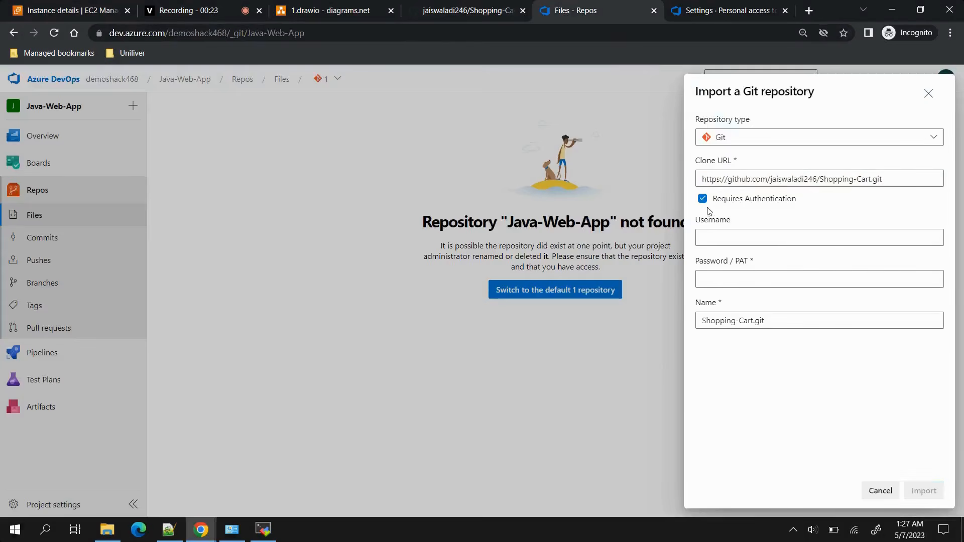
Fill in the GitHub username and personal access token, import the Shopping-Cart.git repository, and open the repository list.
click(721, 233)
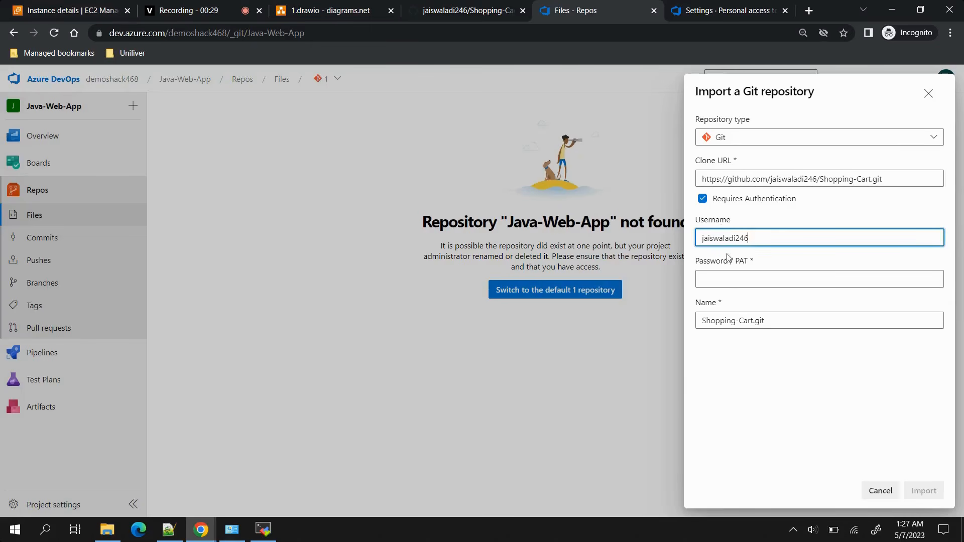
click(719, 281)
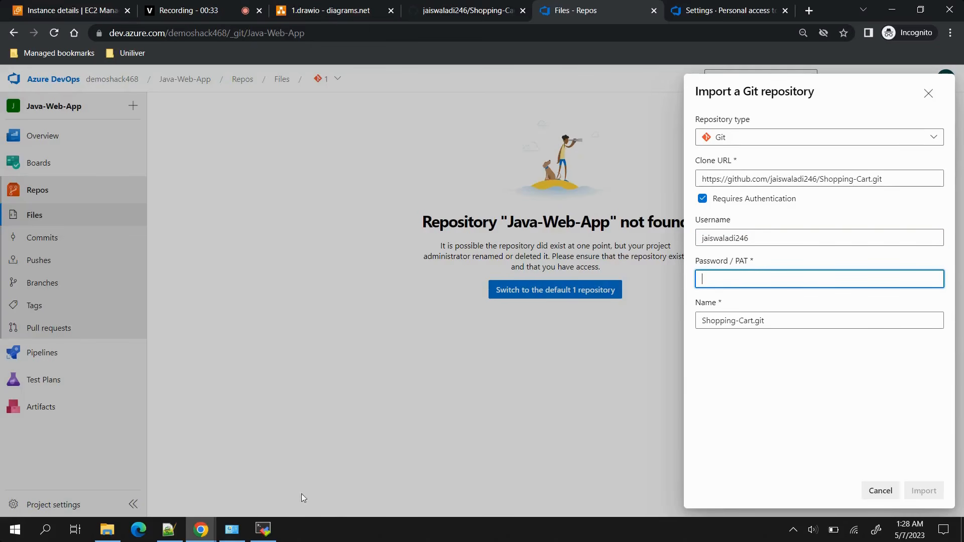
click(169, 529)
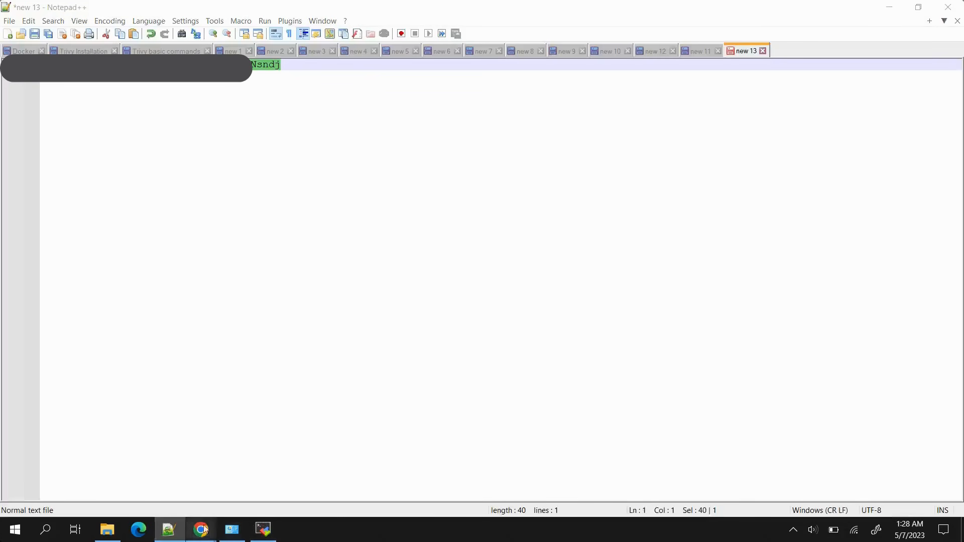
mouse_move(201, 529)
click(269, 474)
key(ctrl+v)
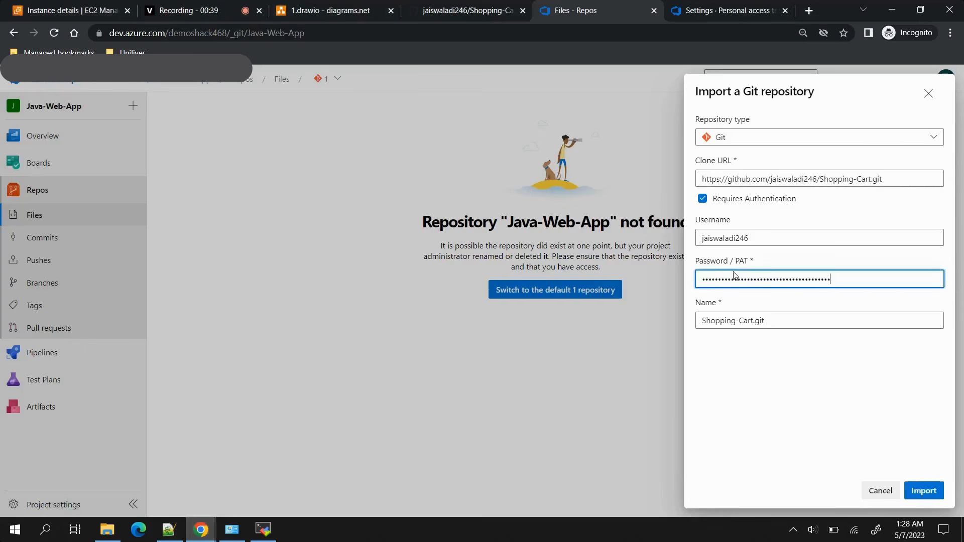
click(924, 491)
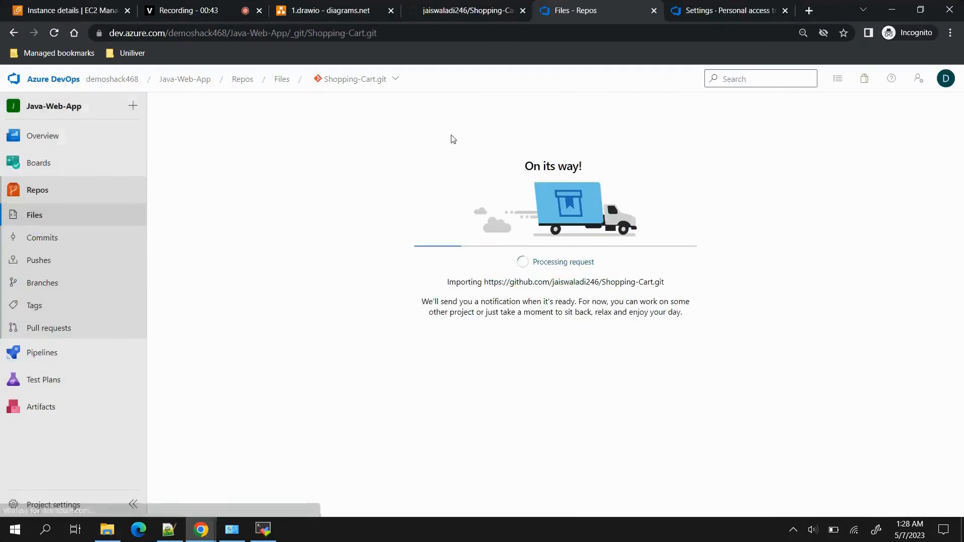
click(399, 80)
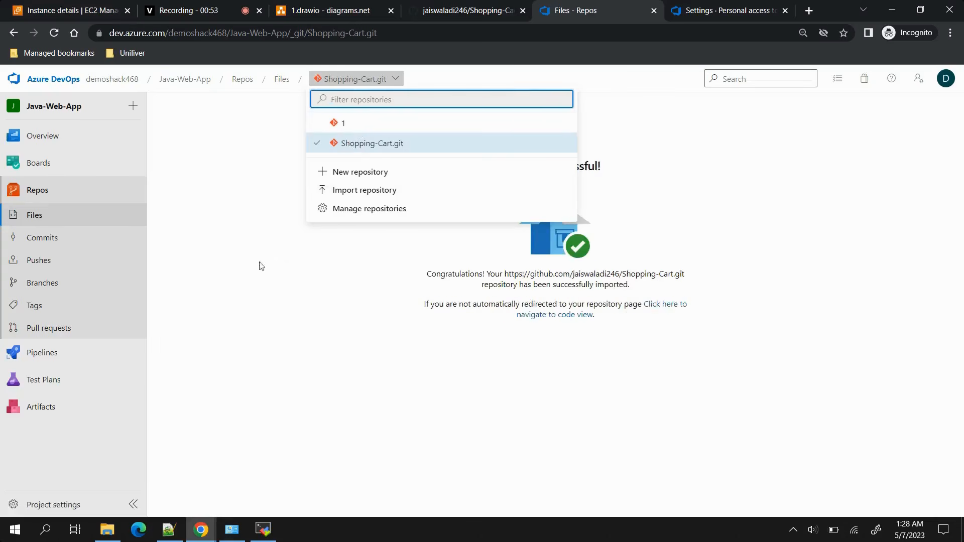
Open the agent pools in the project settings and view the agents of the self-hosted pool above Azure Pipelines.
mouse_move(91, 393)
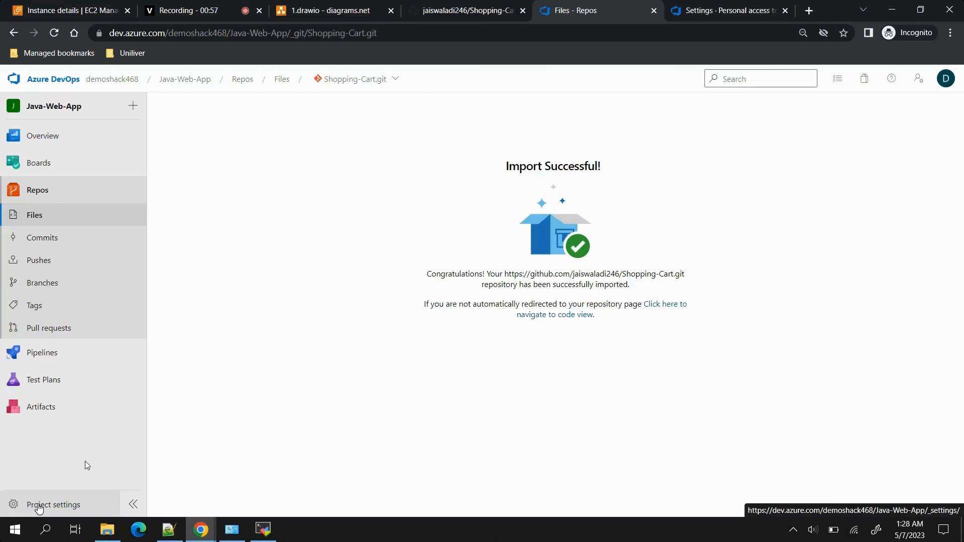
click(39, 507)
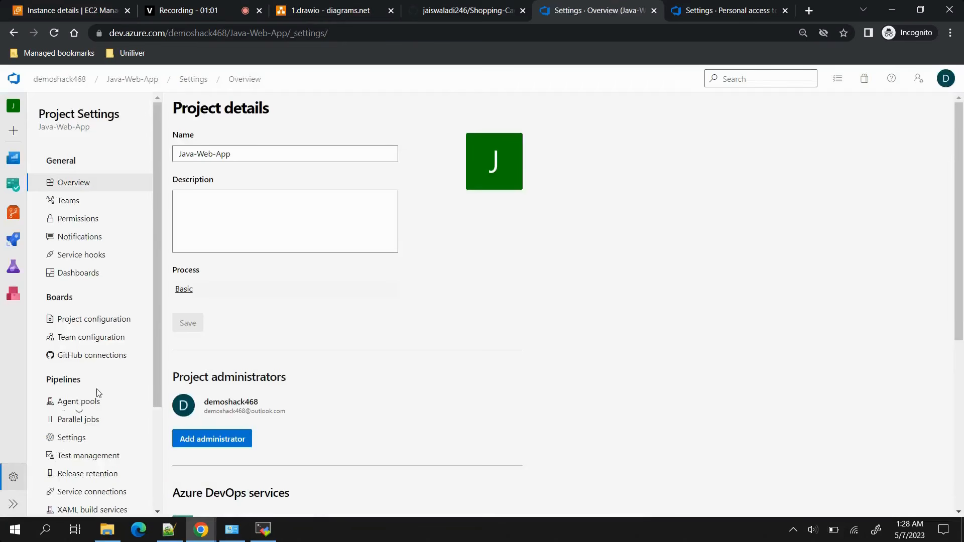
click(76, 403)
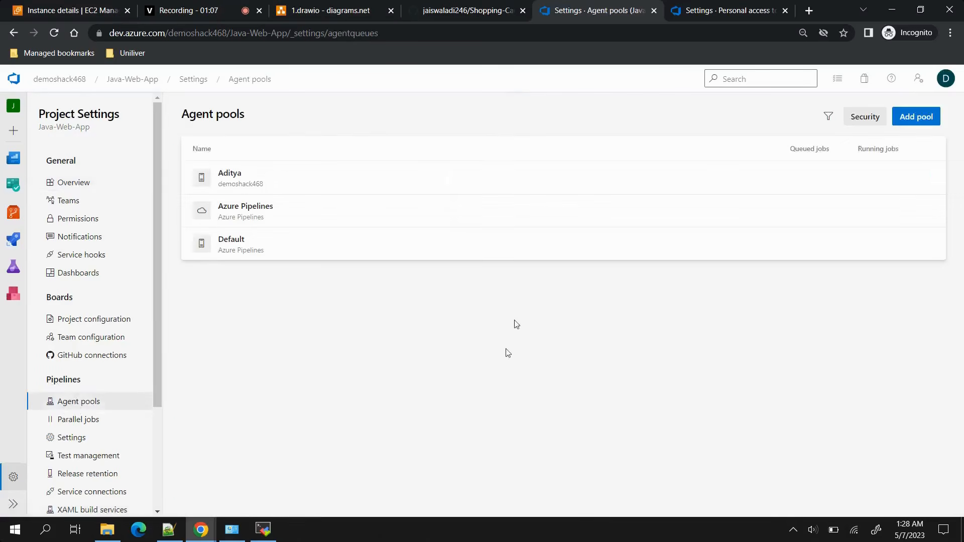
click(453, 181)
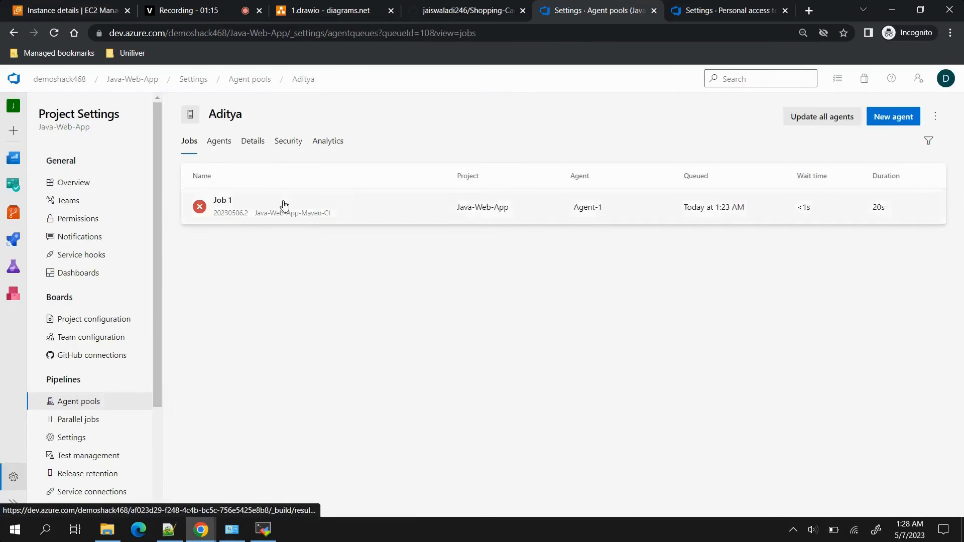
click(218, 143)
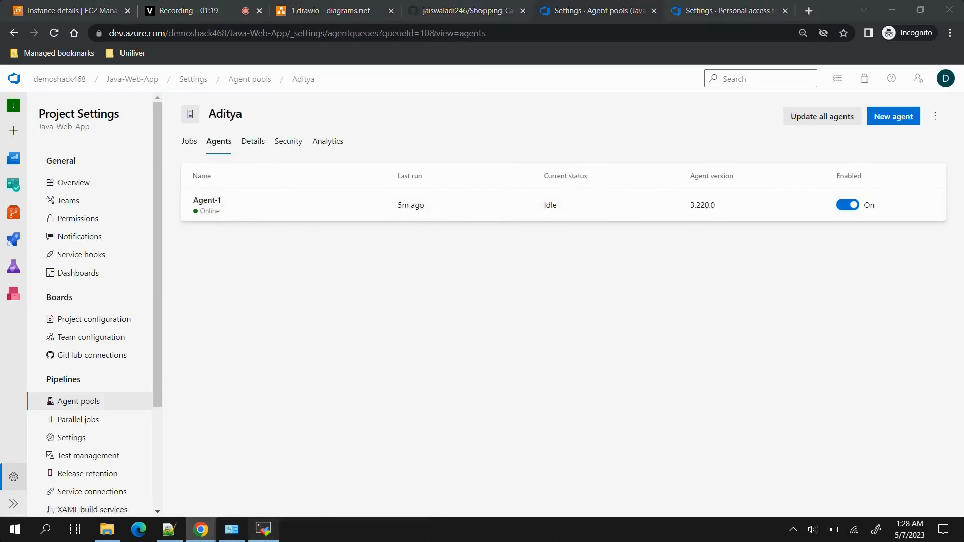
Switch to MobaXterm to check the running agent's job log and the saved sessions, and return to the browser.
click(263, 530)
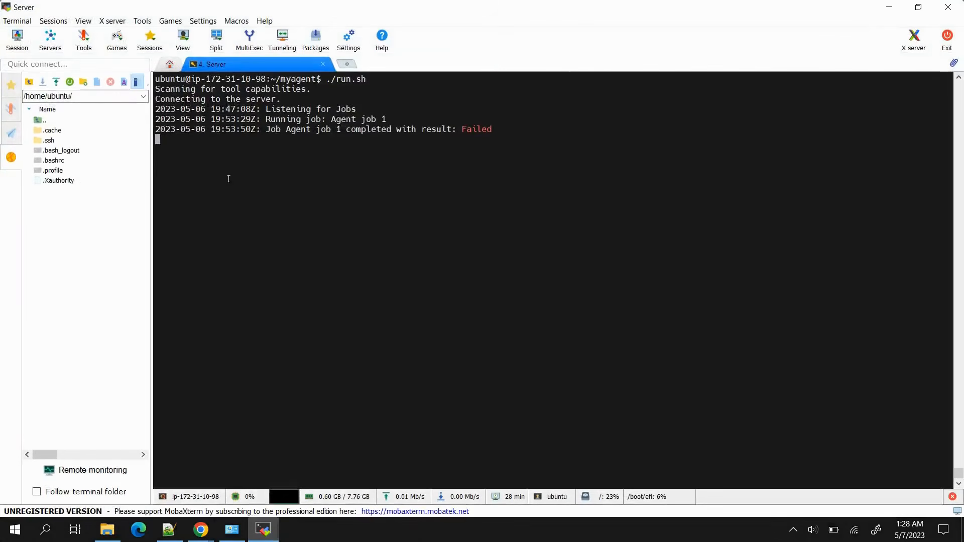
click(11, 86)
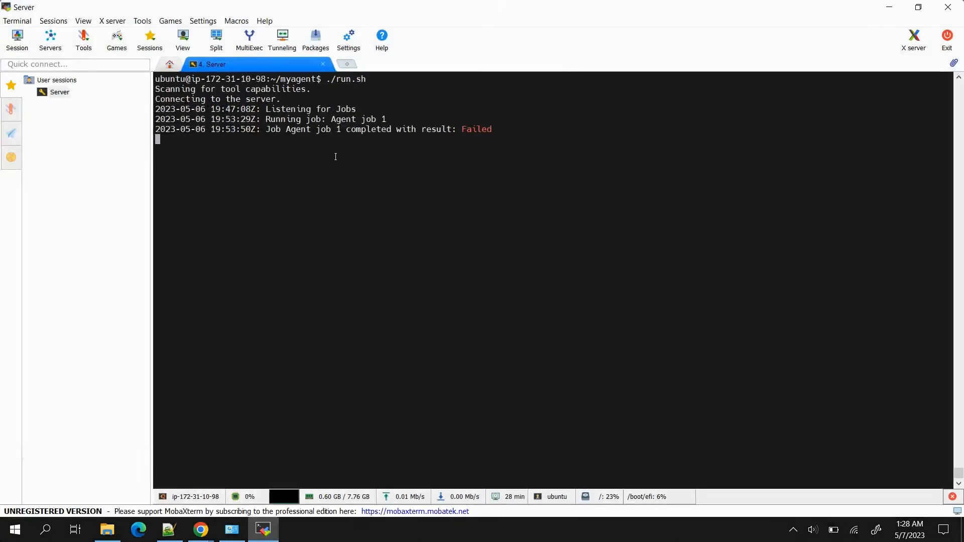
click(889, 7)
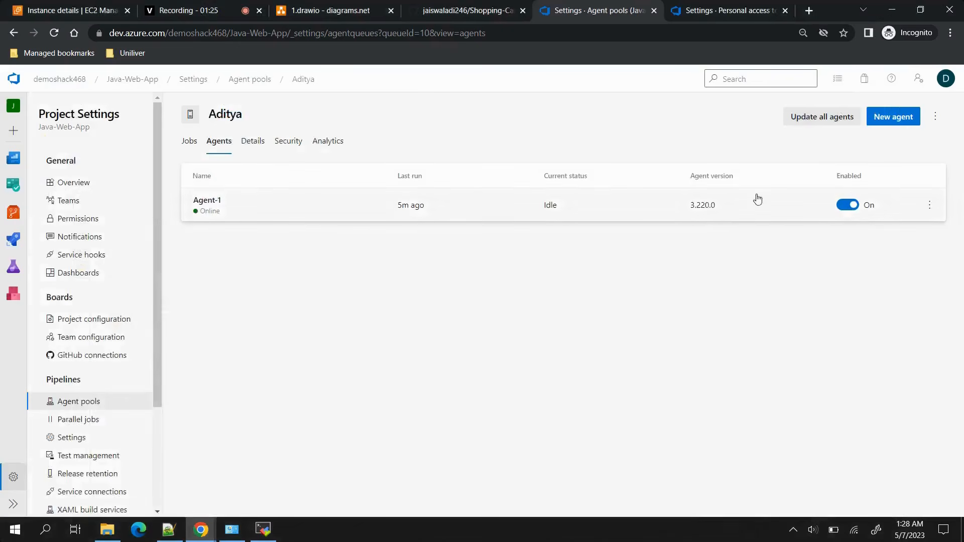
Review the Linux x64 download and configuration instructions for a new agent, and close them.
click(899, 116)
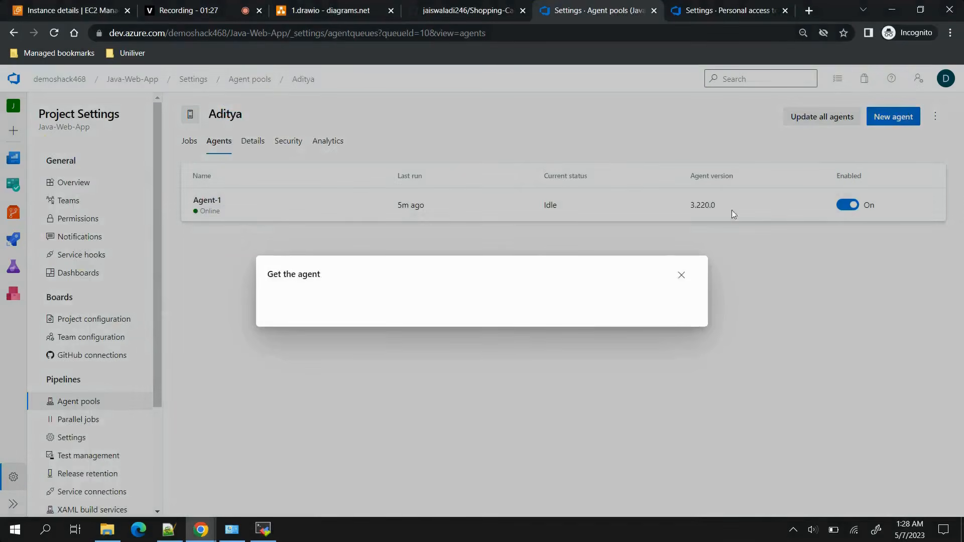
click(600, 131)
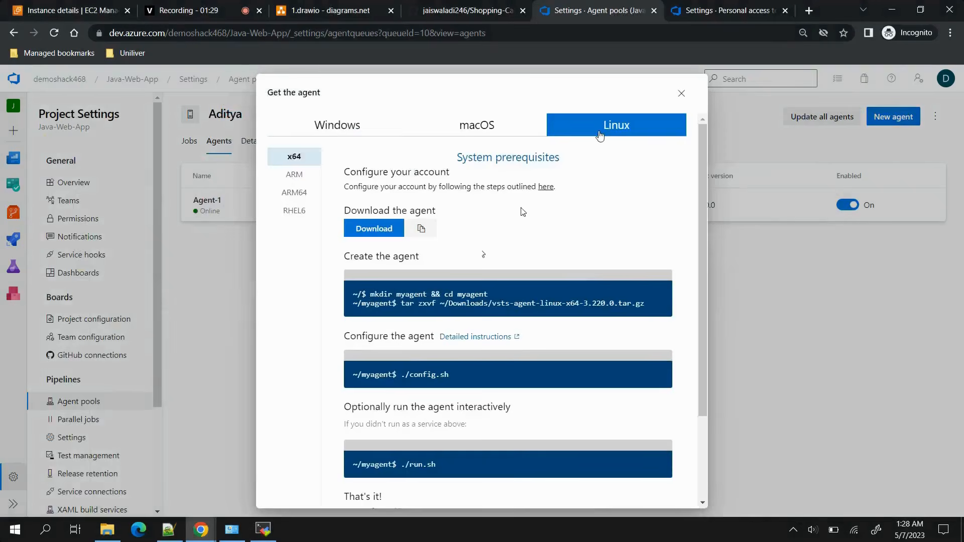
scroll(505, 314, down, 3)
scroll(481, 388, up, 3)
click(682, 94)
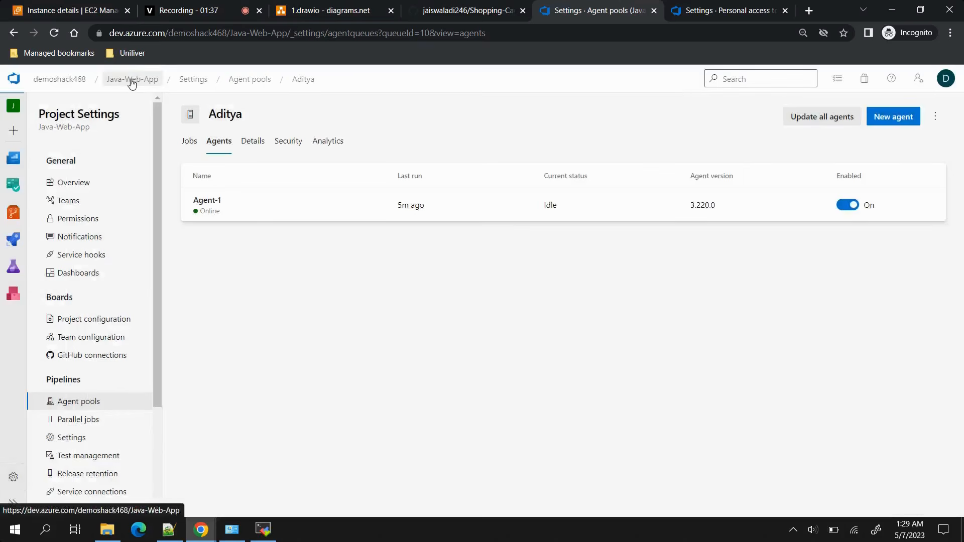
Open the Java-Web-App project's Shopping-Cart.git repository files, and go to the project's Pipelines page.
click(153, 84)
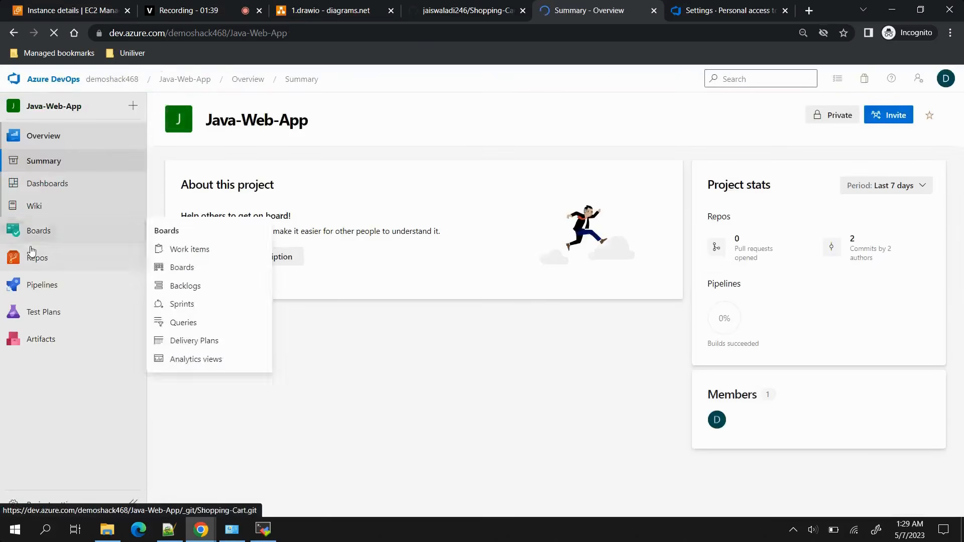
click(28, 252)
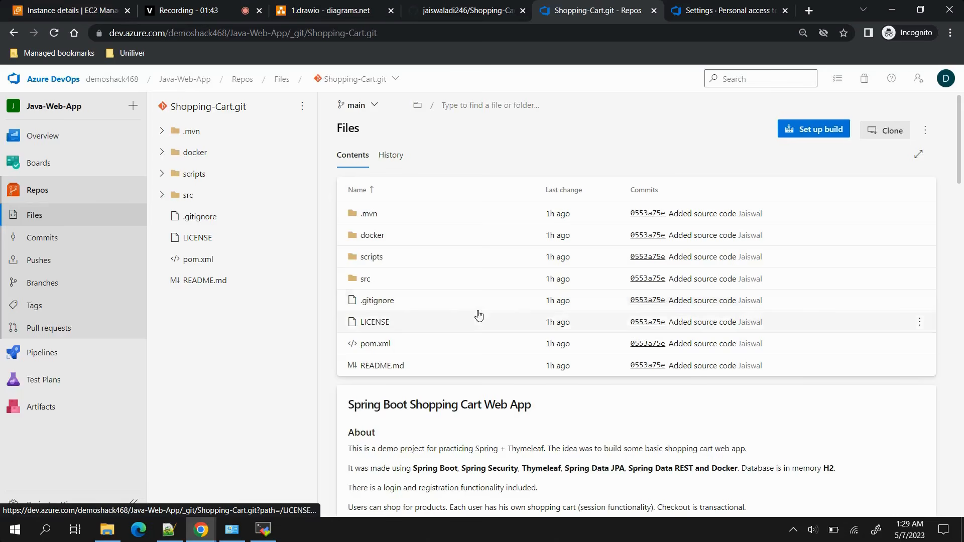
mouse_move(91, 353)
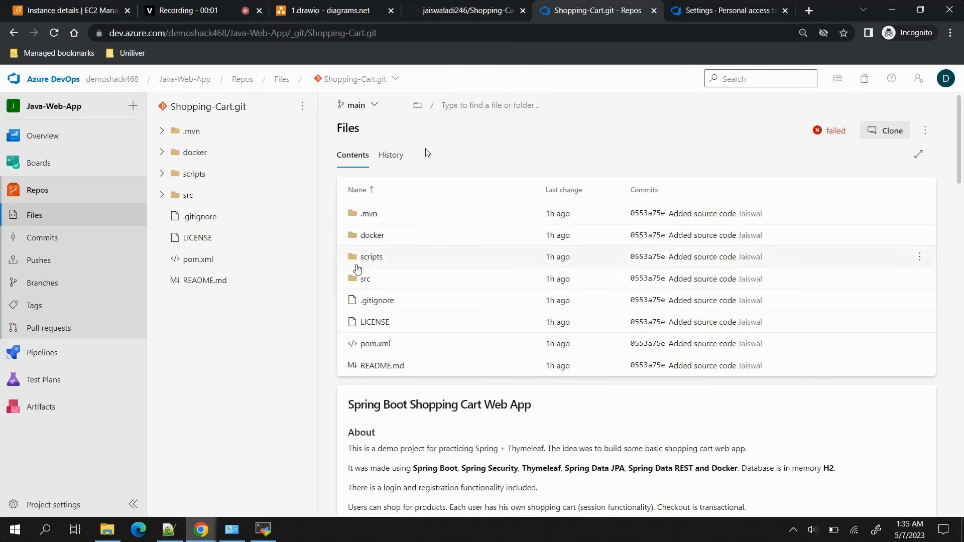
mouse_move(37, 362)
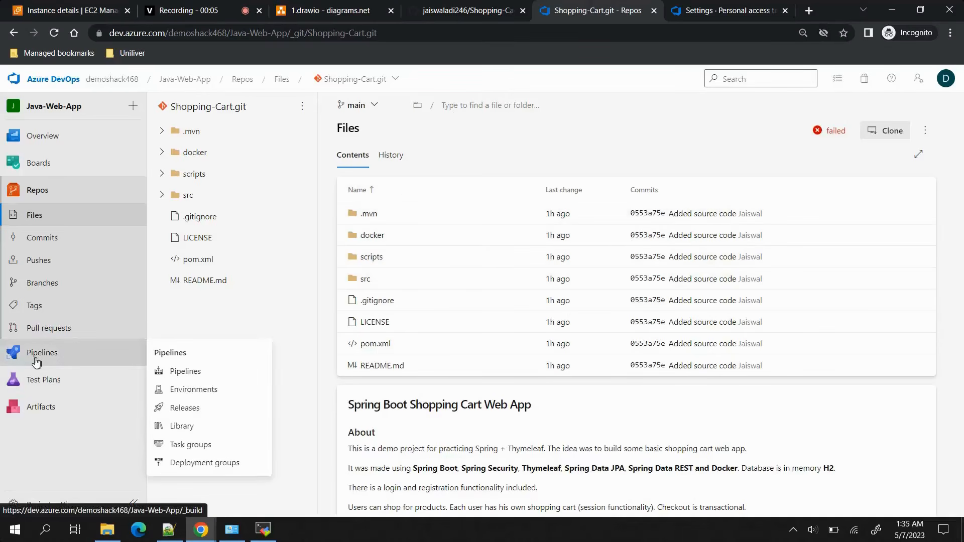
click(37, 361)
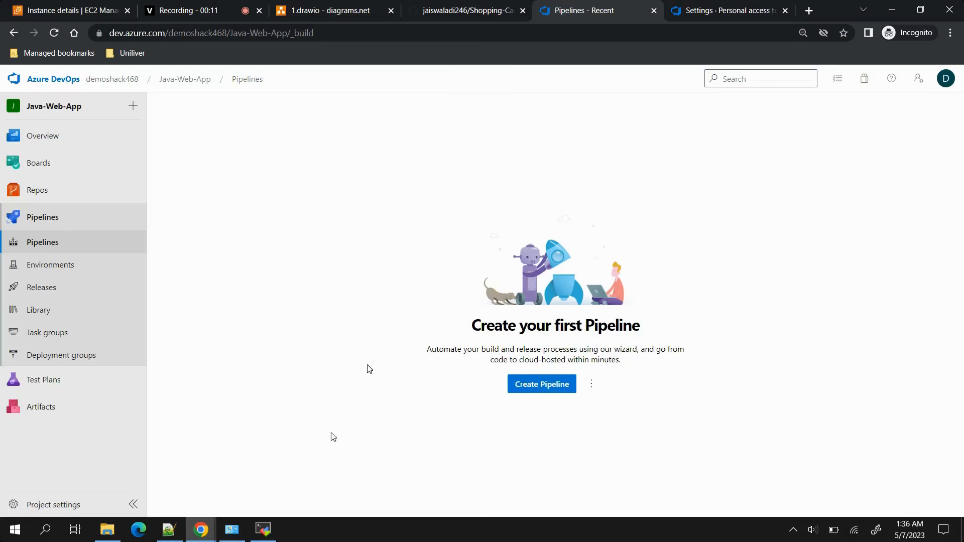
Open the project settings in a separate browser tab and show the agents in the self-hosted agent pool.
right_click(28, 509)
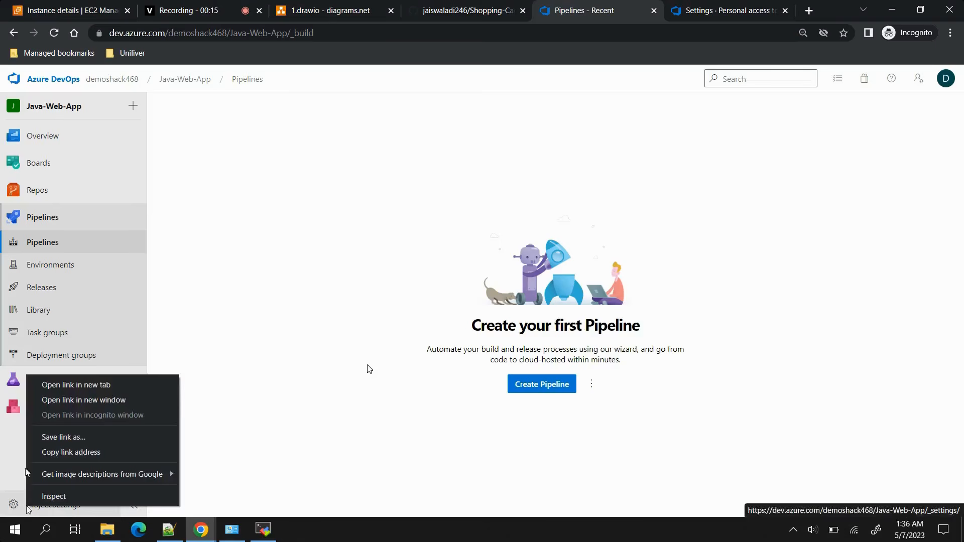
click(53, 385)
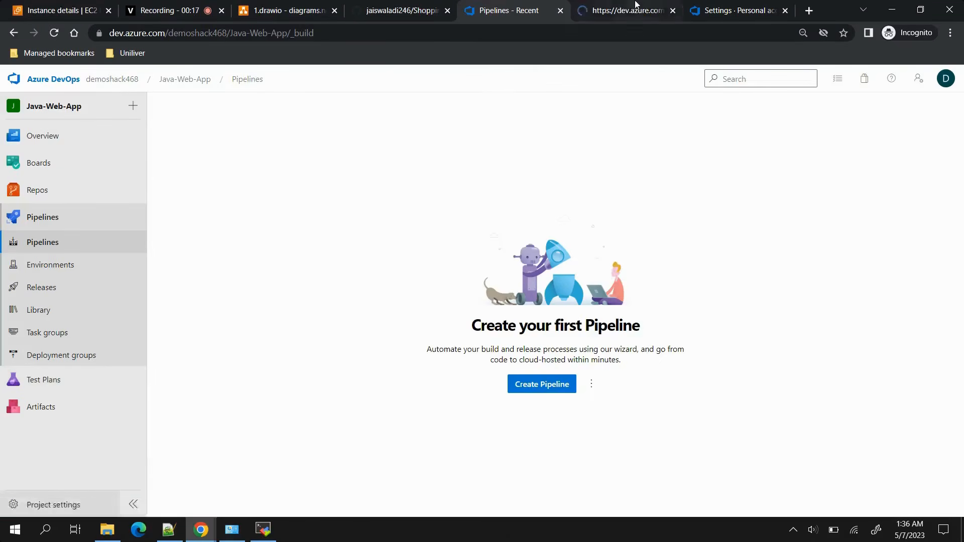
click(636, 10)
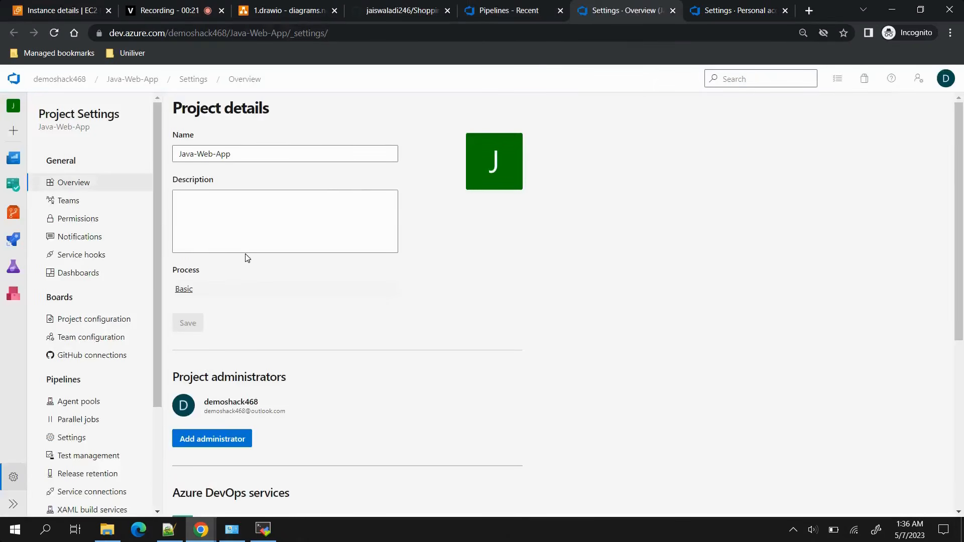
click(73, 402)
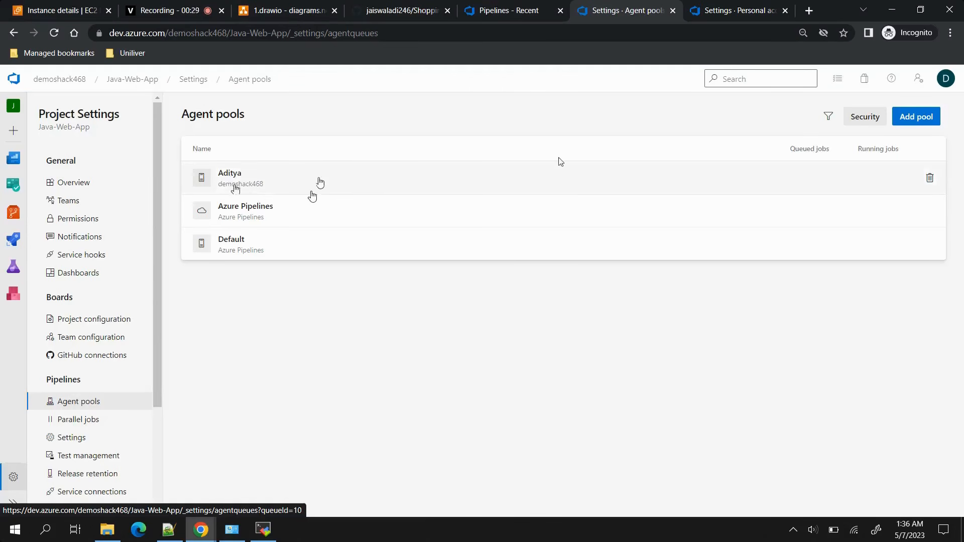
click(384, 185)
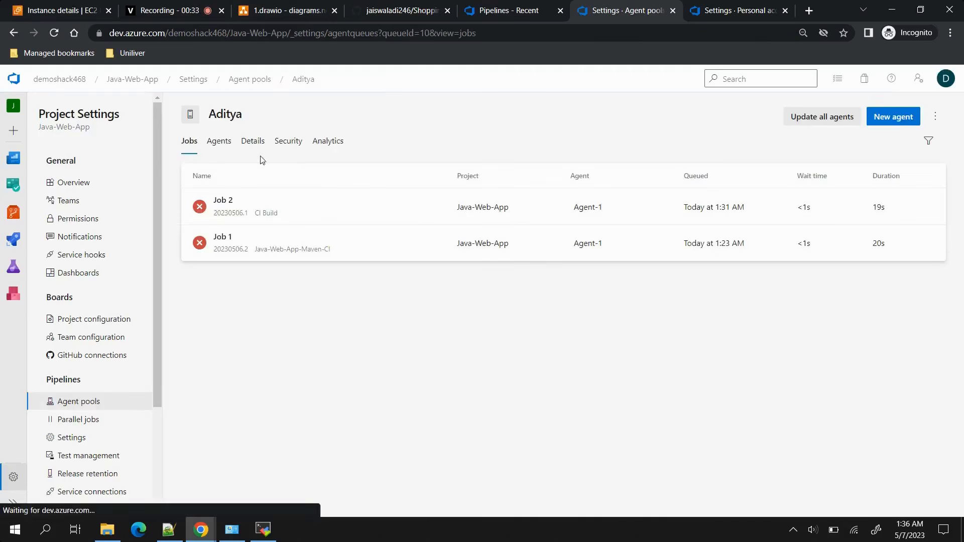
click(219, 144)
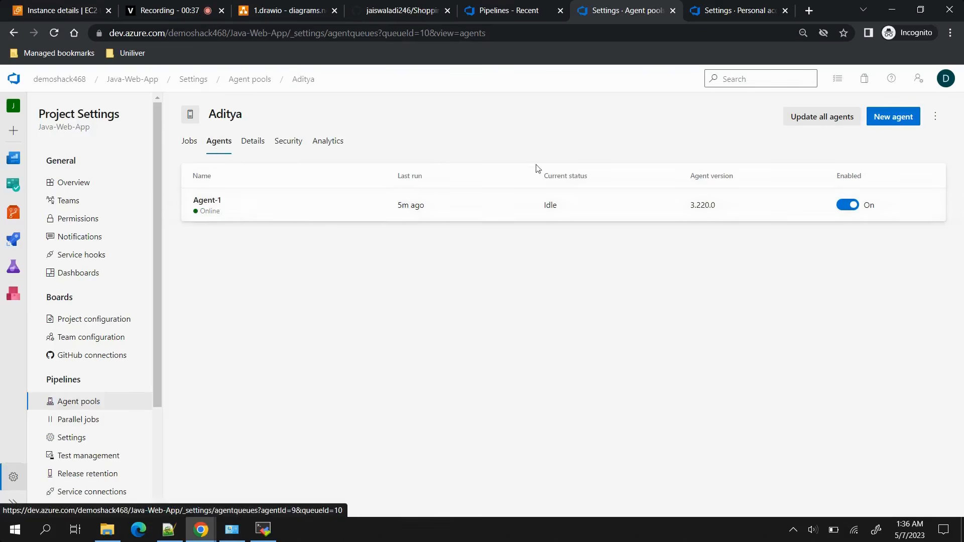
Look through the new agent setup commands for Linux, return to the Pipelines page, and close the settings browser tab.
click(883, 118)
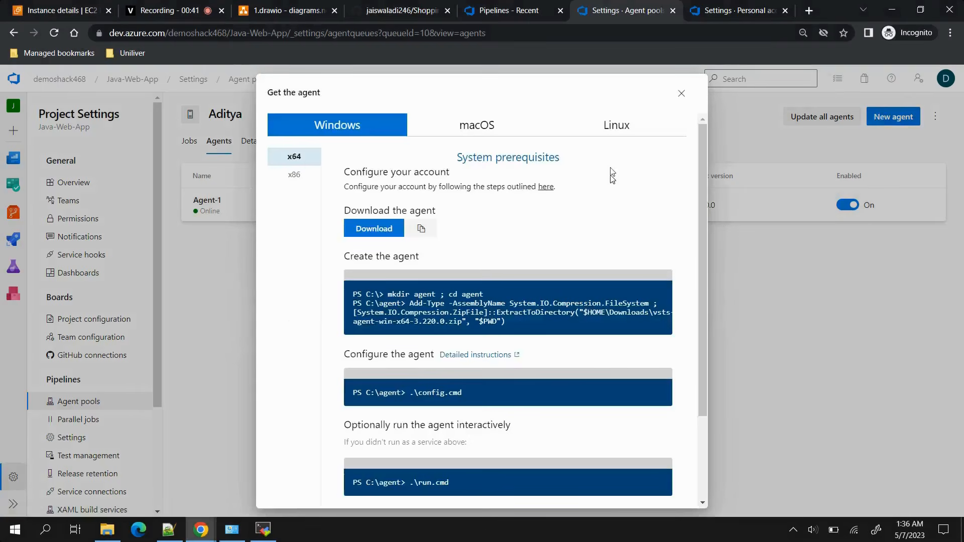
click(611, 130)
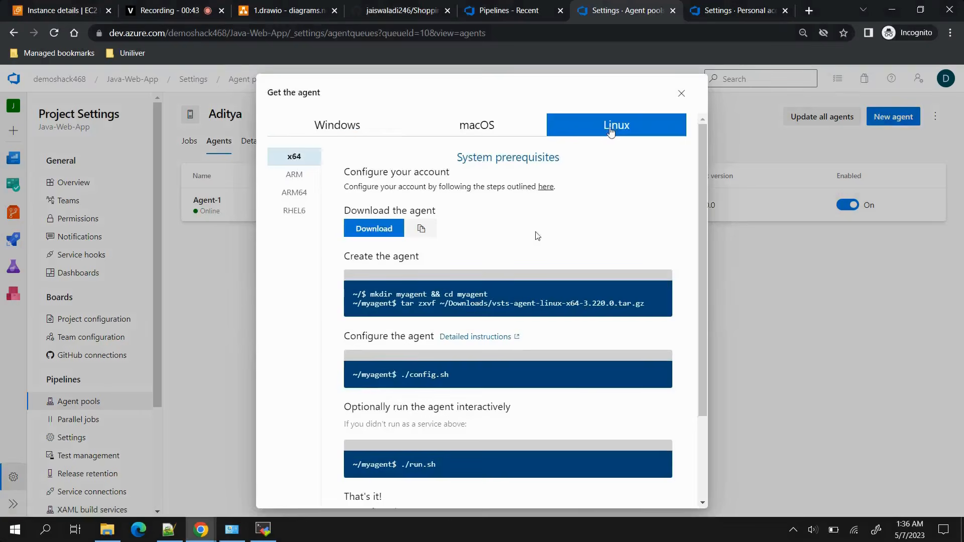
scroll(472, 301, down, 3)
scroll(474, 301, up, 3)
click(682, 93)
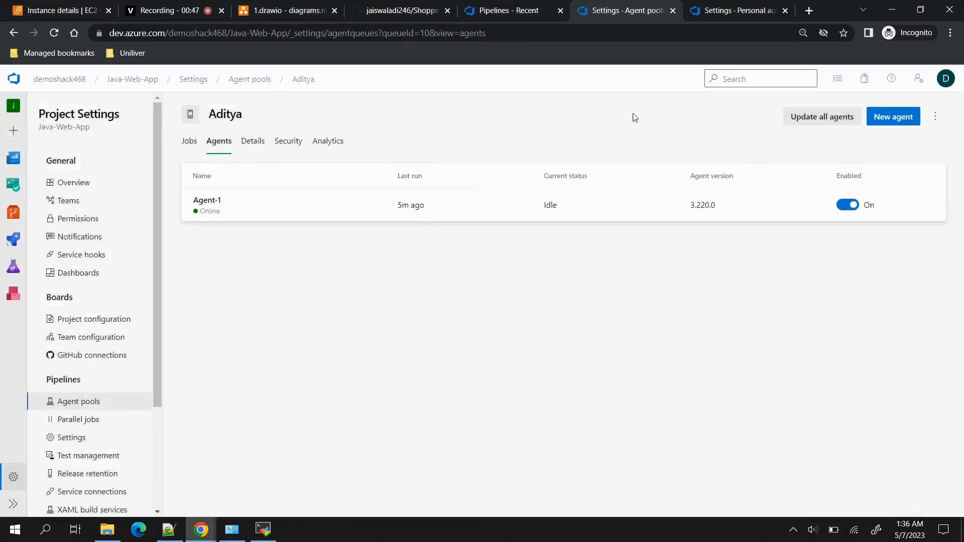
click(522, 9)
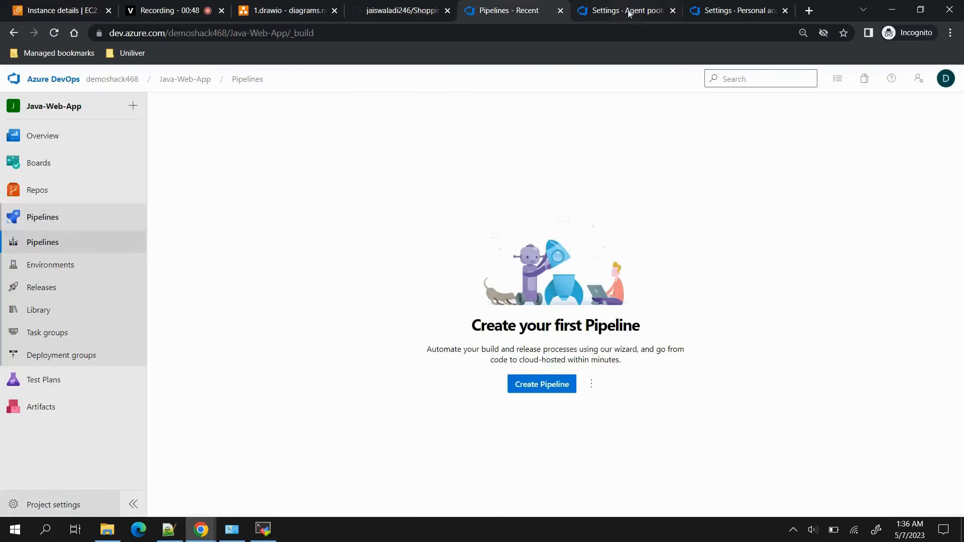
click(672, 10)
Create a pipeline with the classic editor, using Azure Repos Git, project Java-Web-App, repository Shopping-Cart.git and branch main as the source.
click(541, 386)
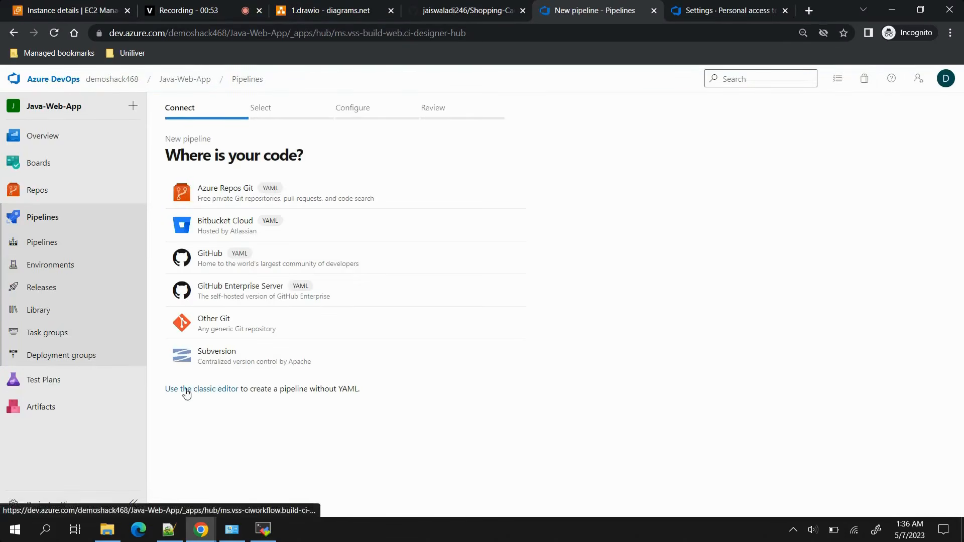
click(189, 389)
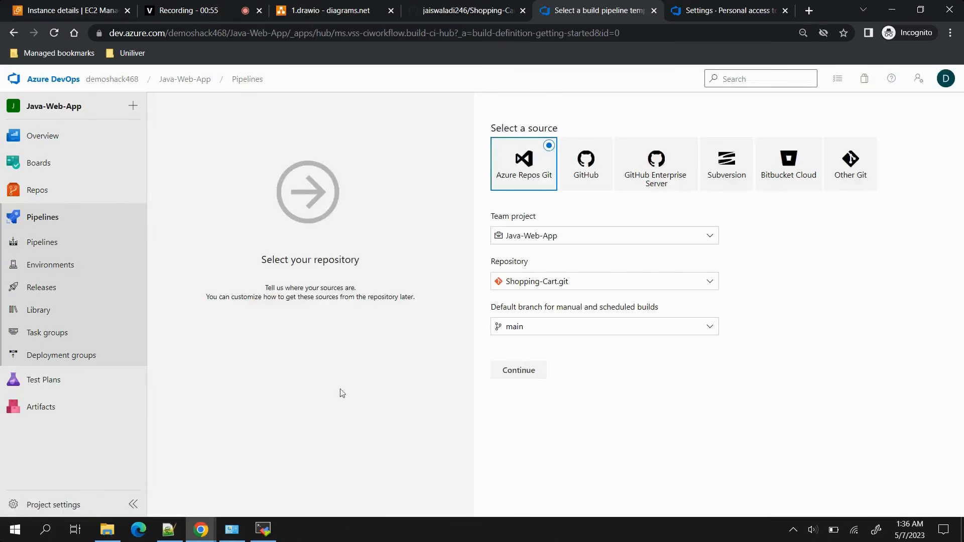
click(522, 377)
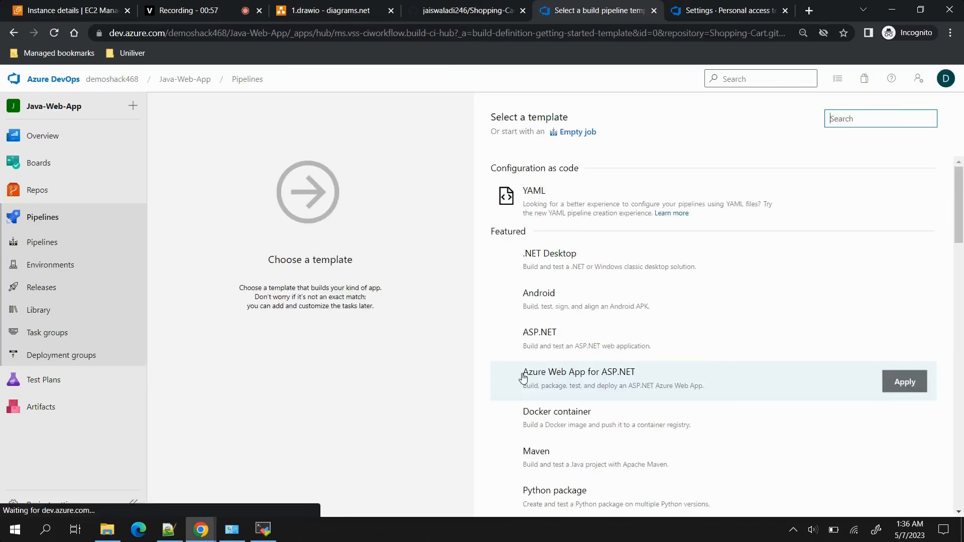
Apply the Maven template to the new pipeline and set the pipeline's agent pool to the private self-hosted pool.
scroll(751, 465, down, 1)
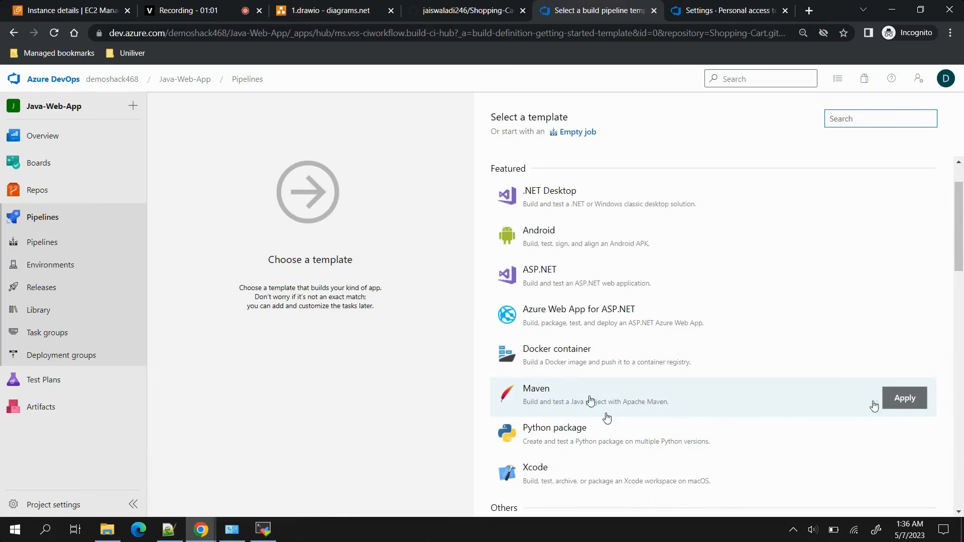
click(901, 404)
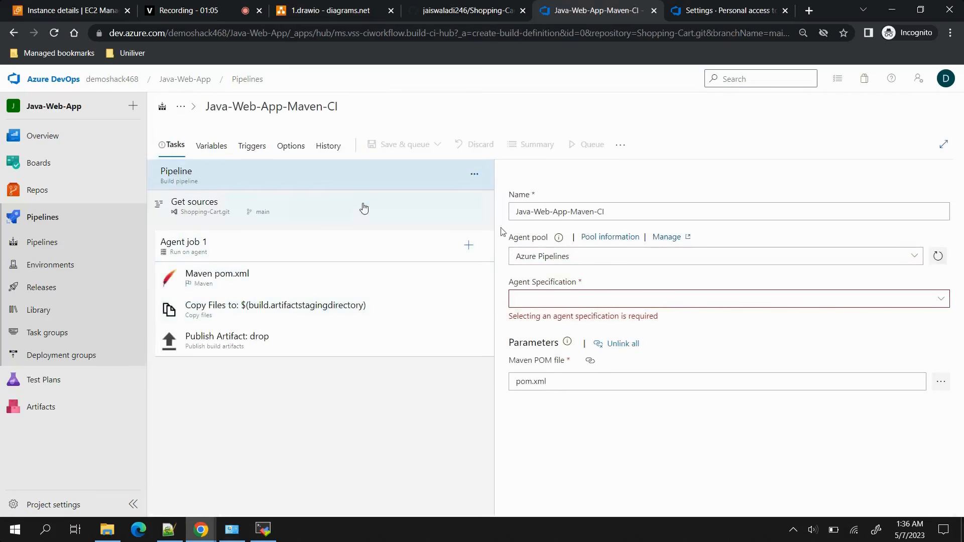
click(917, 256)
click(542, 328)
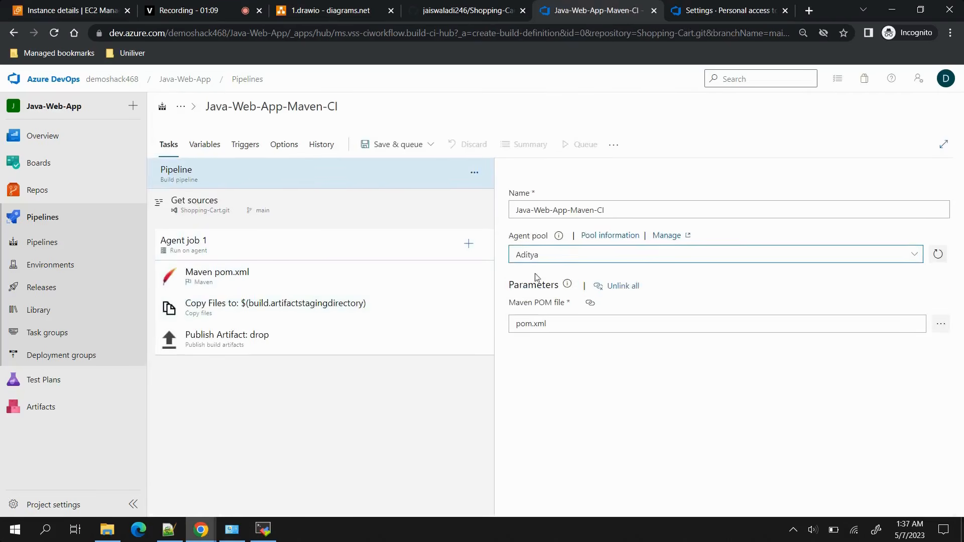
Check the pipeline's source settings and set Agent job 1's agent pool to the private self-hosted pool.
click(252, 212)
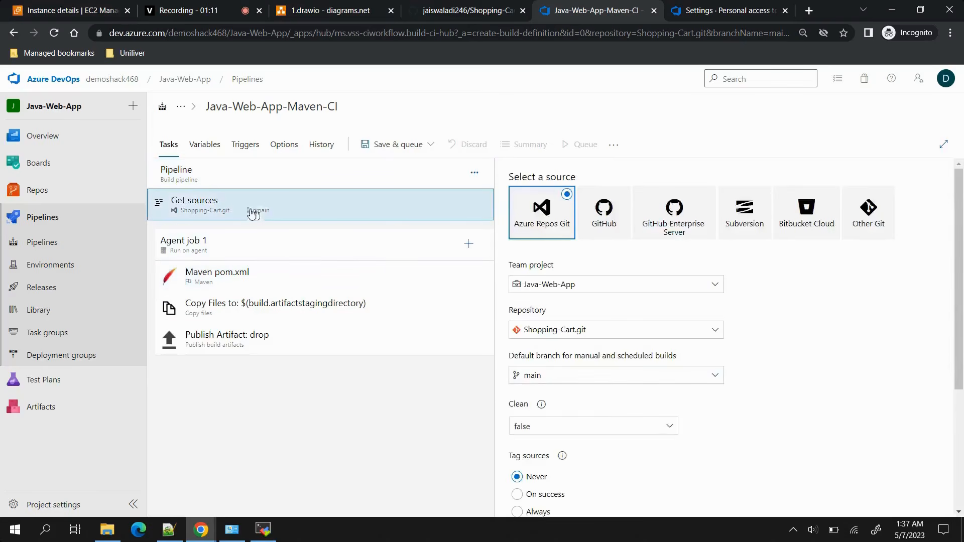
click(283, 250)
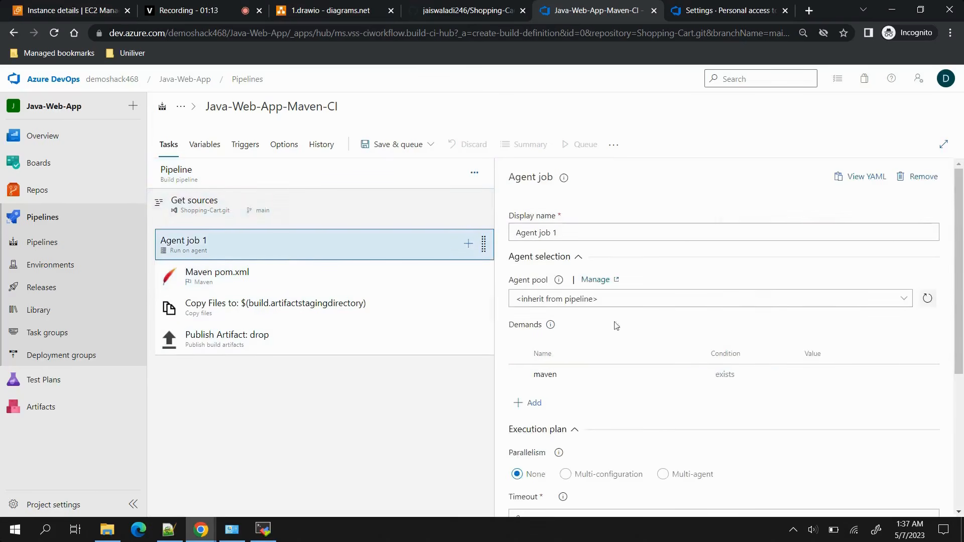
click(899, 298)
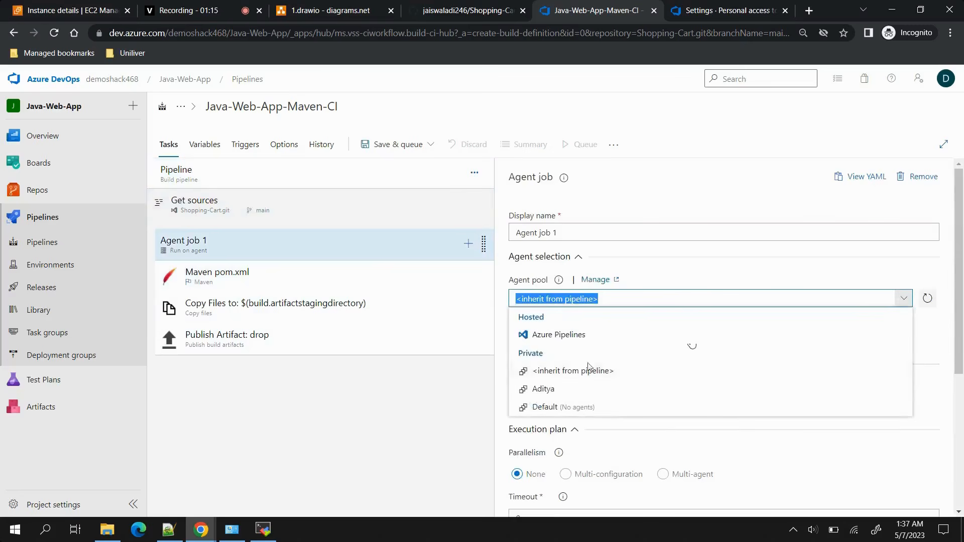
click(552, 389)
Set the goals of the Maven pom.xml task to package -DskipTests=true.
click(269, 280)
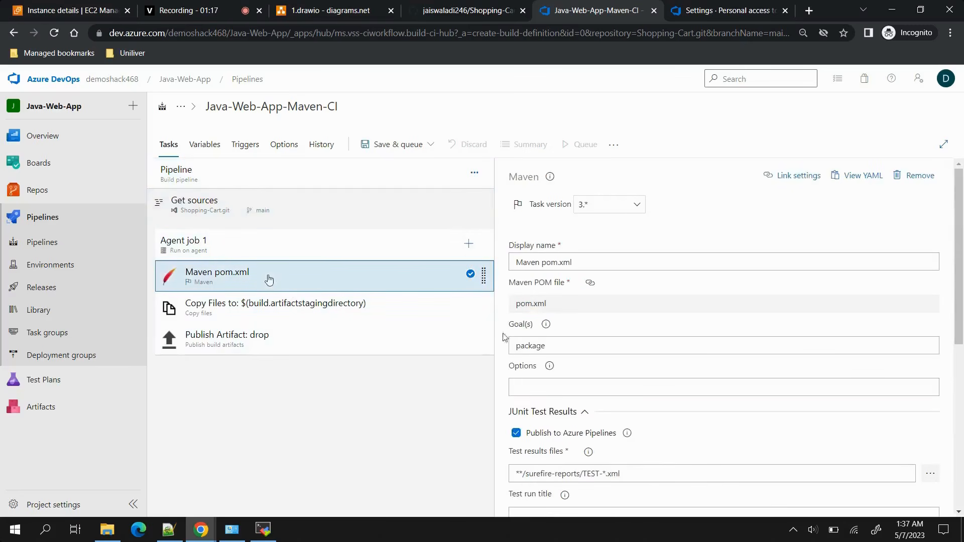
click(559, 346)
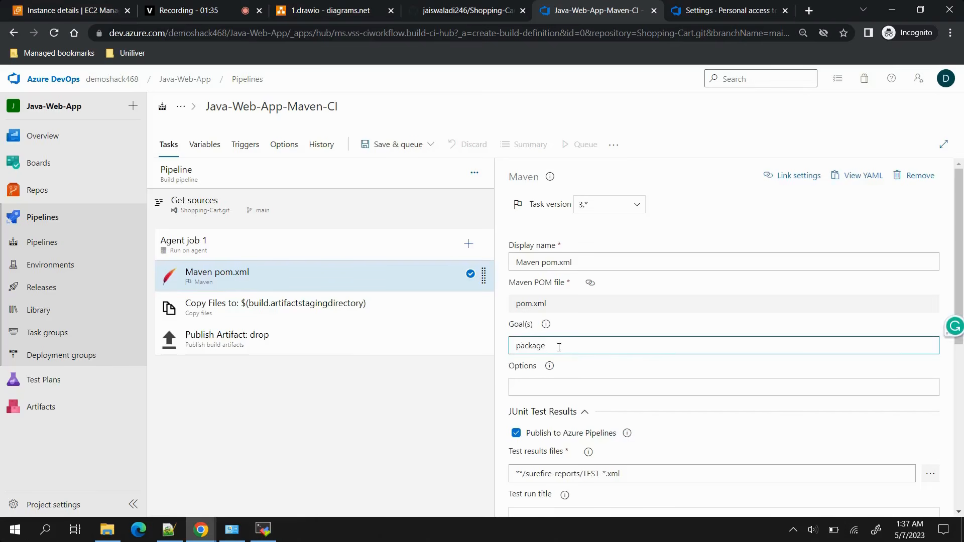
text(-DskipTet)
text(ts=true)
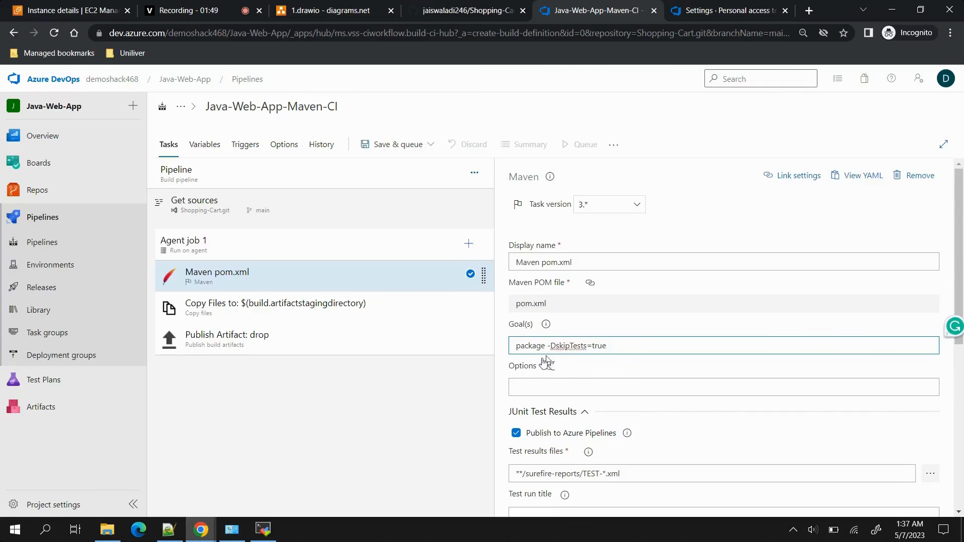
Set the artifact name of the Publish Artifact task to Shopping.
click(269, 317)
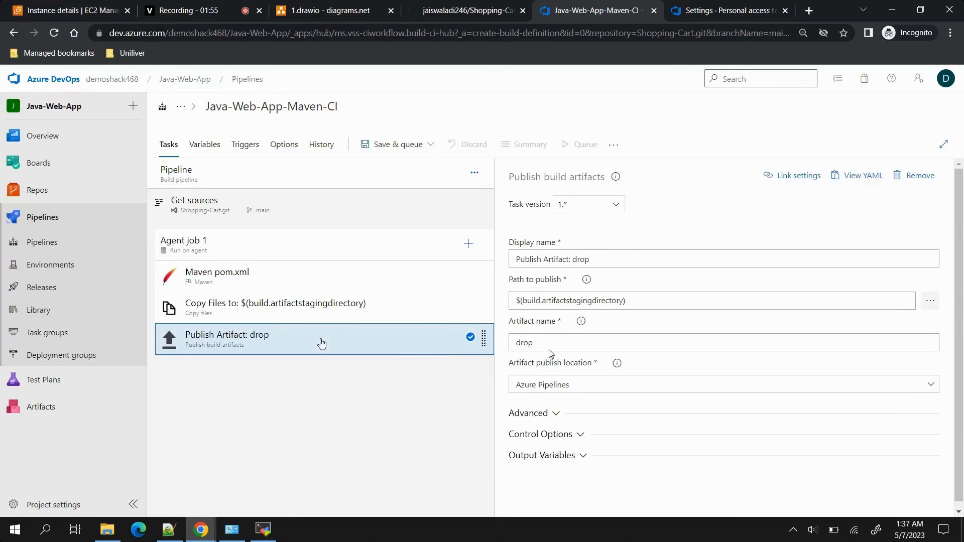
drag(548, 345, 465, 353)
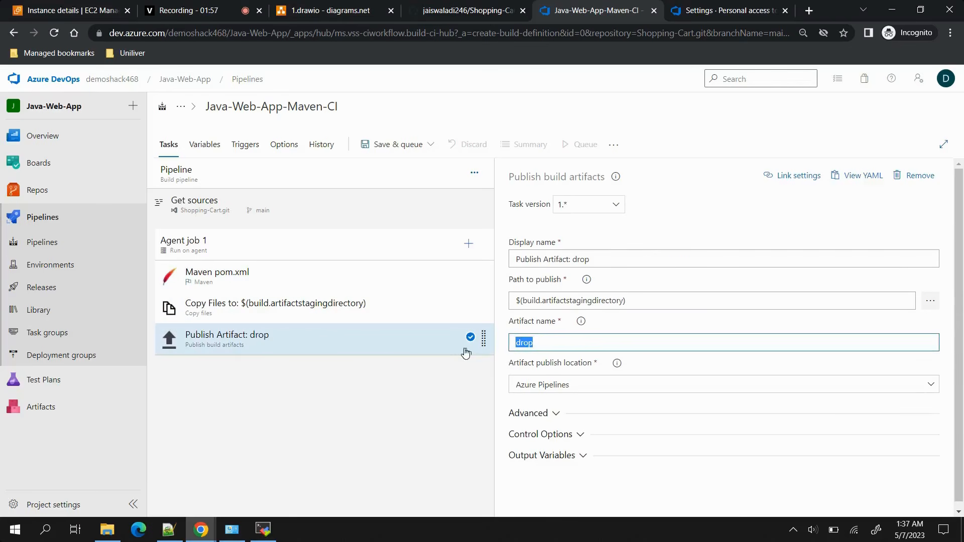
text(SH)
key(BackSpace)
key(BackSpace)
key(BackSpace)
key(BackSpace)
text(hopping)
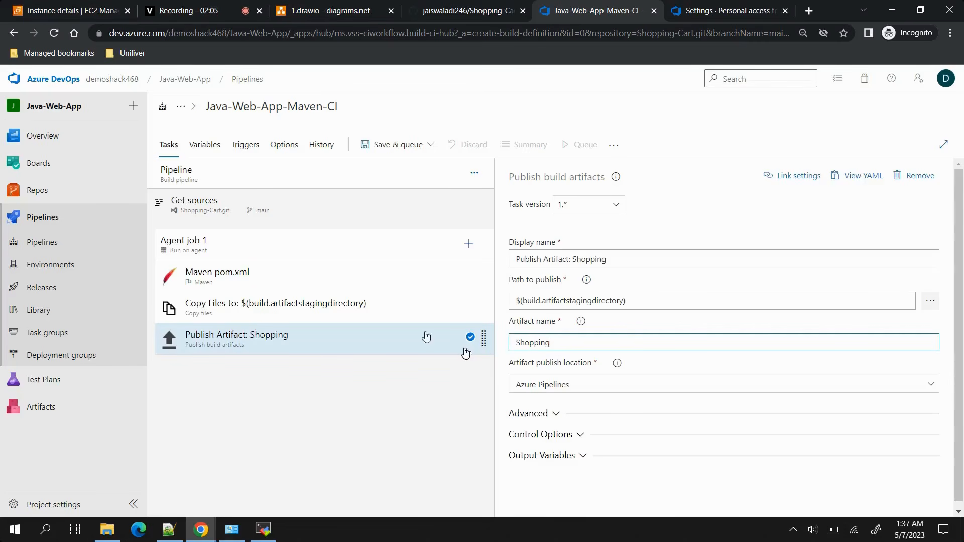
Save and run the pipeline on branch main, and open the log of Agent job 1.
click(397, 145)
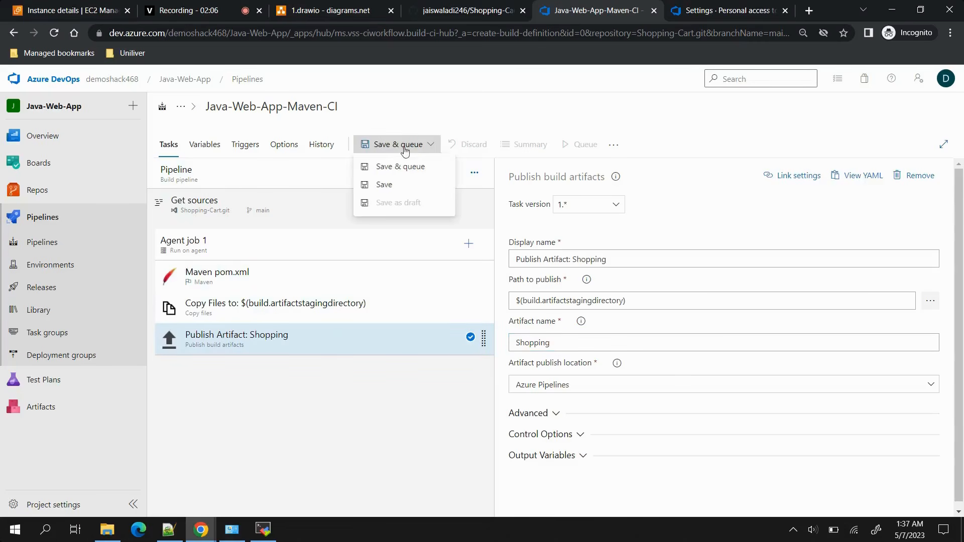
click(415, 173)
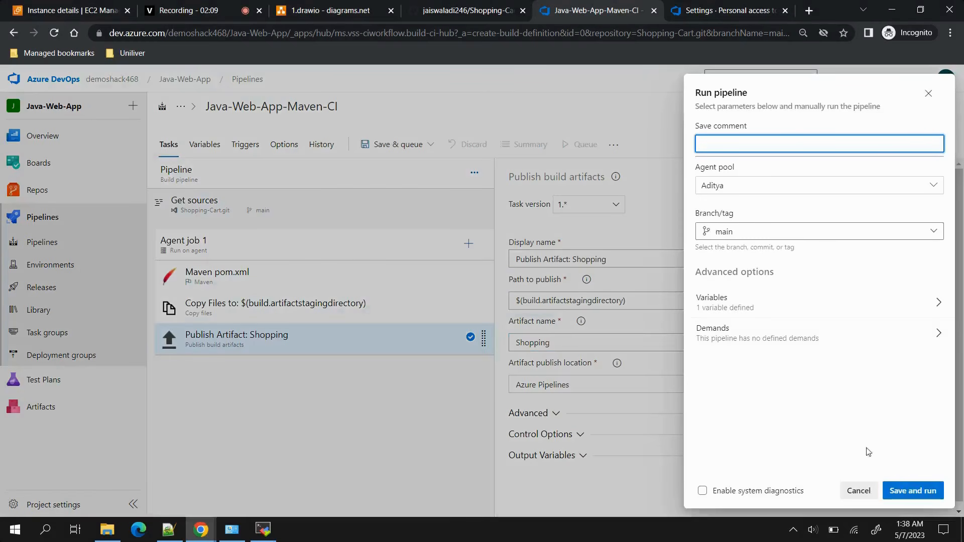
click(915, 492)
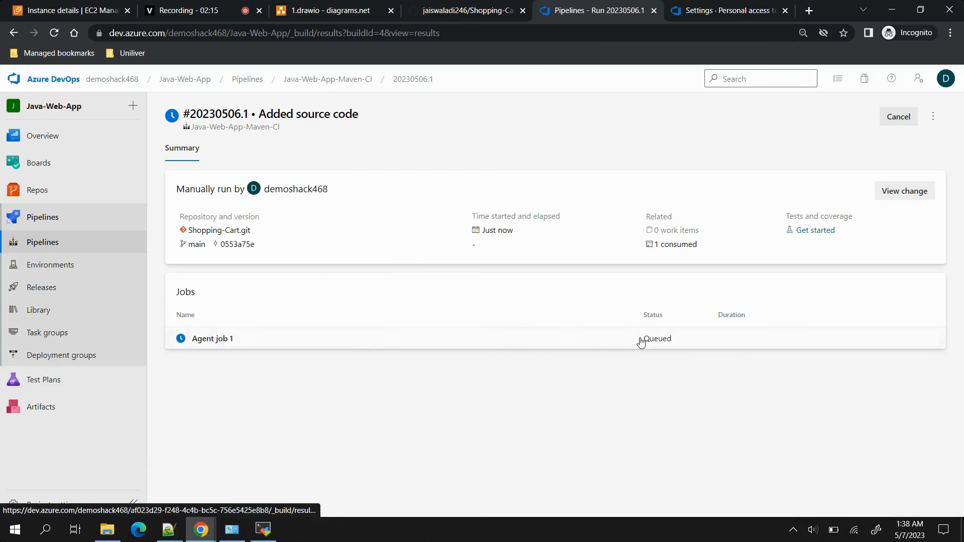
click(510, 340)
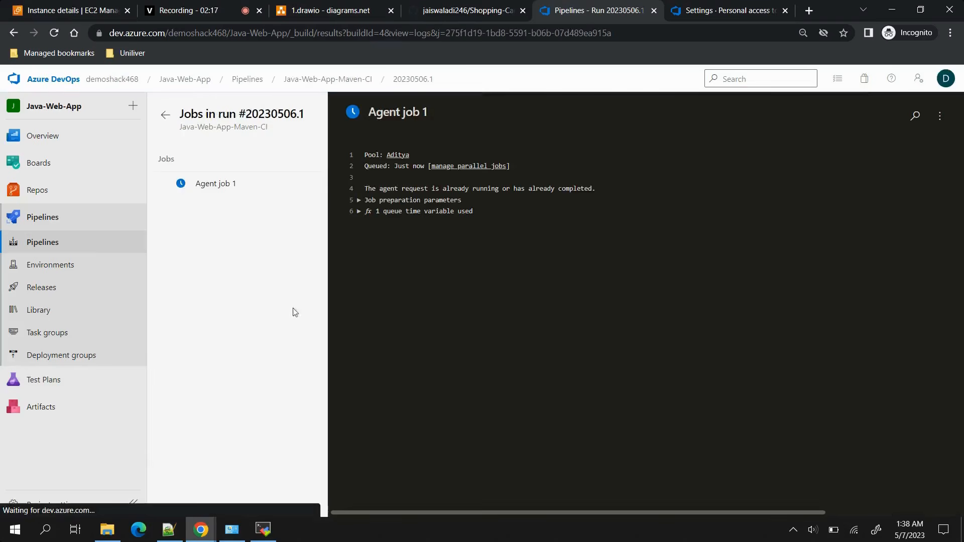
Switch to MobaXterm, clear the second server terminal, check the agent's output in the first one, and return to the browser.
click(260, 532)
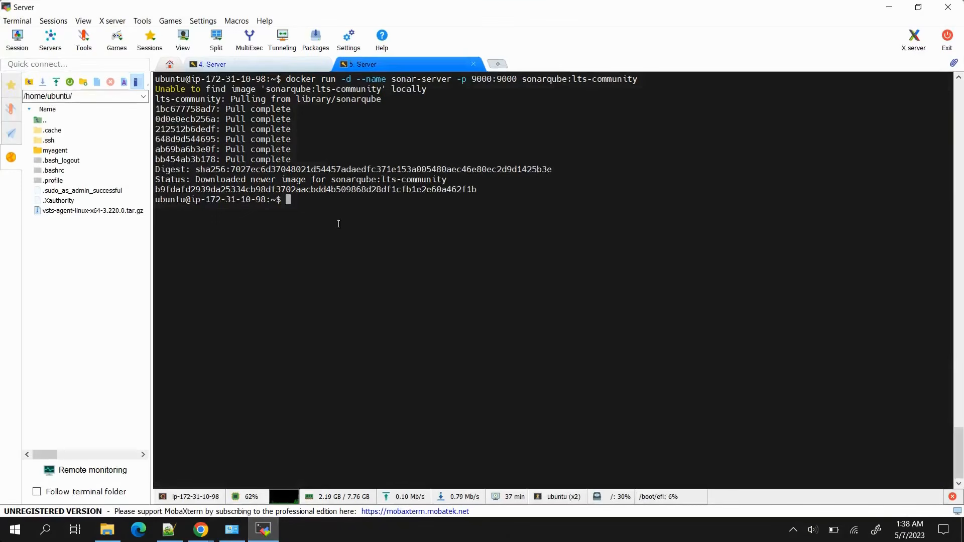
key(ctrl+l)
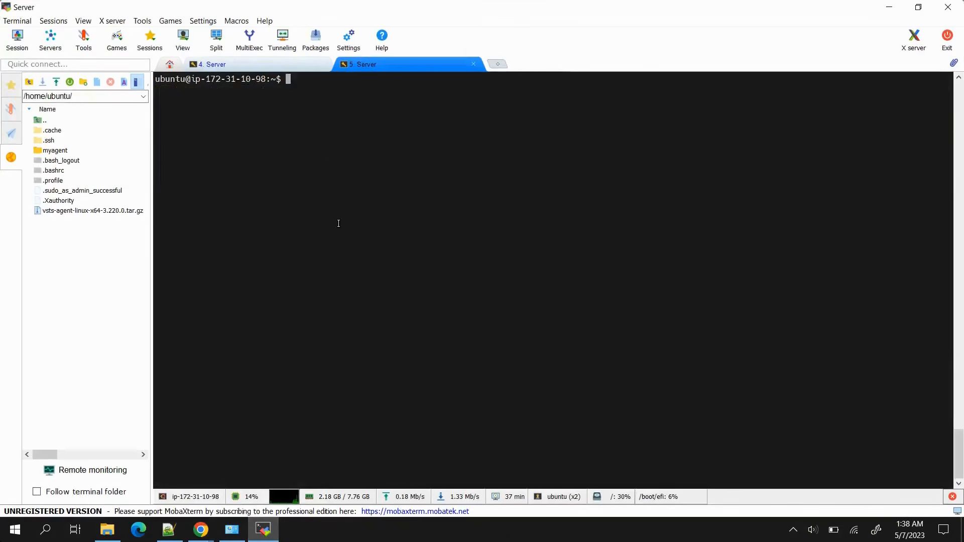
click(277, 69)
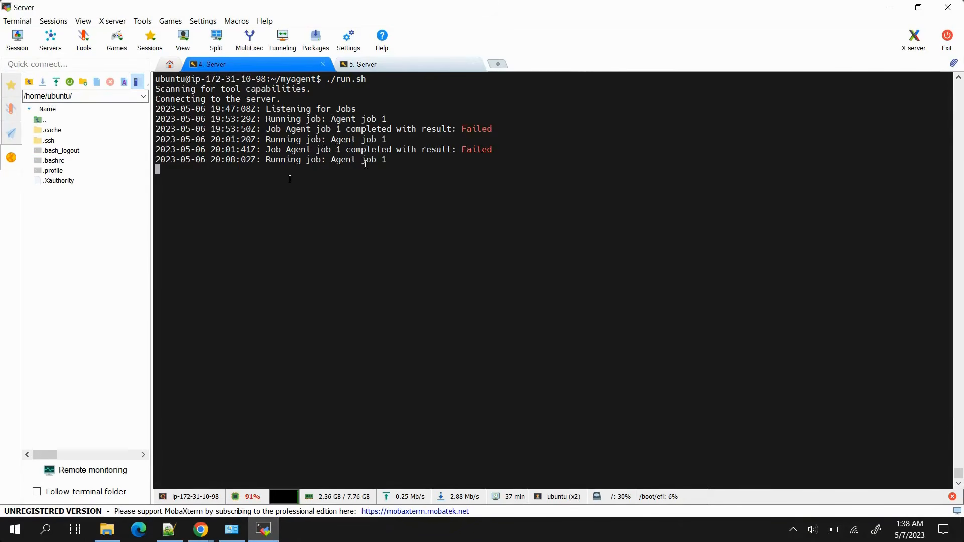
click(889, 7)
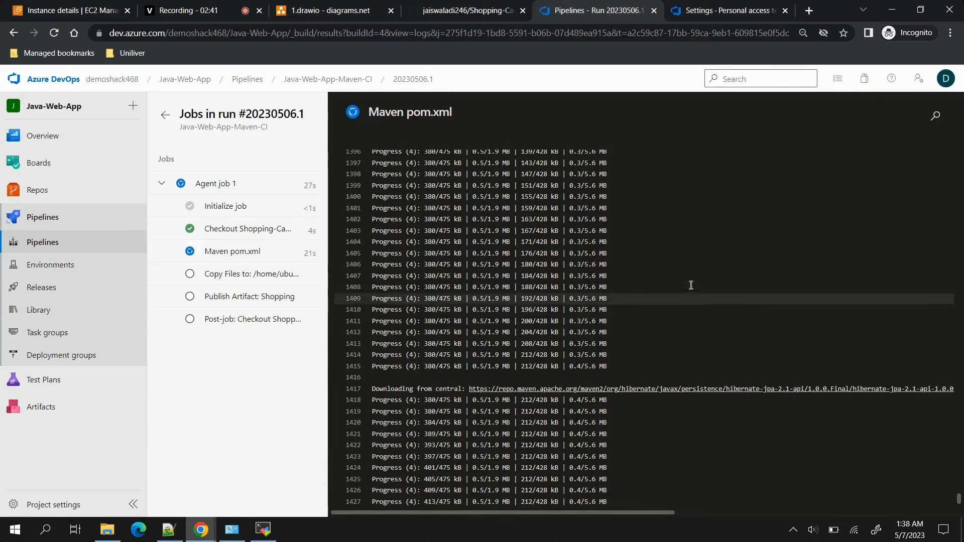
List the running Docker containers with docker ps in the second MobaXterm server terminal, and return to the pipeline run in Chrome.
click(263, 529)
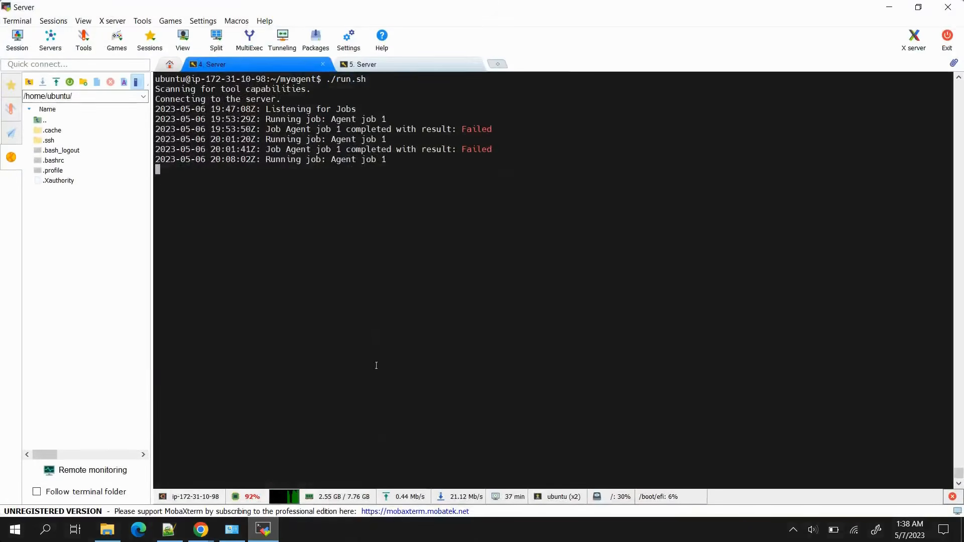
click(406, 68)
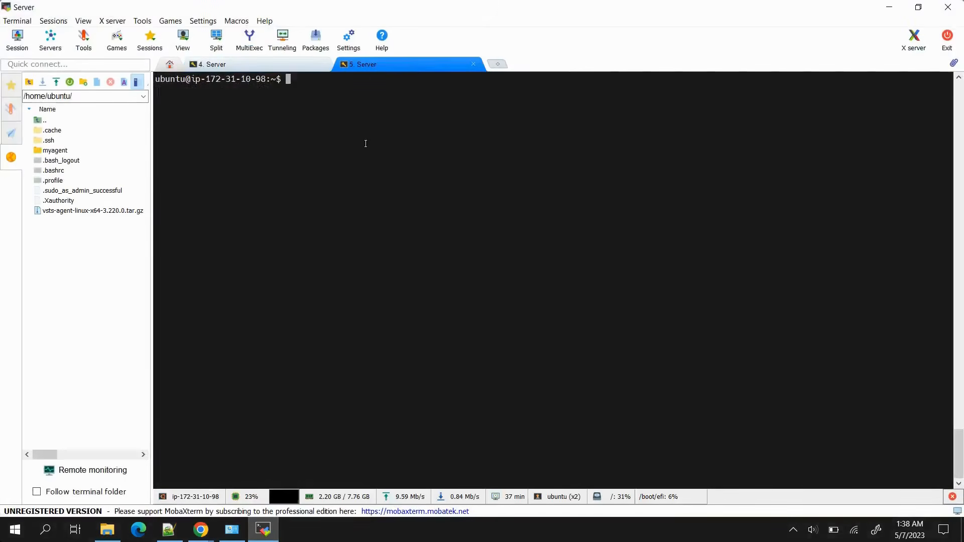
text(docker ps)
key(Return)
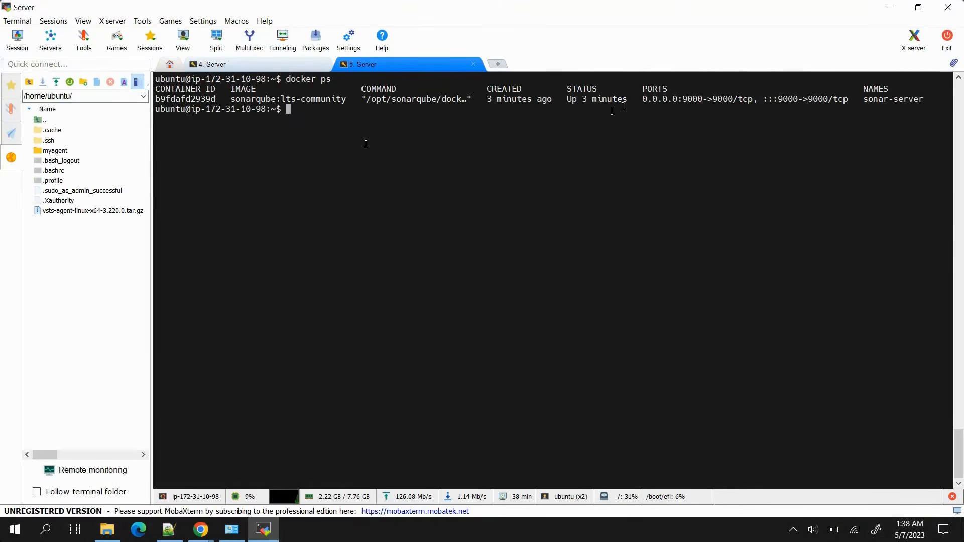
mouse_move(200, 530)
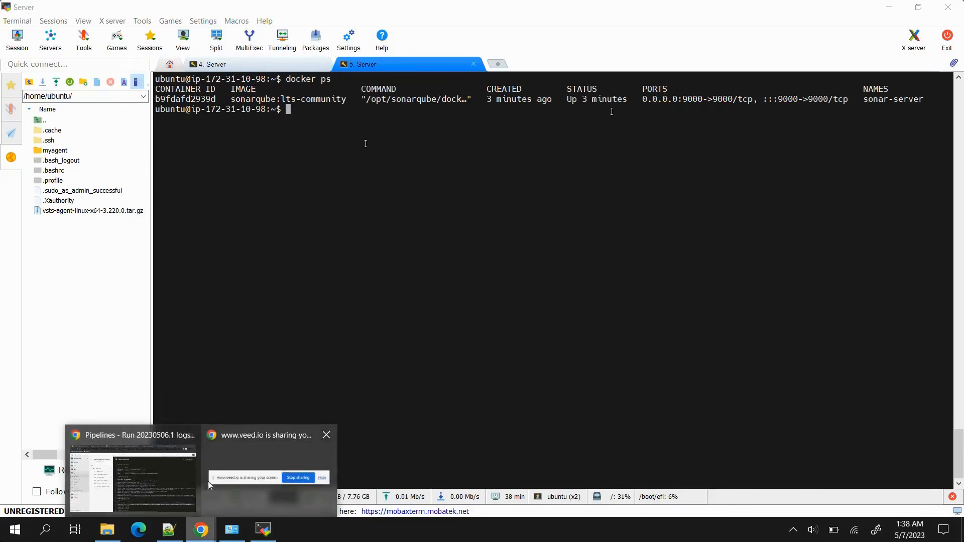
click(172, 466)
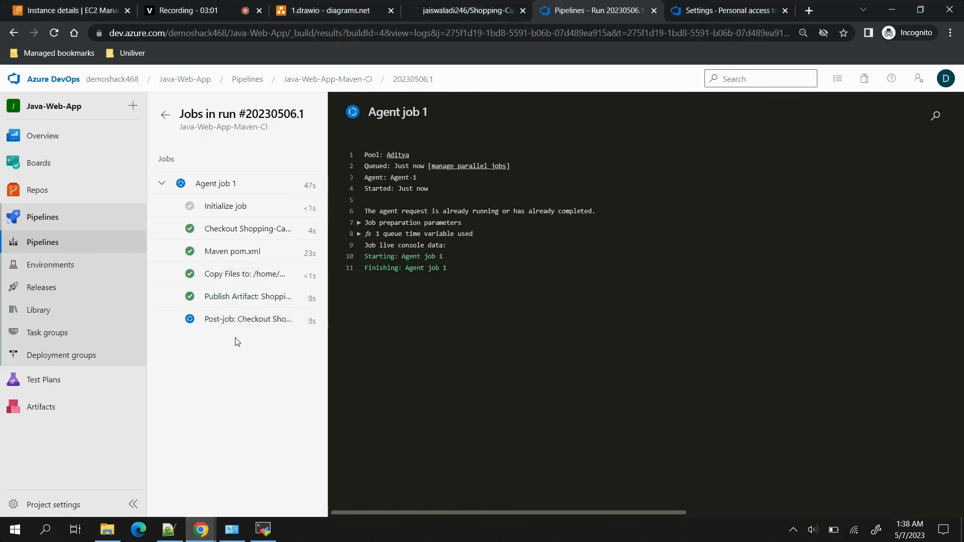
Examine the published Shopping artifact and its target folder in the latest Java-Web-App-Maven-CI run, and return to the Pipelines page.
click(101, 247)
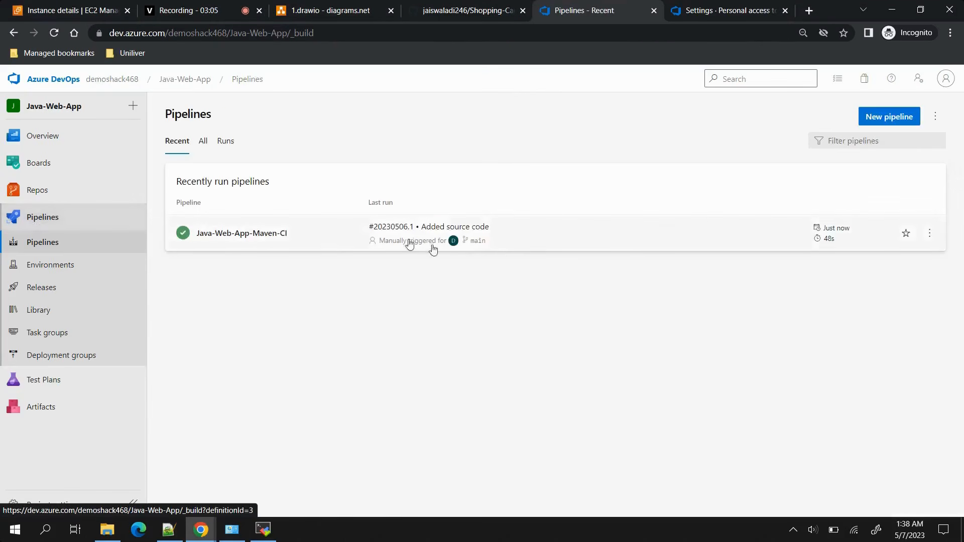
click(634, 249)
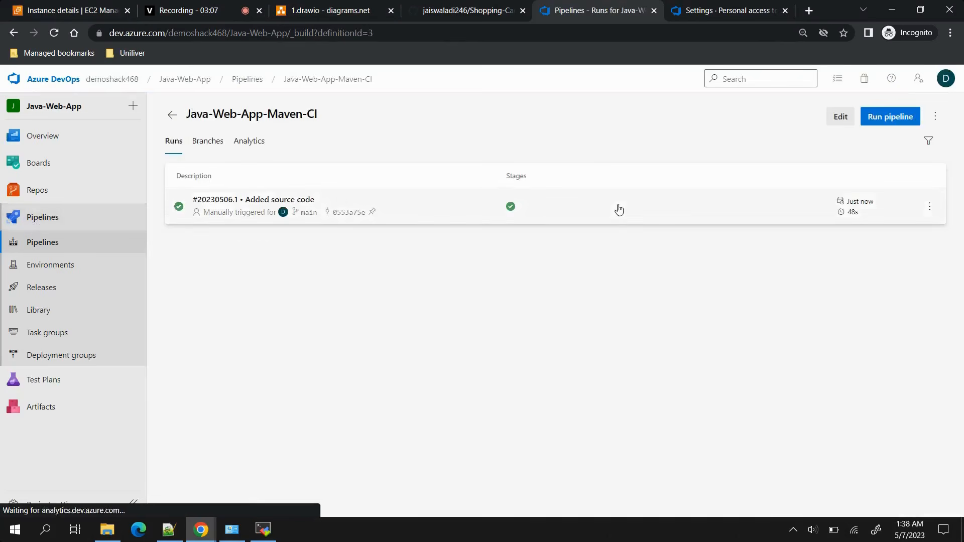
click(620, 209)
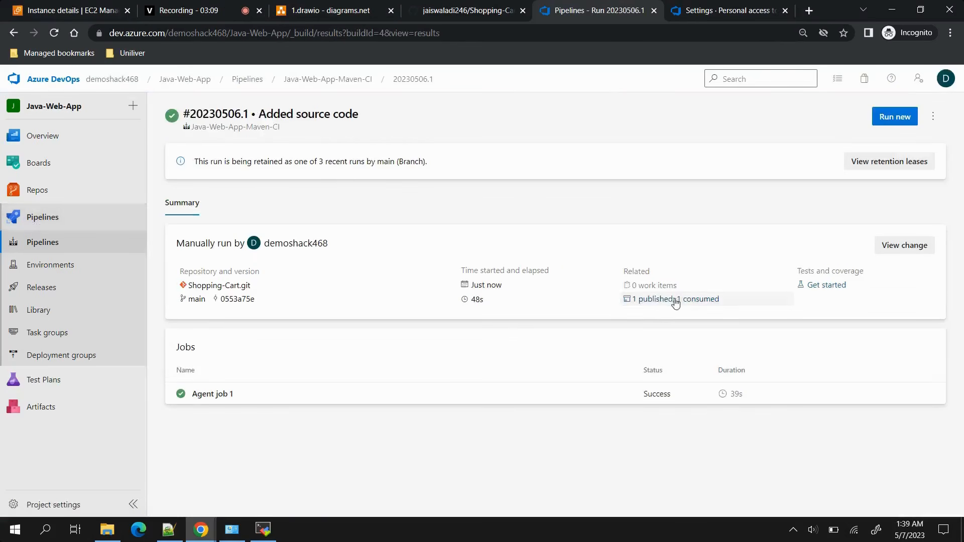
click(651, 299)
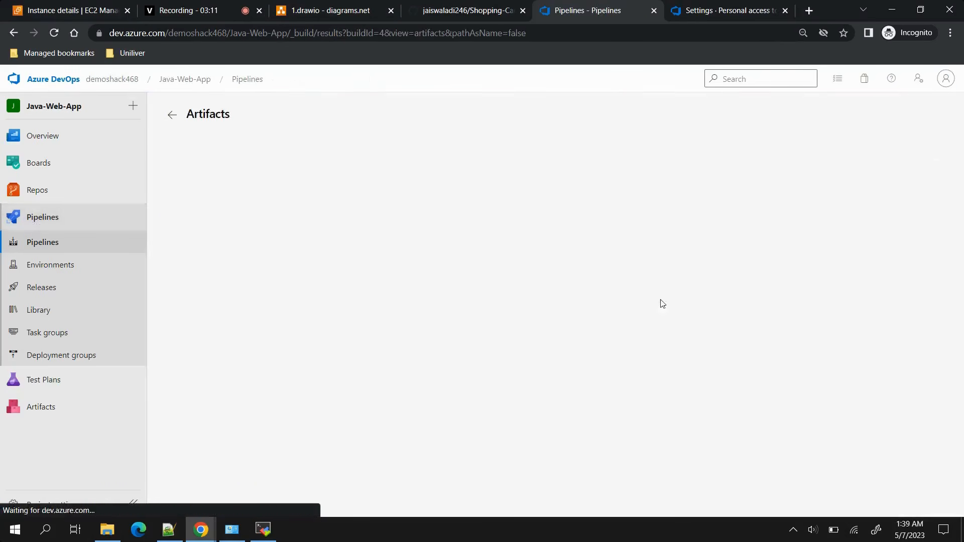
click(181, 199)
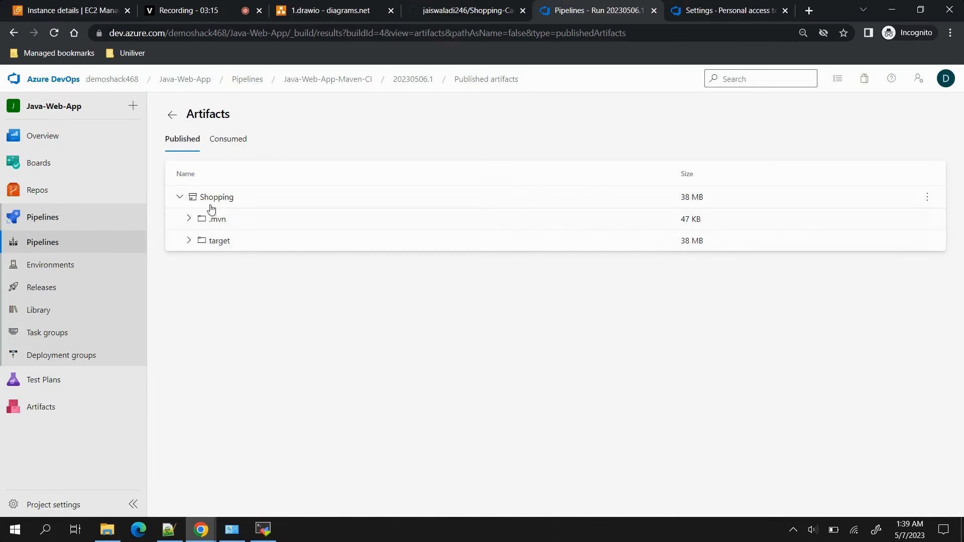
click(189, 241)
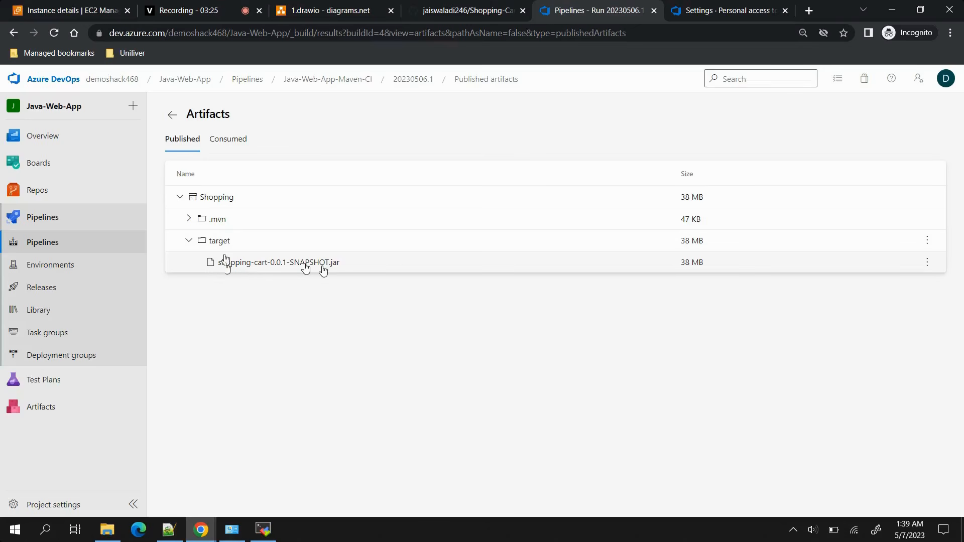
click(38, 220)
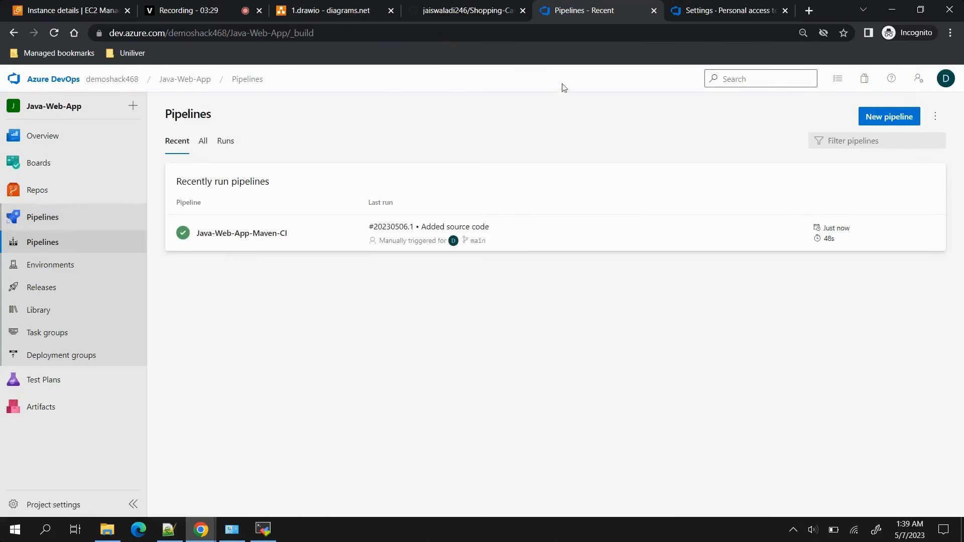
Replace the access token settings tab with a new blank tab and copy the EC2 instance's public IPv4 address.
click(785, 10)
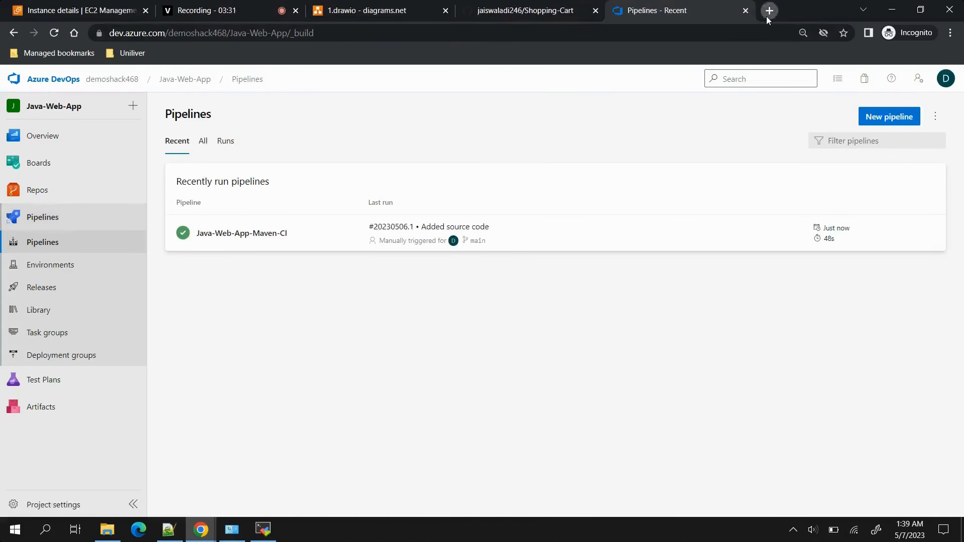
click(766, 16)
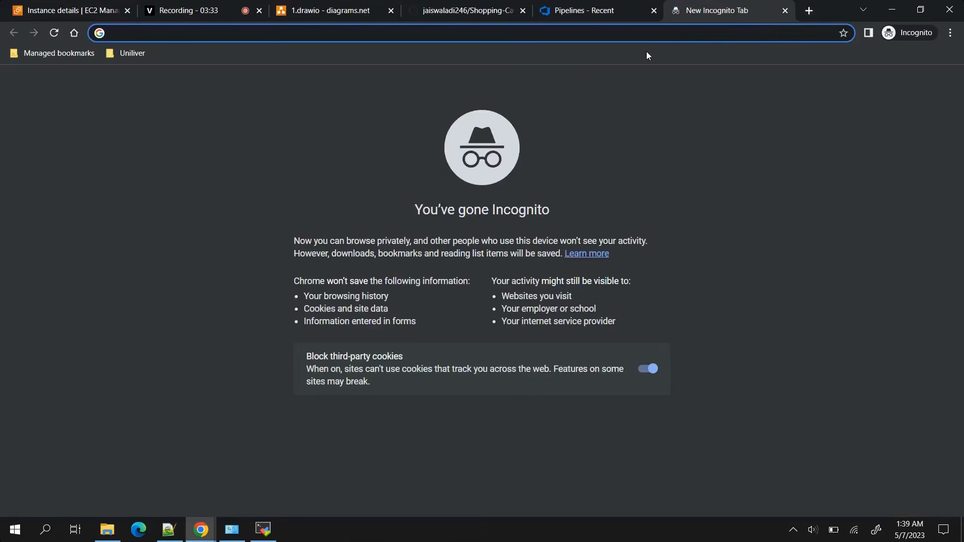
click(83, 5)
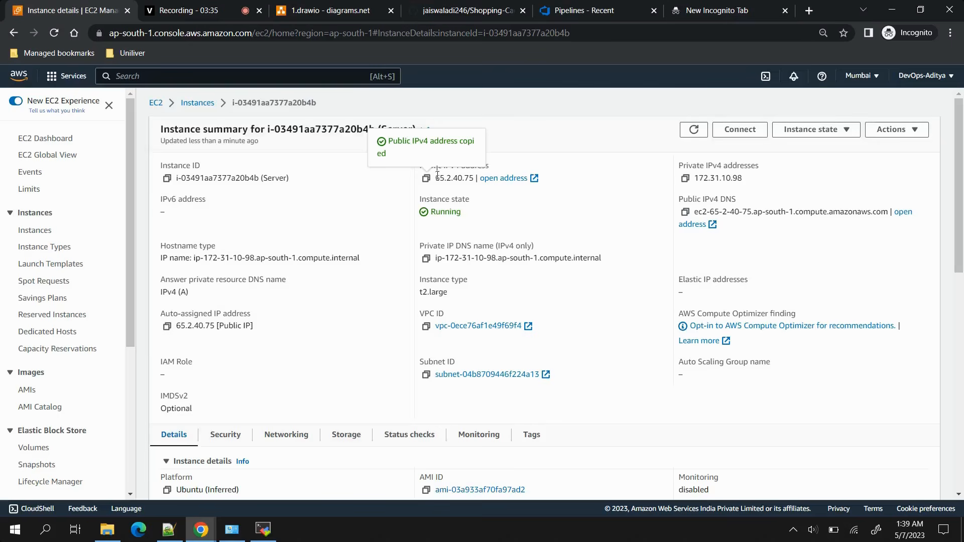
Open the SonarQube server at 65.2.40.75:9000 in the blank browser tab.
click(717, 12)
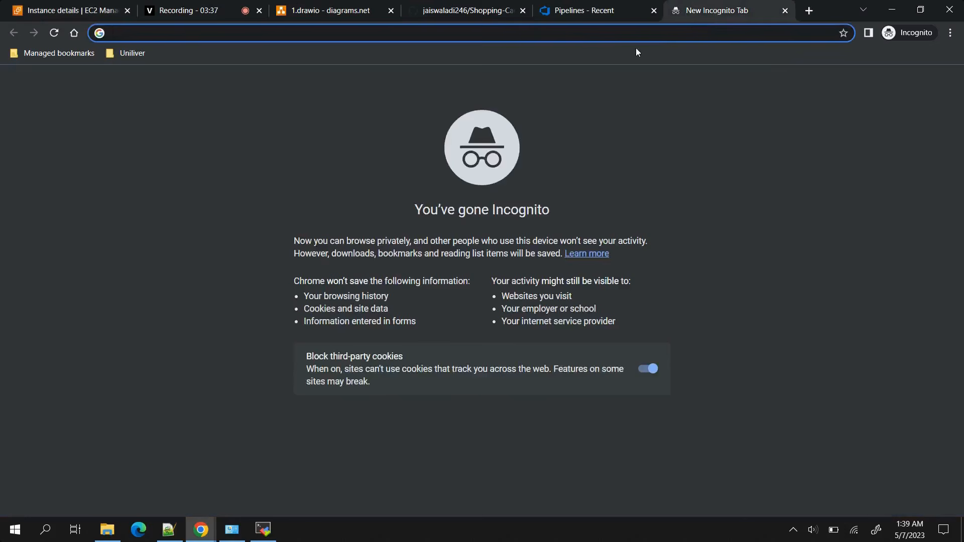
key(ctrl+v)
text(:9000)
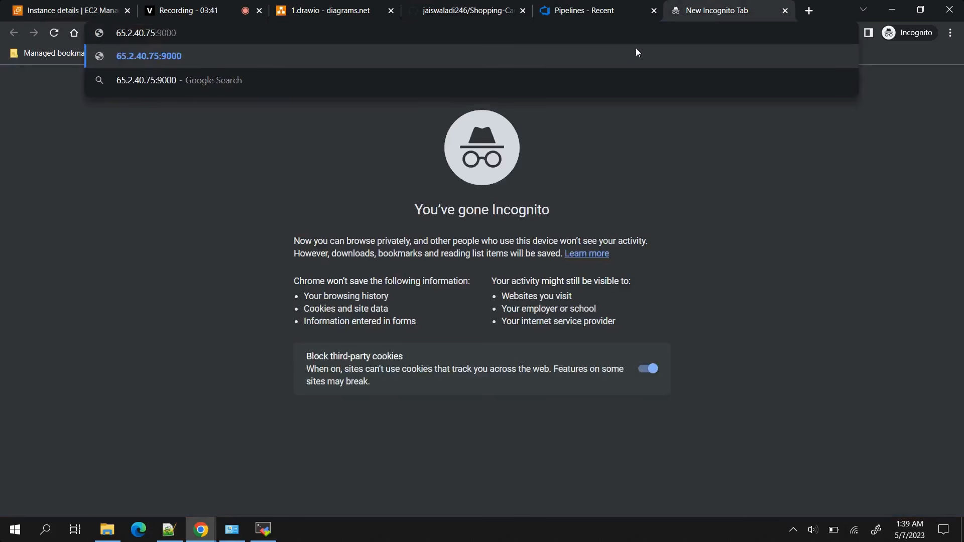
key(Return)
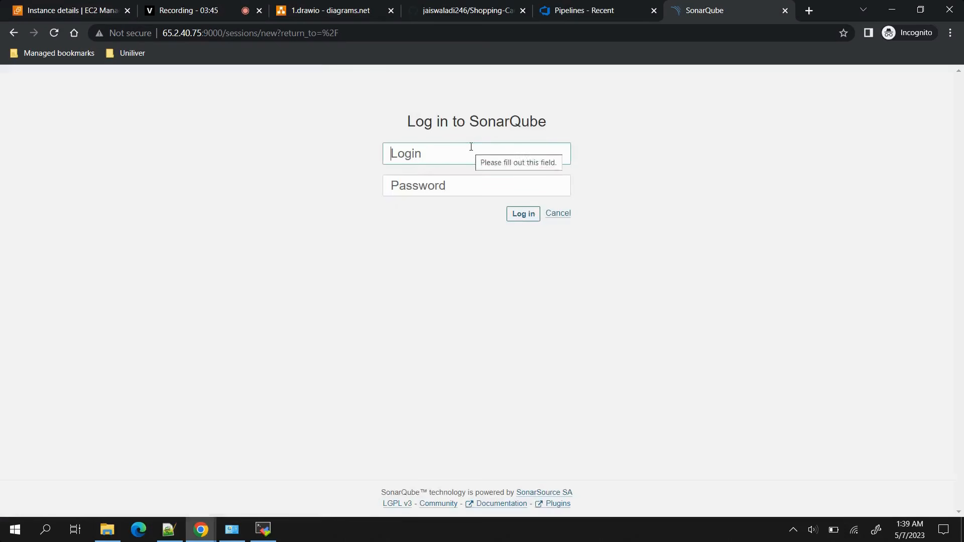
Log in to SonarQube as admin with the account password.
text(admin)
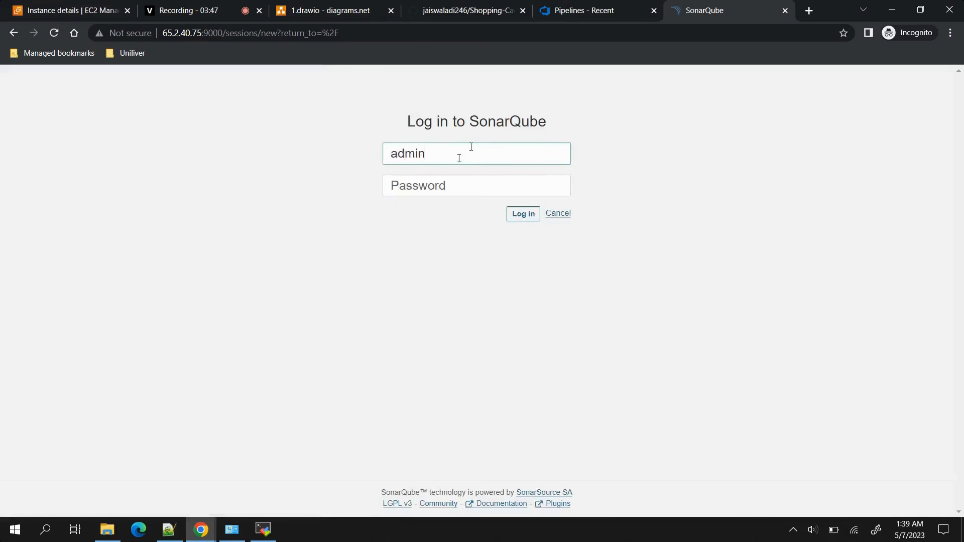
click(441, 186)
text(admi)
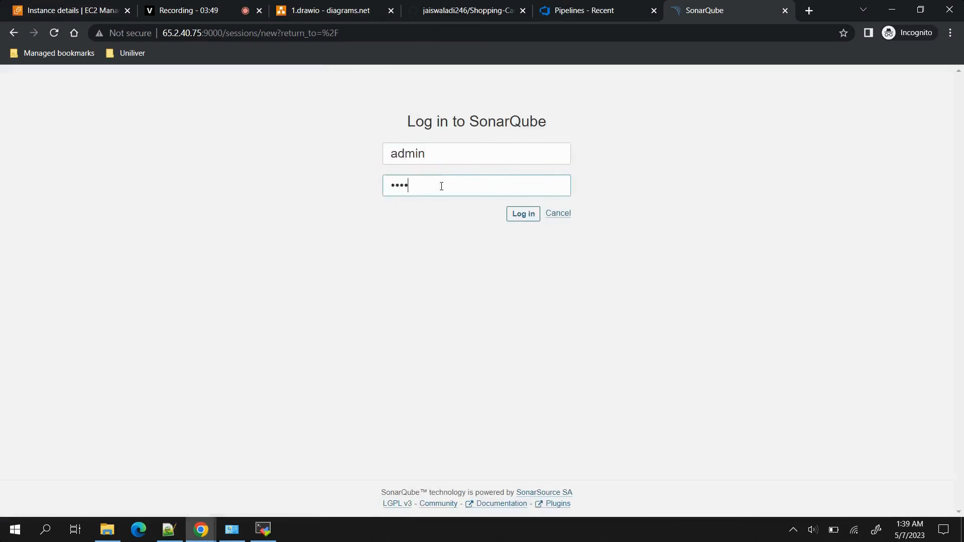
key(Return)
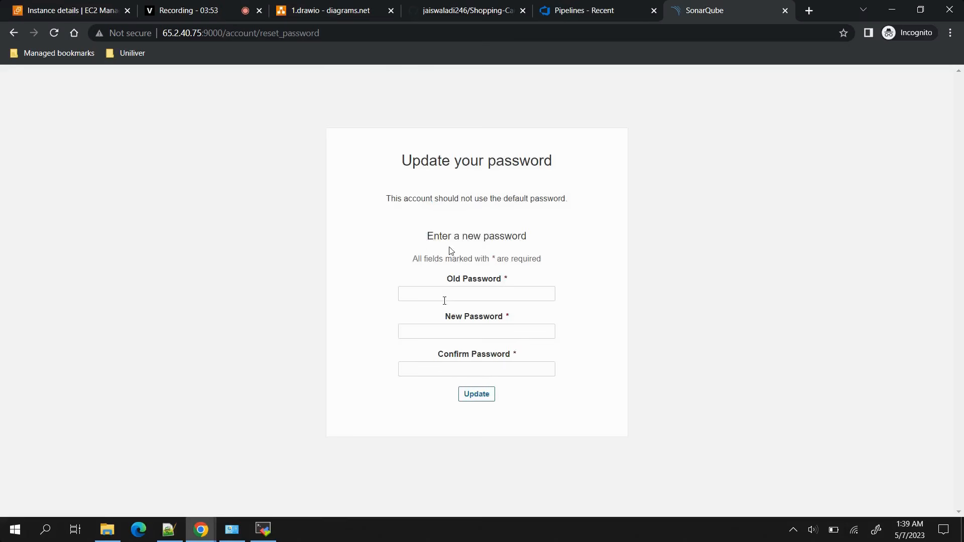
Replace SonarQube's default password by entering the old, new and confirmed passwords, and dismiss the SonarLint promotion.
click(441, 296)
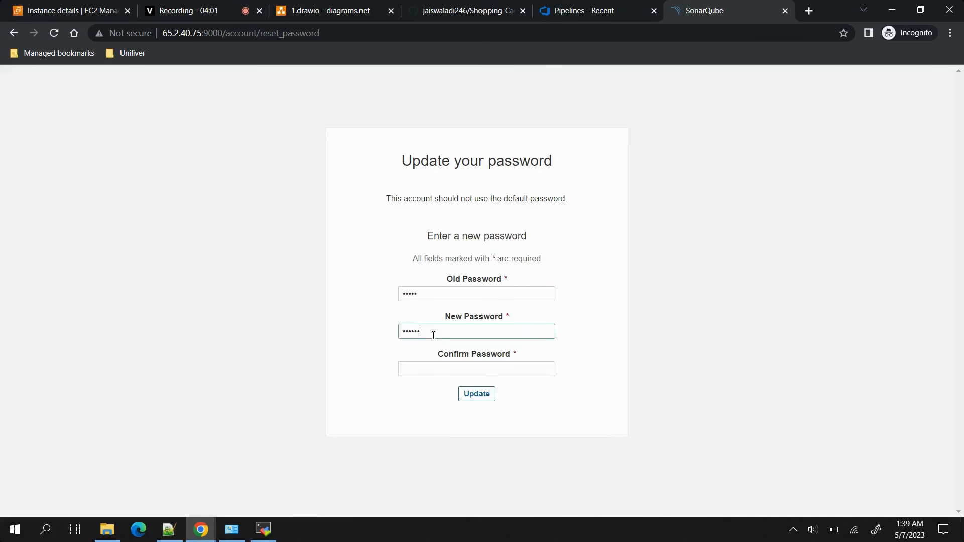
click(425, 371)
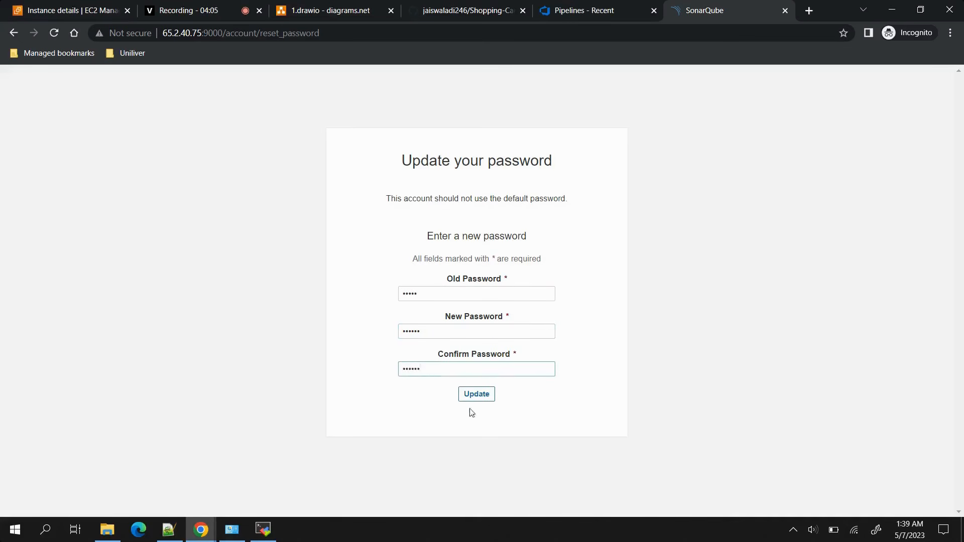
click(477, 396)
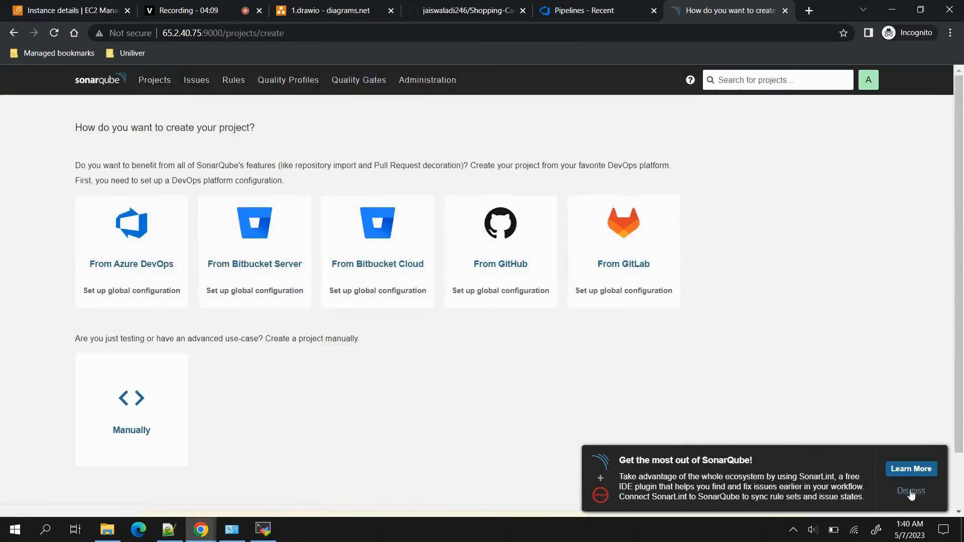
click(911, 491)
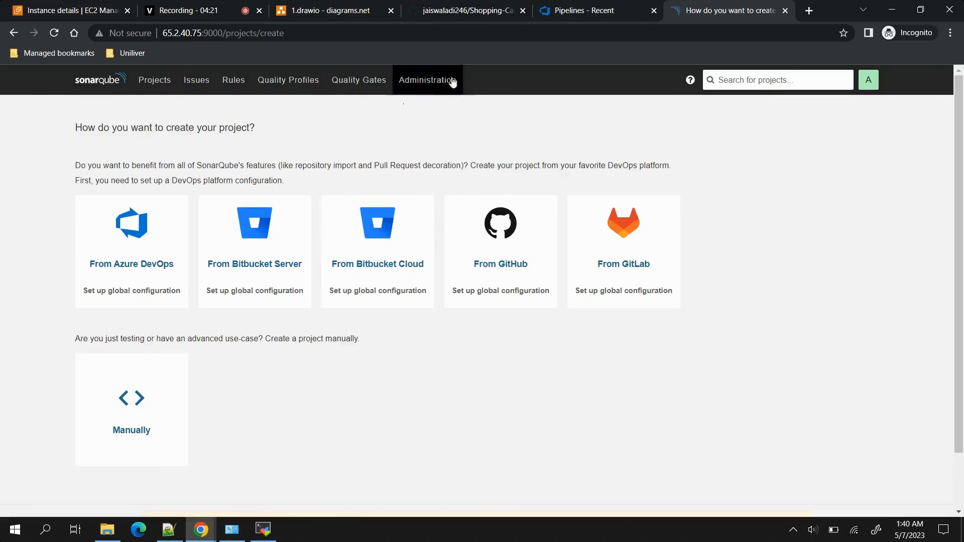
Generate a 30-day token named t1 for the Administrator user in SonarQube's administration settings and copy the token.
click(423, 86)
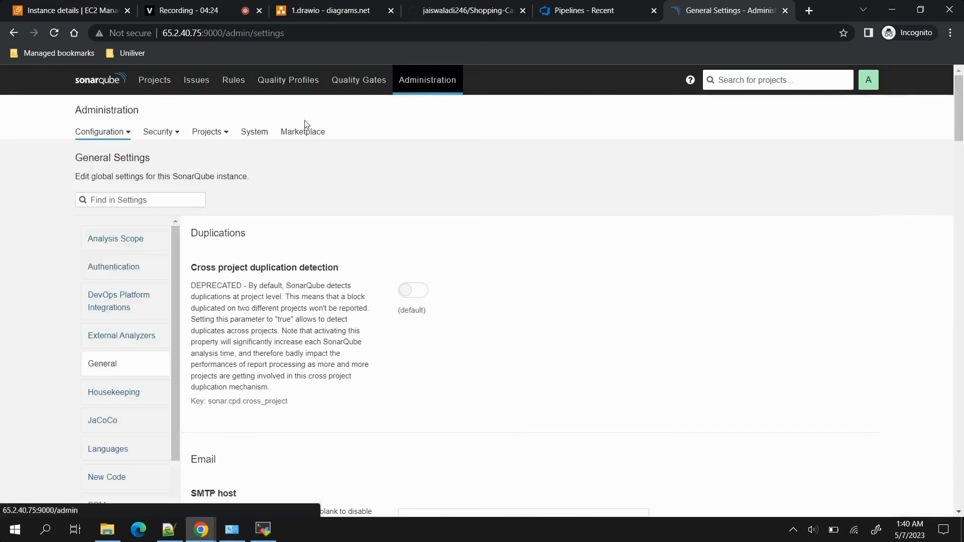
click(159, 133)
click(133, 155)
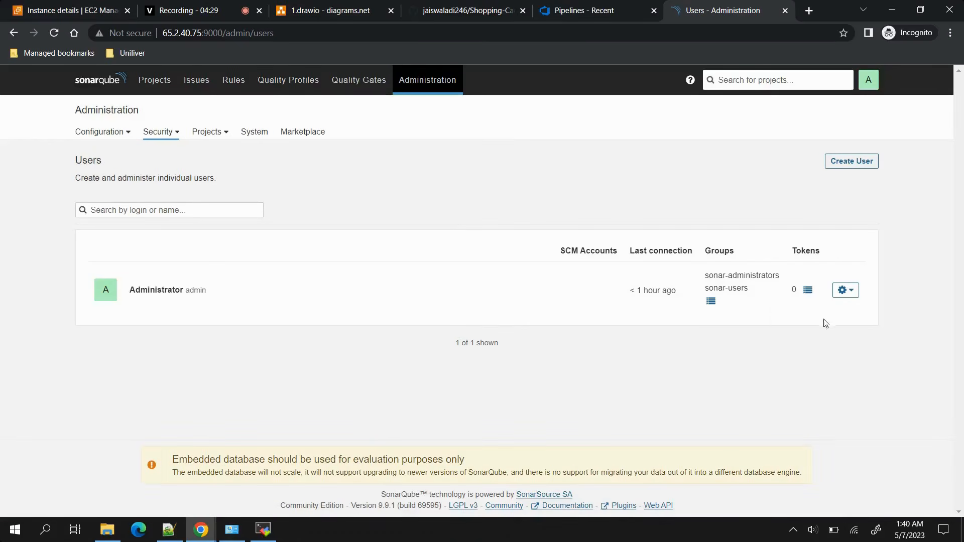
click(810, 293)
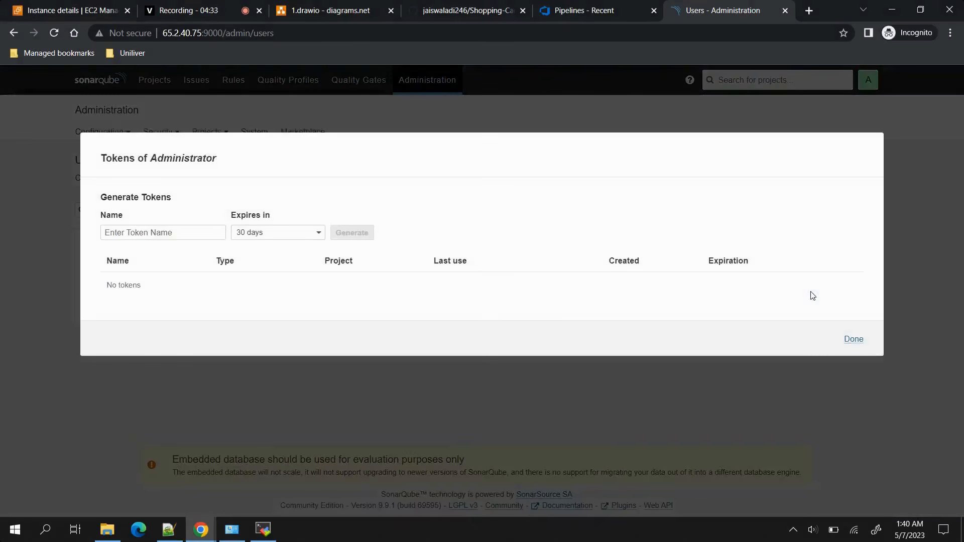
click(201, 232)
text(t1)
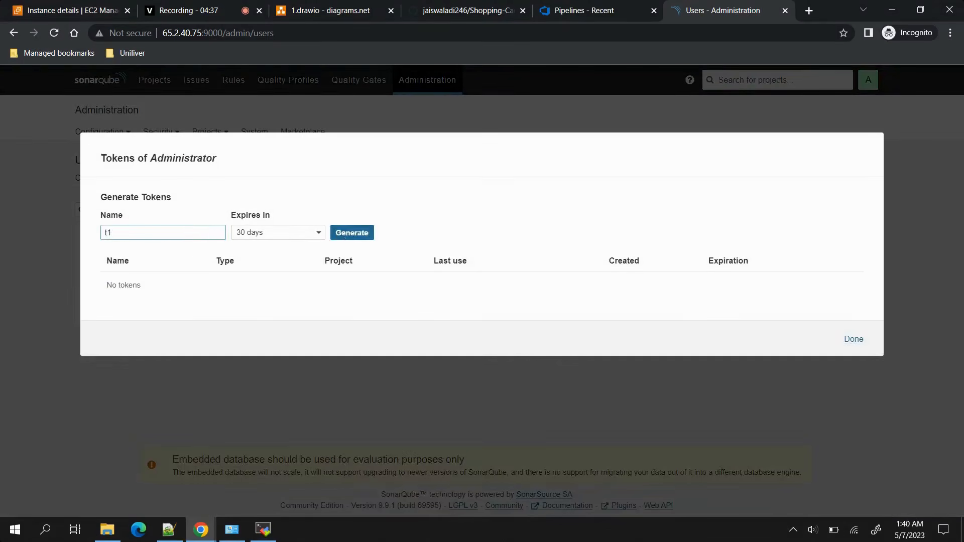
click(346, 231)
click(131, 295)
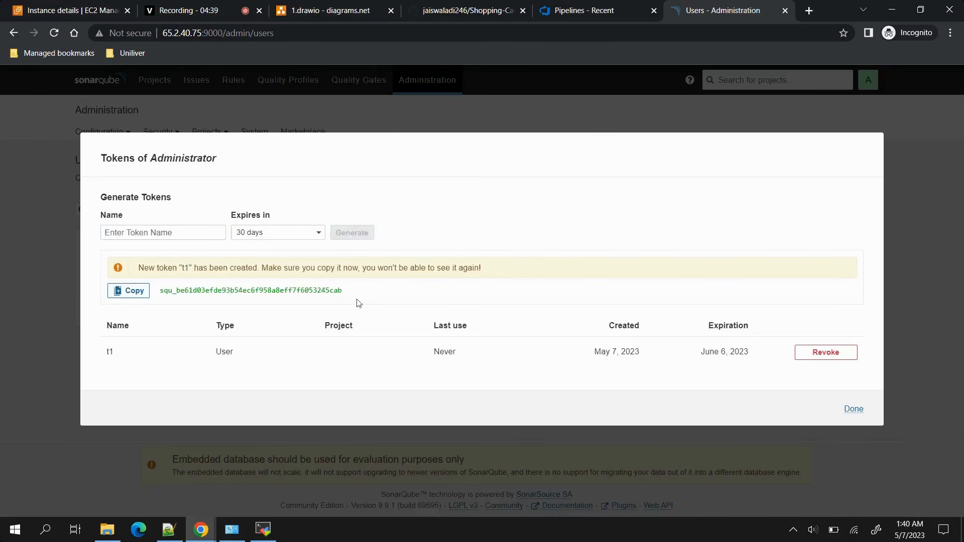
Return to Azure DevOps, search its Marketplace for sonarqube, and open the SonarQube extension published by SonarSource.
click(577, 11)
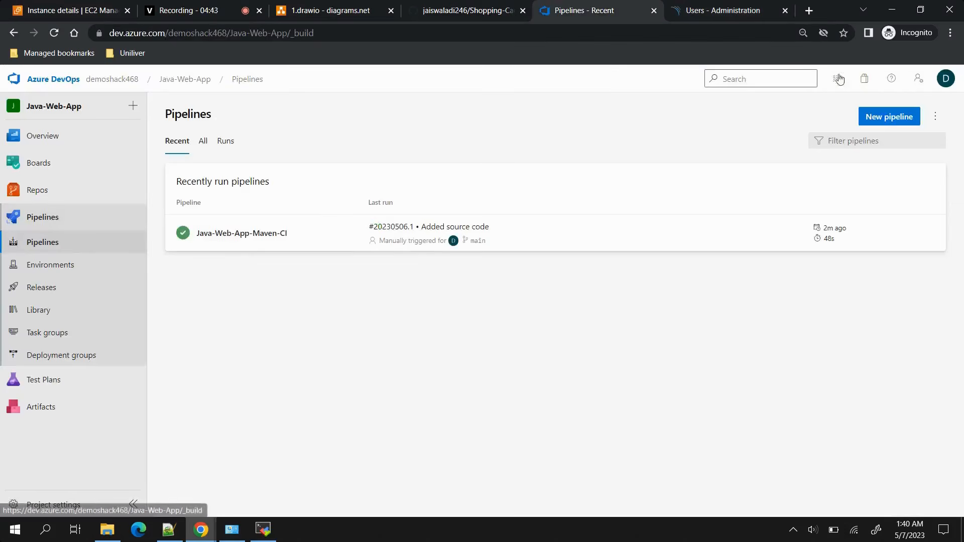
click(867, 79)
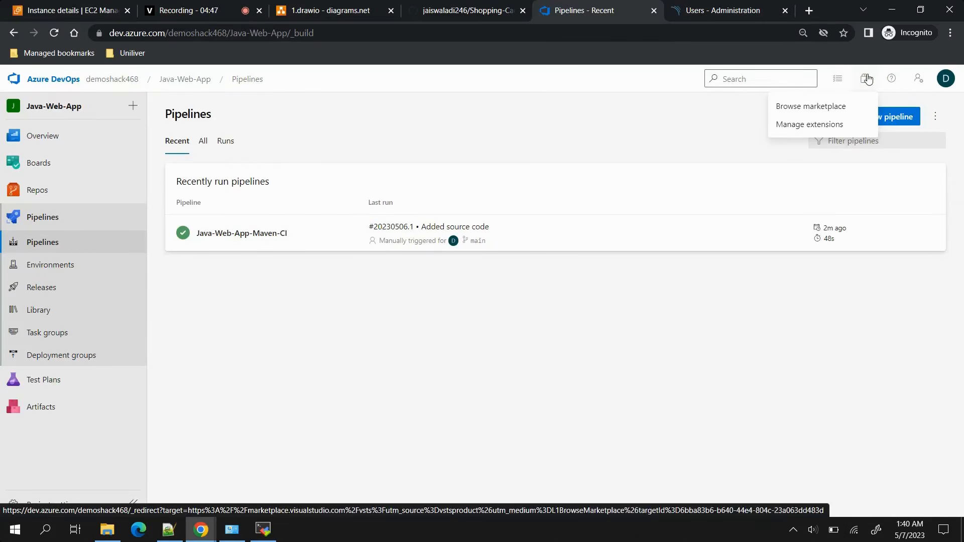
click(819, 107)
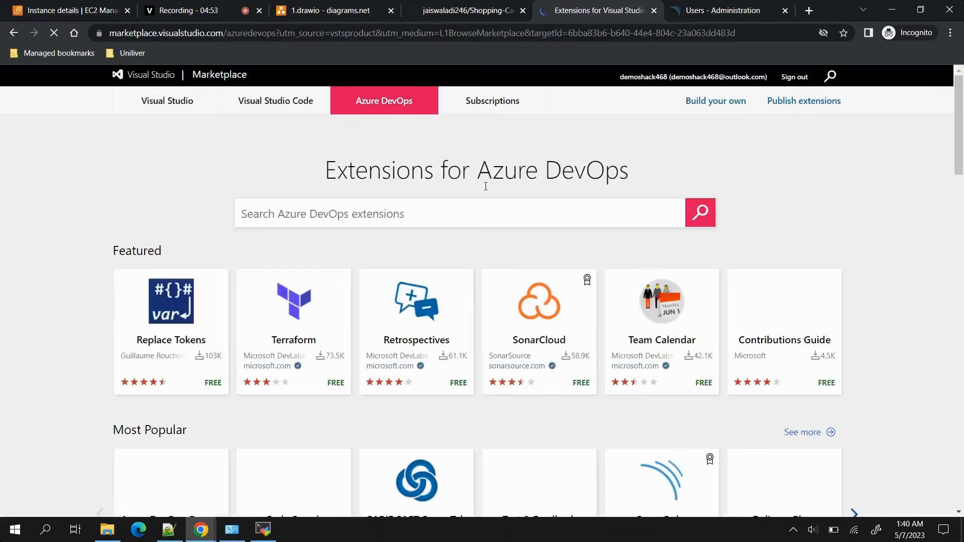
click(426, 207)
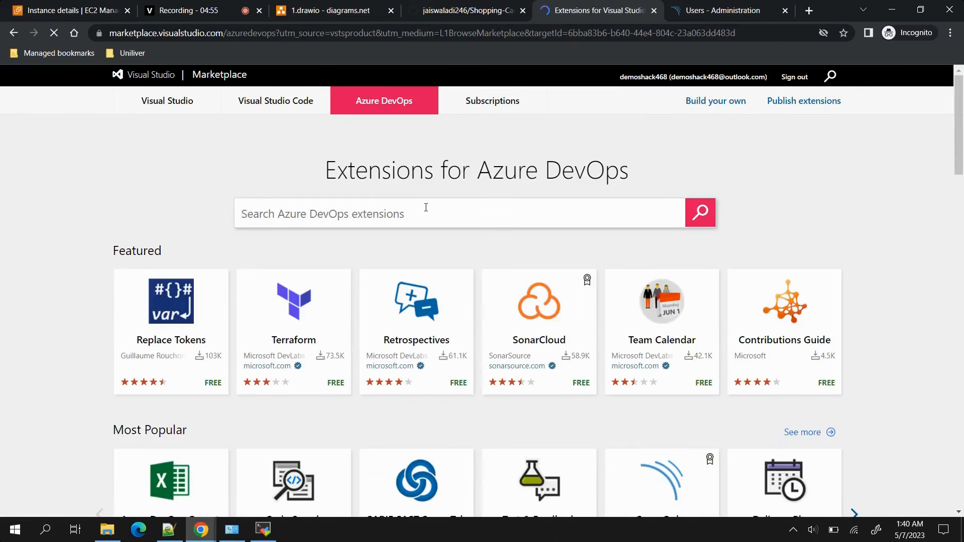
text(so)
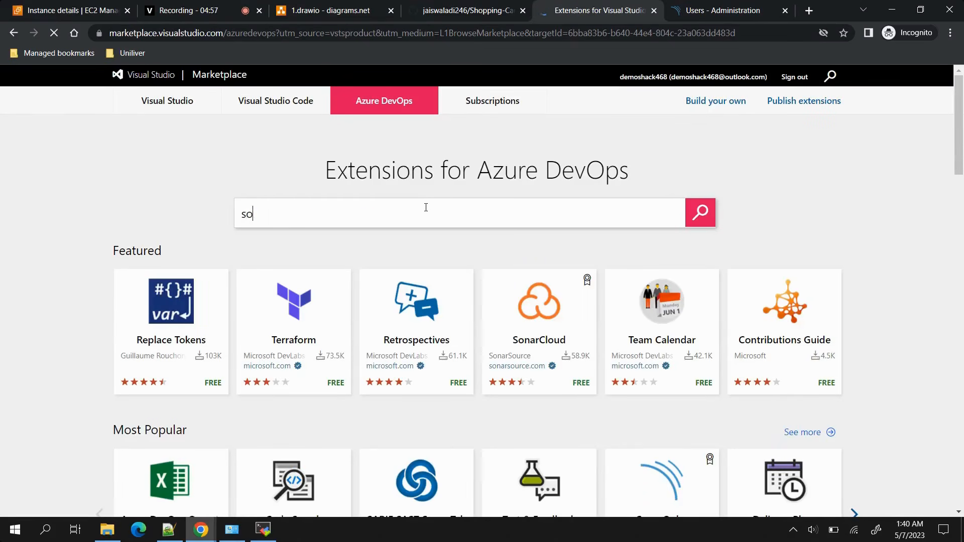
text(narqube)
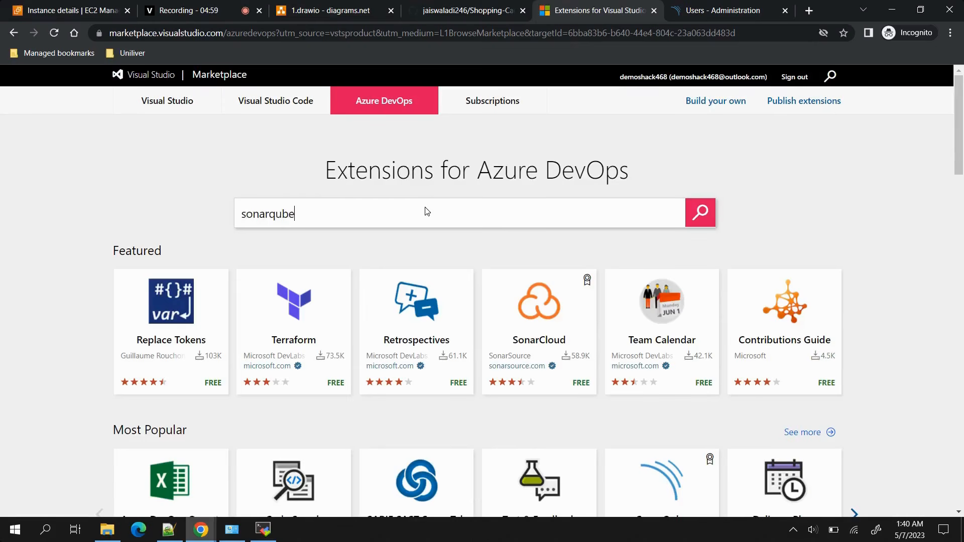
key(Return)
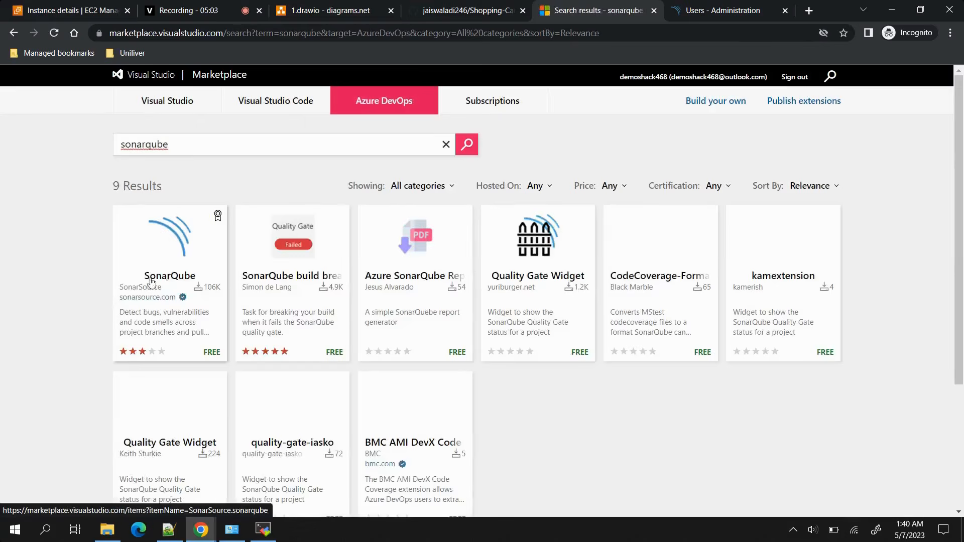
click(179, 259)
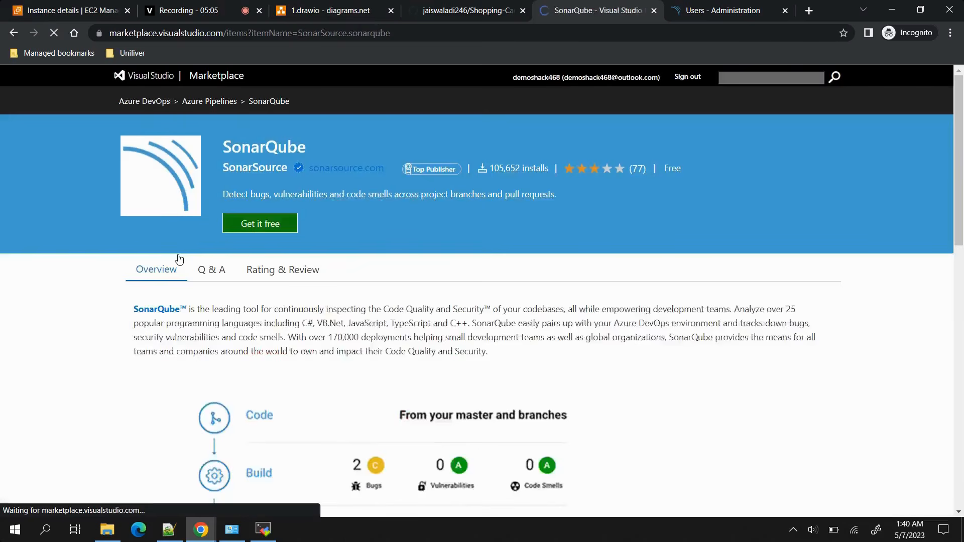
Get the free SonarQube extension and install it in the demoshack468 Azure DevOps organization.
click(247, 225)
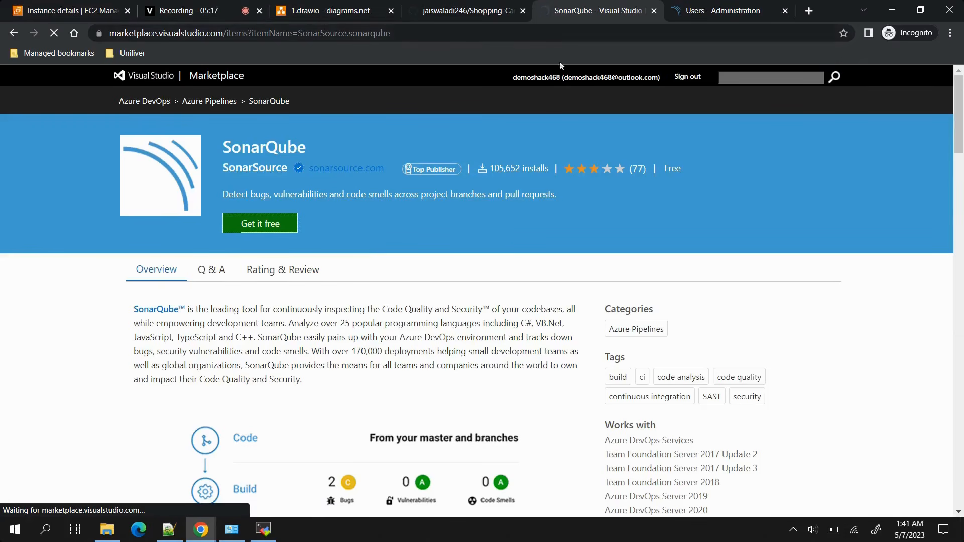
click(282, 221)
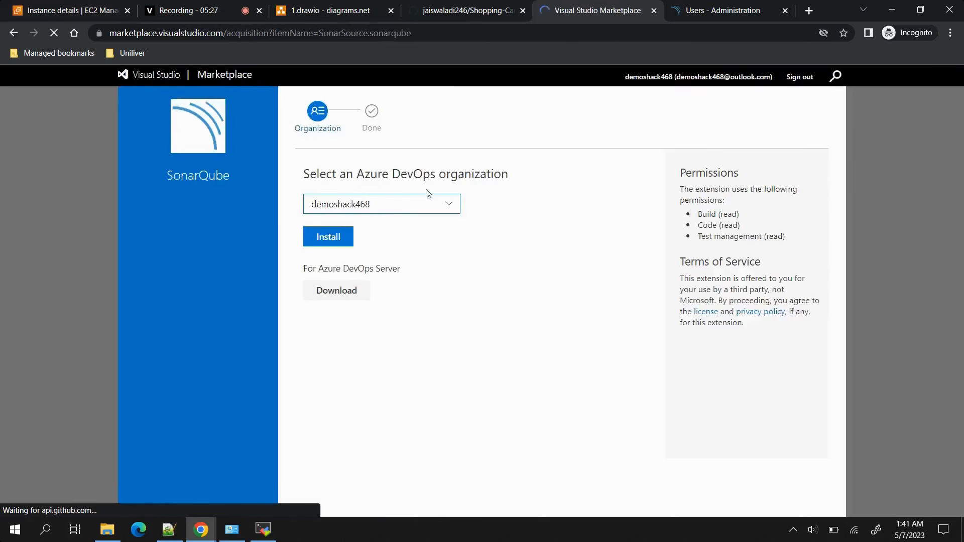
click(450, 204)
click(401, 226)
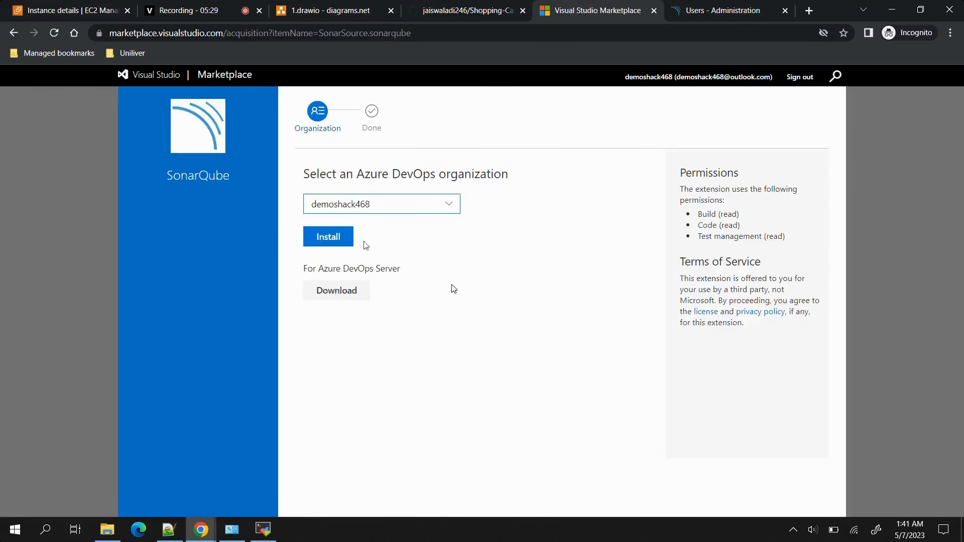
click(330, 235)
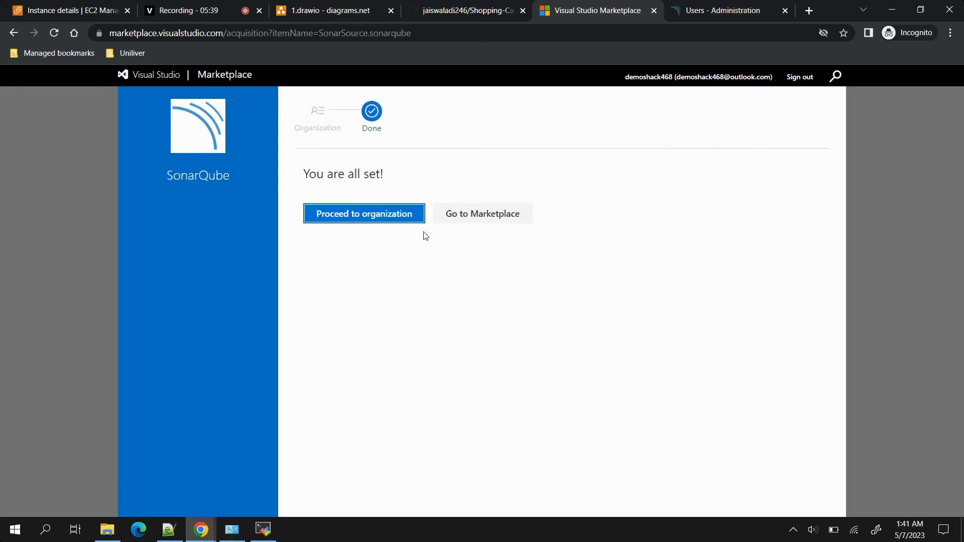
Proceed to the organization and open the Java-Web-App project's Java-Web-App-Maven-CI pipeline for editing.
click(344, 216)
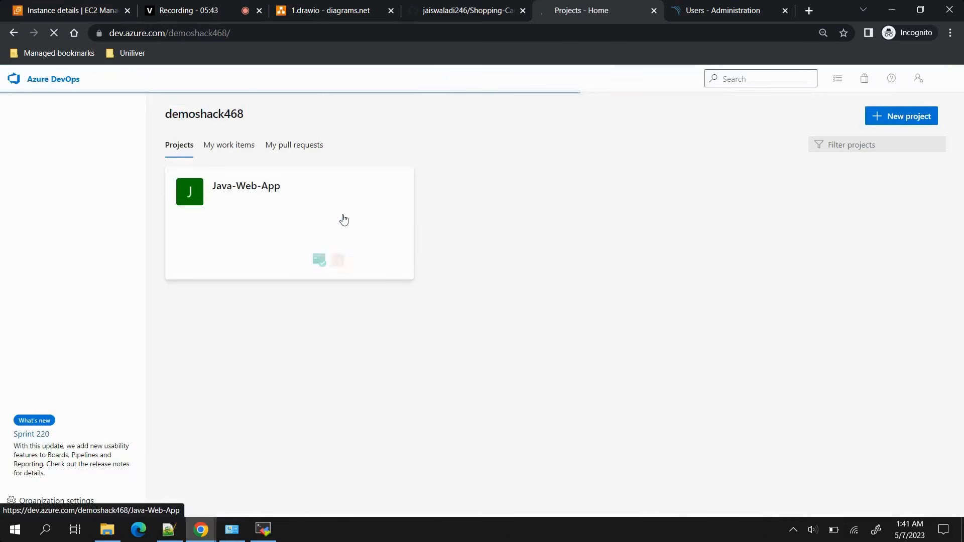
click(270, 232)
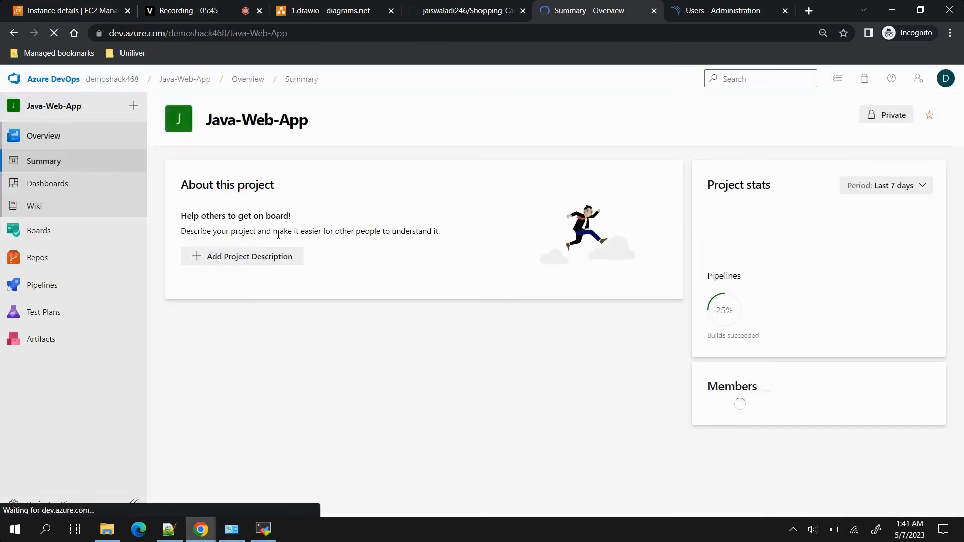
mouse_move(53, 290)
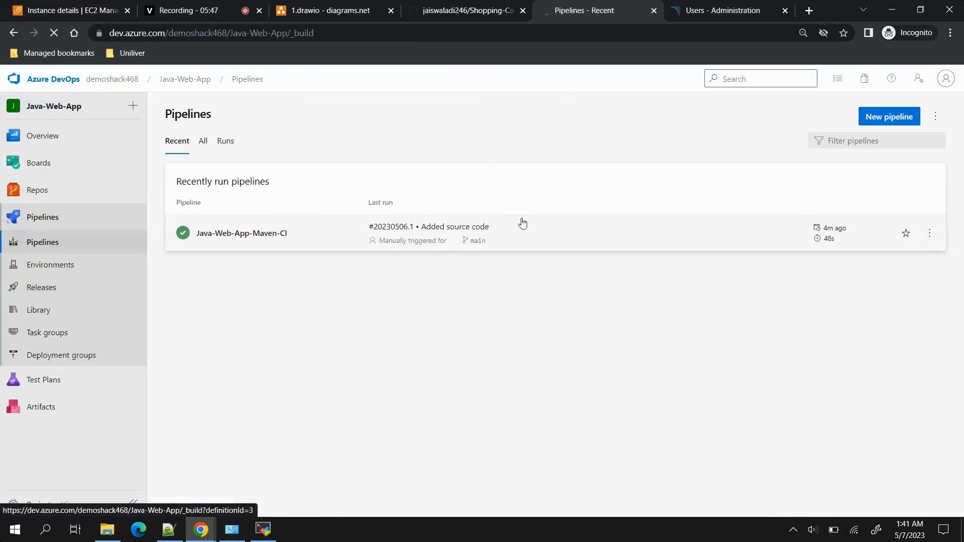
click(608, 233)
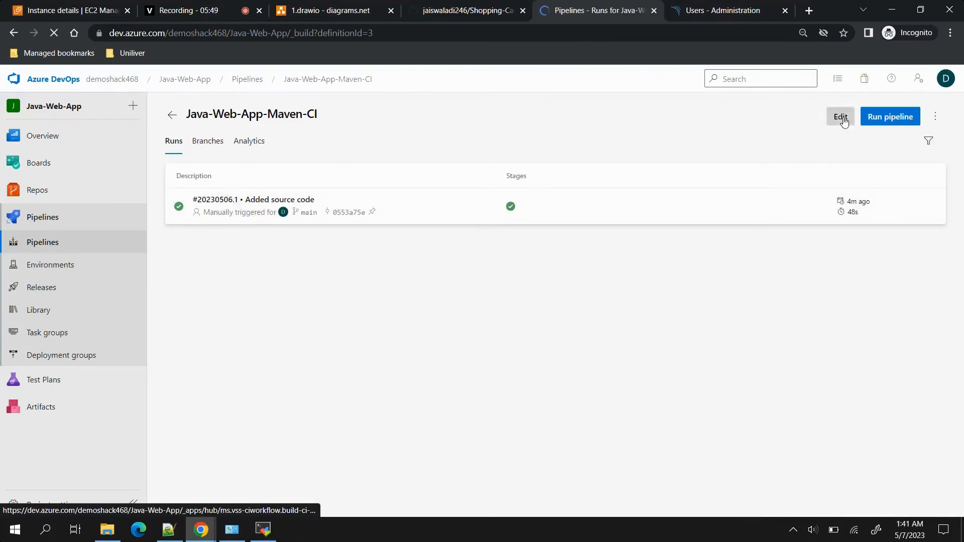
click(838, 117)
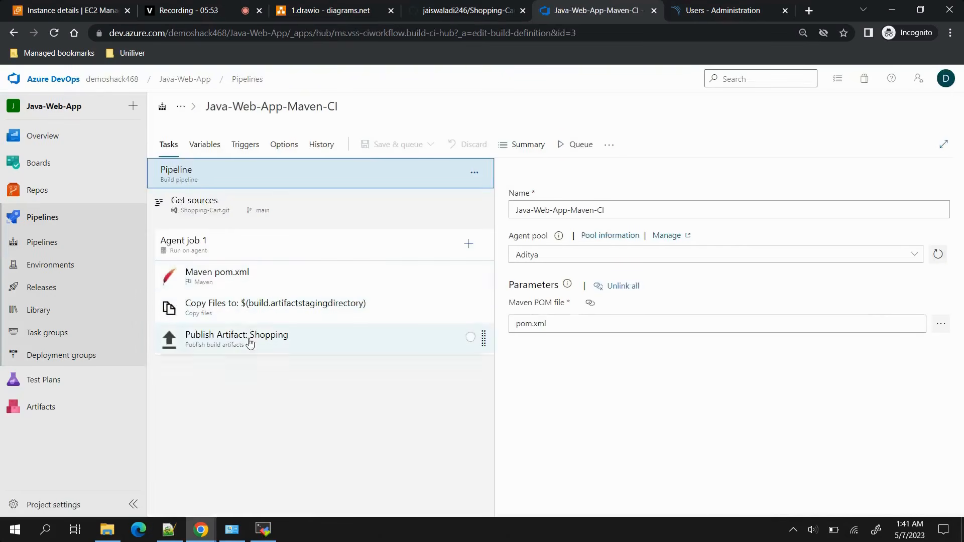
click(468, 244)
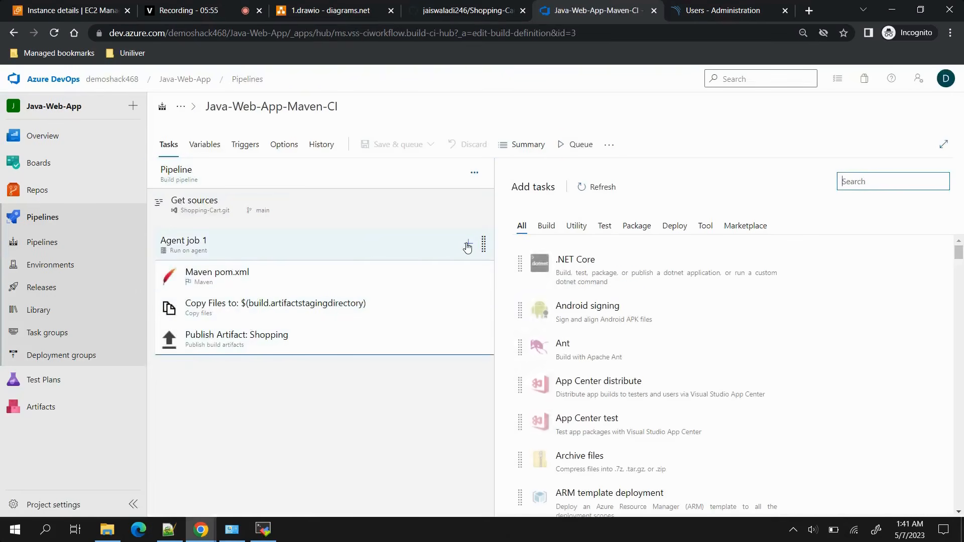
text(sonar)
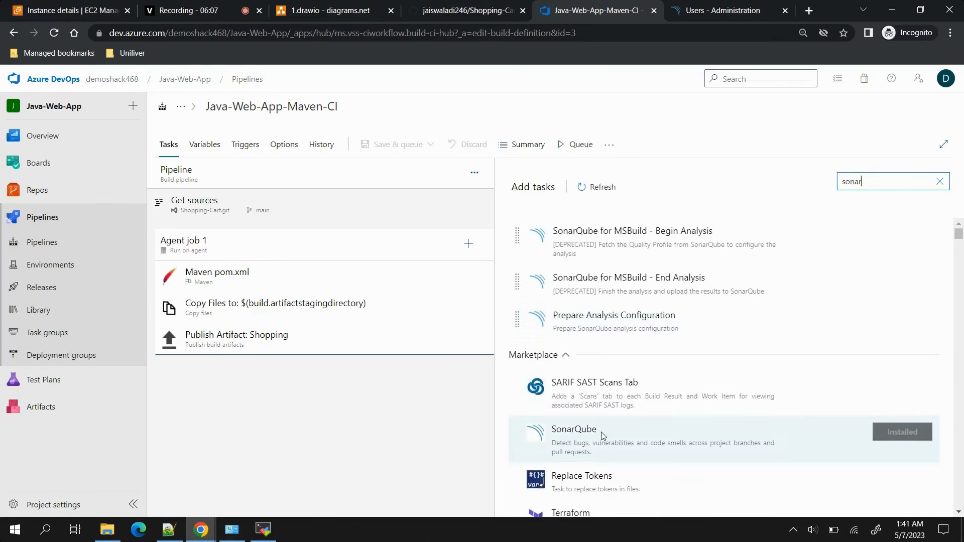
scroll(597, 437, down, 4)
scroll(592, 441, up, 4)
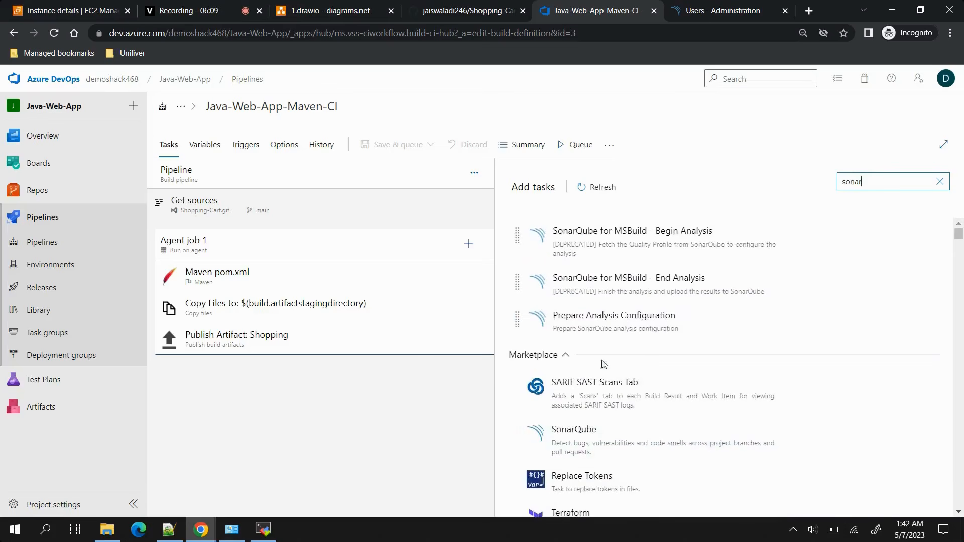
click(54, 33)
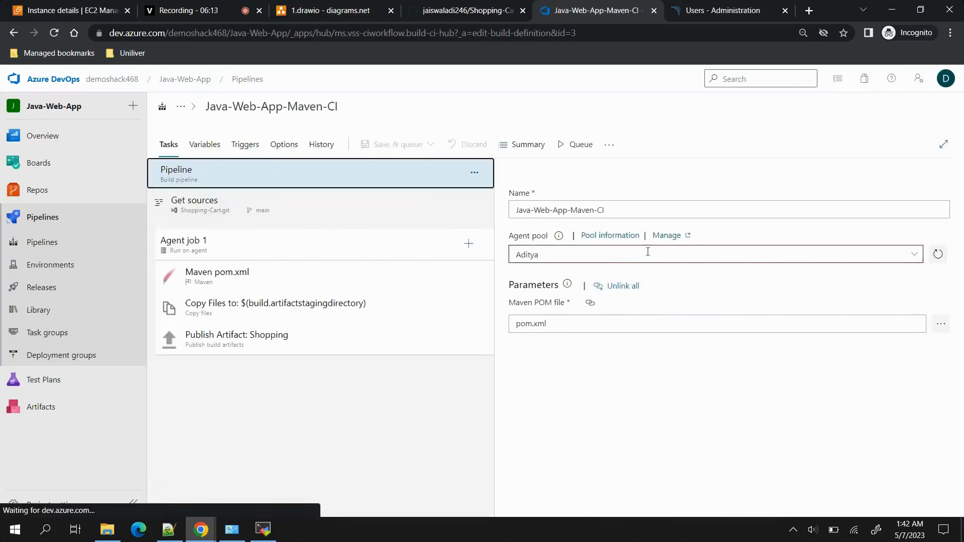
Search the available tasks for sonarqube and add Prepare Analysis Configuration and Run Code Analysis to Agent job 1.
click(468, 244)
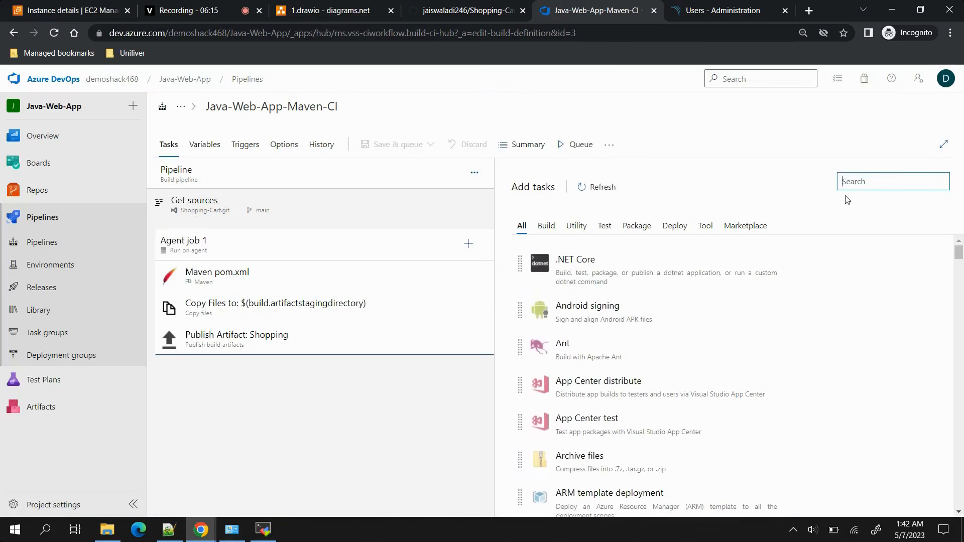
text(sonarqube)
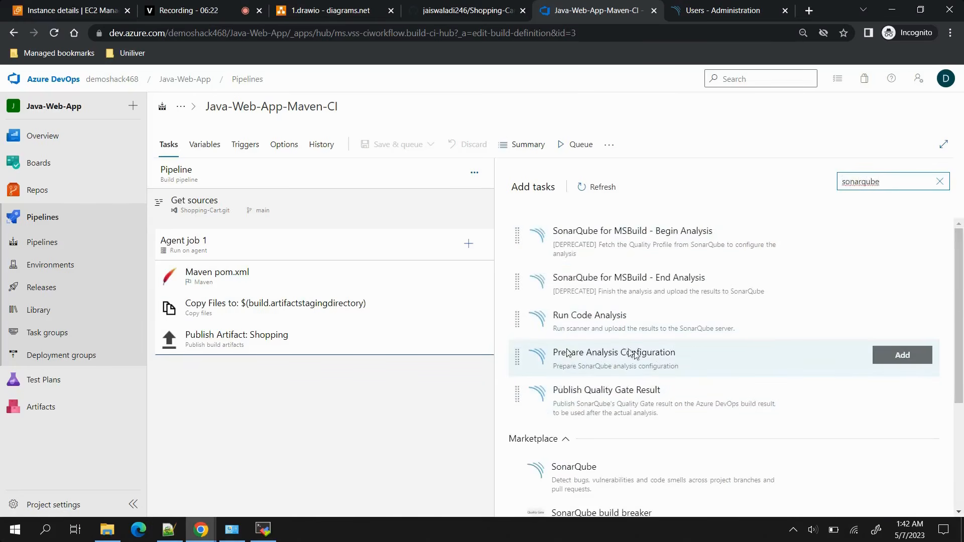
click(901, 357)
click(902, 319)
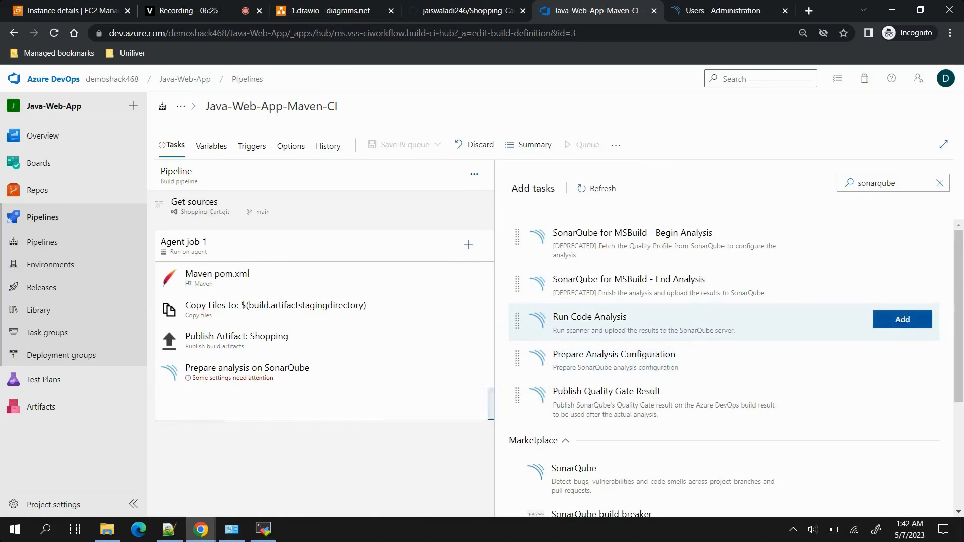
click(260, 382)
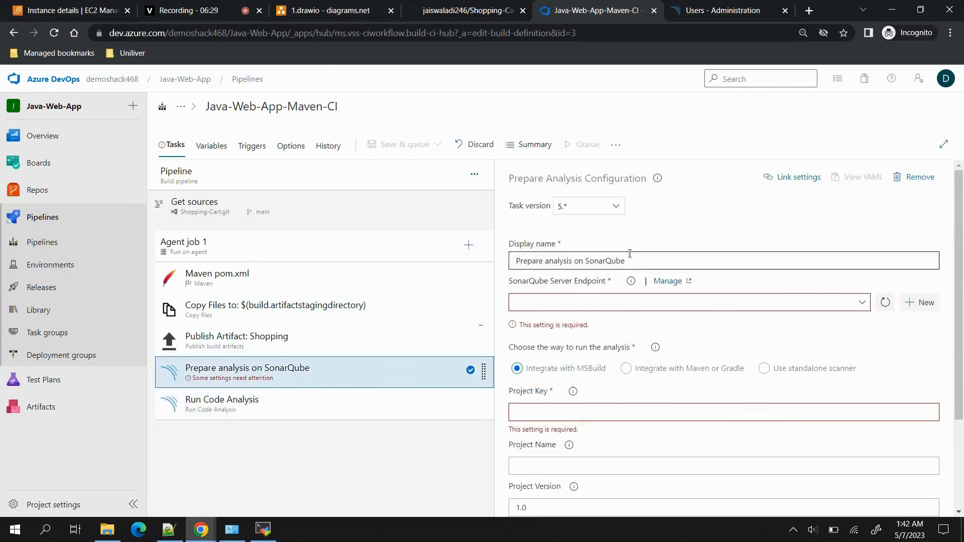
click(713, 10)
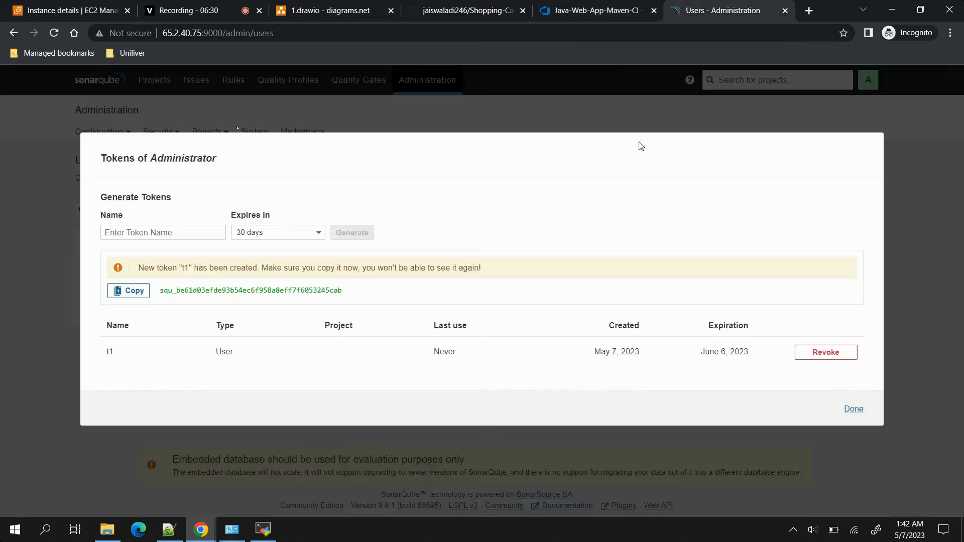
click(592, 9)
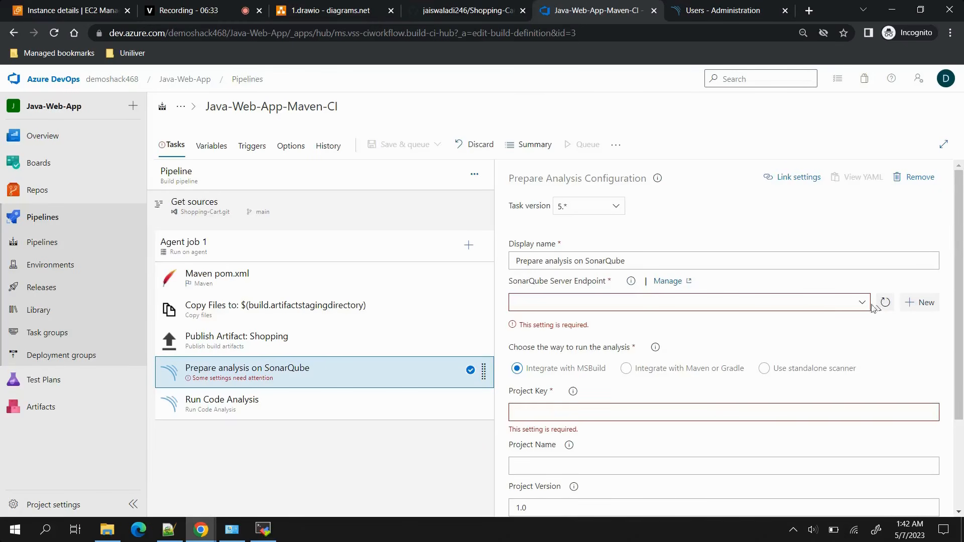
click(920, 304)
click(740, 151)
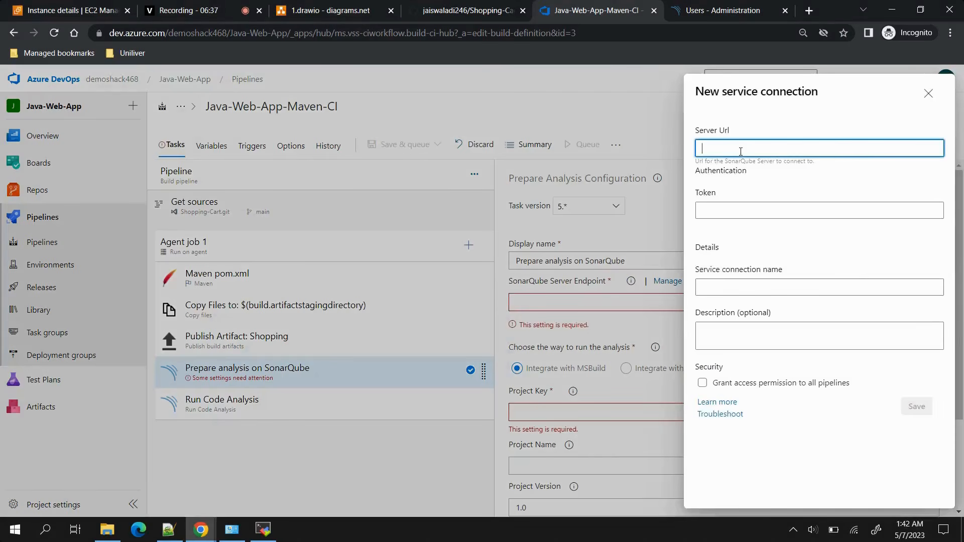
click(713, 10)
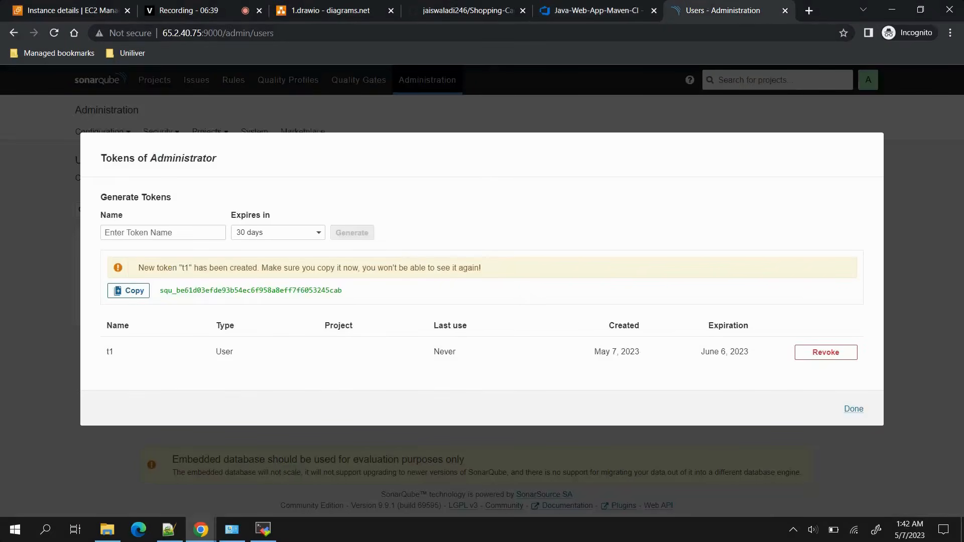
drag(223, 33, 123, 48)
key(ctrl+c)
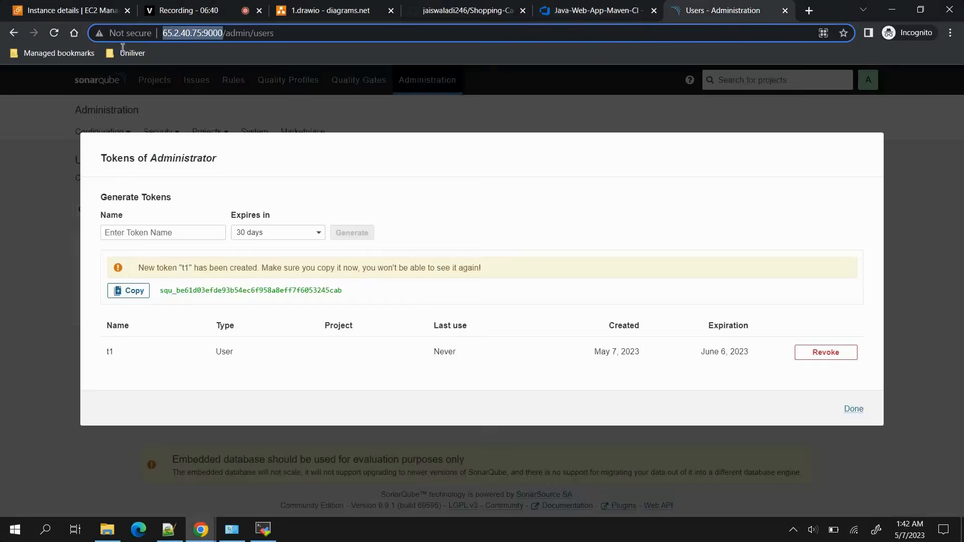
click(552, 7)
key(ctrl+v)
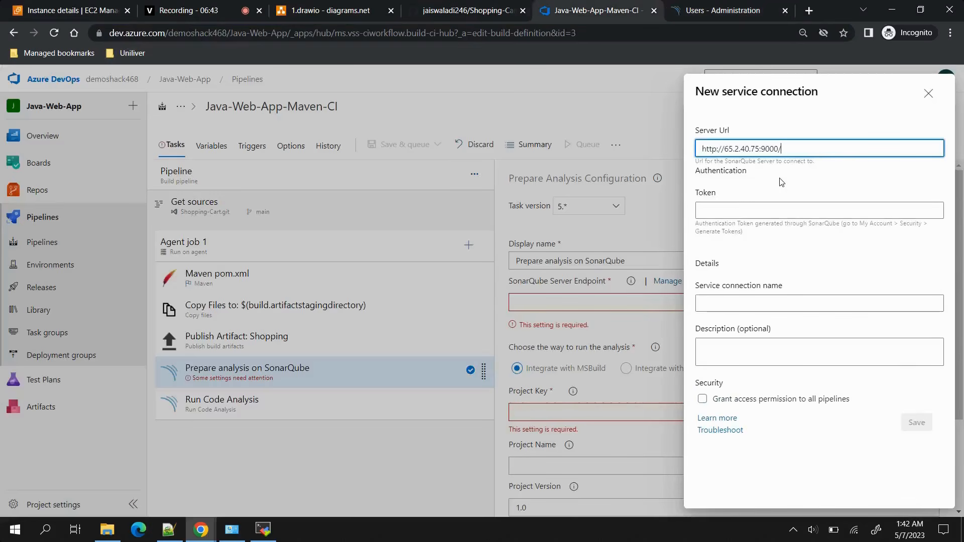
Copy the generated token from SonarQube and paste it into the new service connection's Token field.
click(737, 203)
click(703, 8)
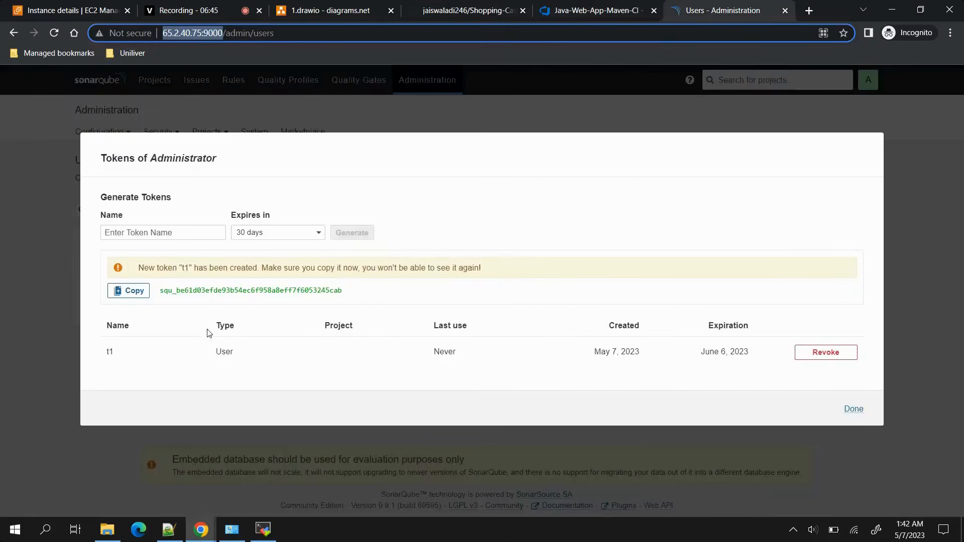
click(131, 291)
click(582, 11)
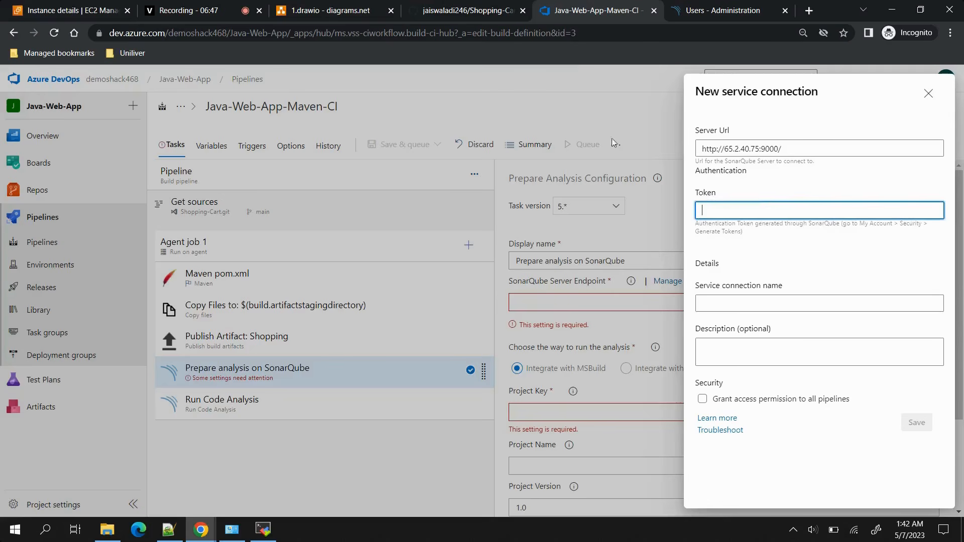
key(ctrl+v)
Name the service connection son-con, grant access permission to all pipelines, and save it.
click(716, 299)
text(s)
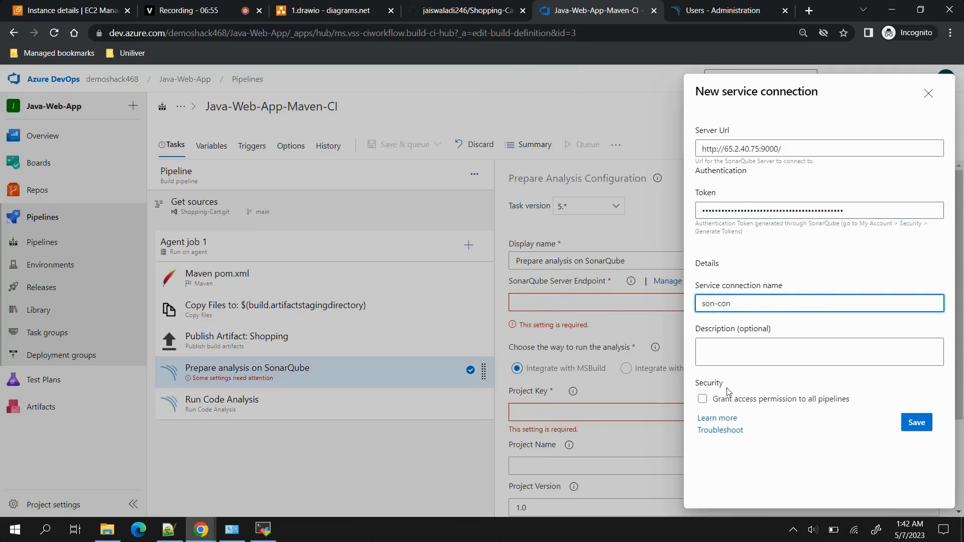
click(703, 399)
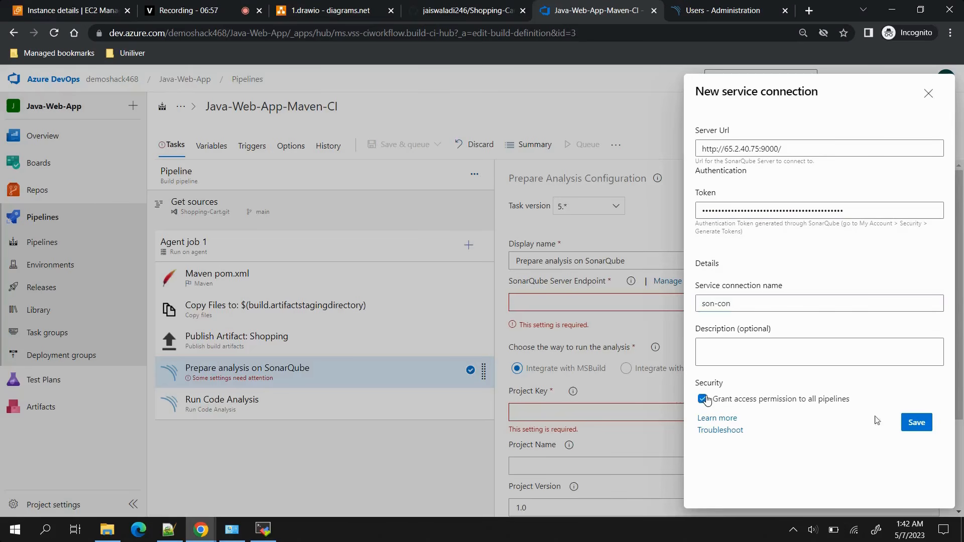
click(917, 423)
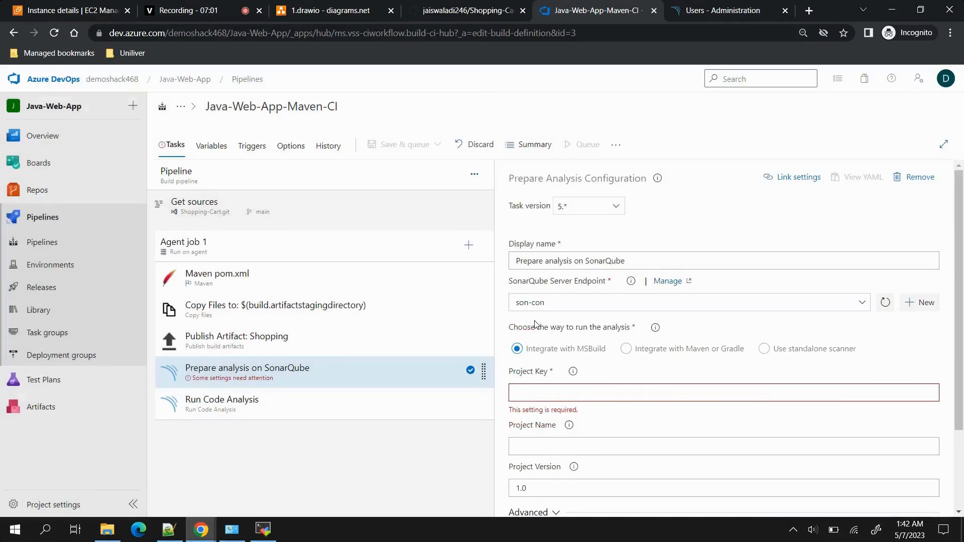
Set the SonarQube analysis to use the standalone scanner with manually provided configuration.
click(765, 350)
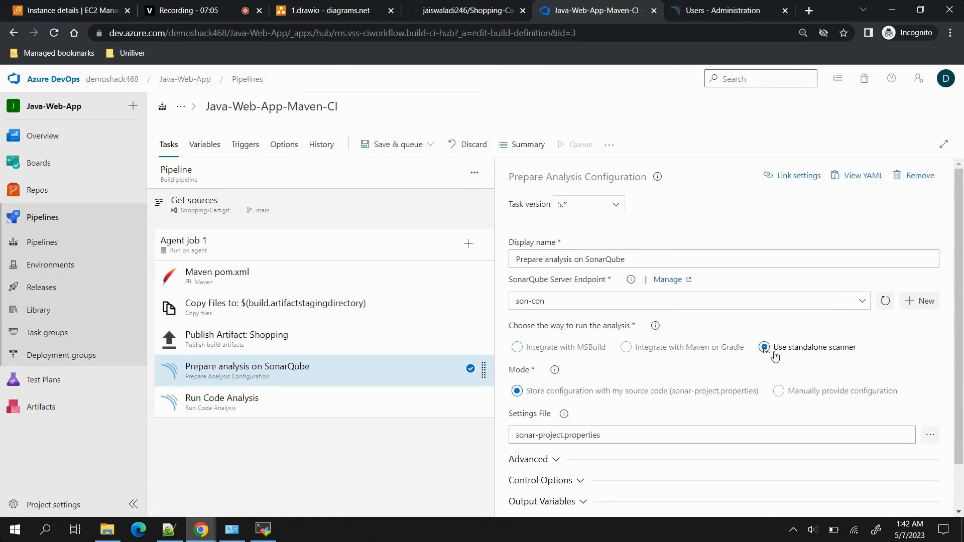
scroll(819, 360, down, 1)
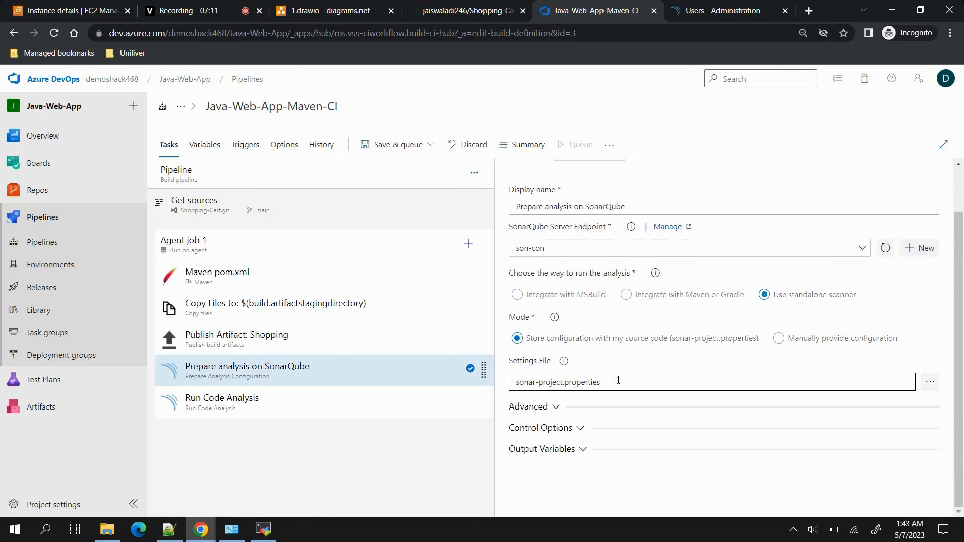
click(778, 339)
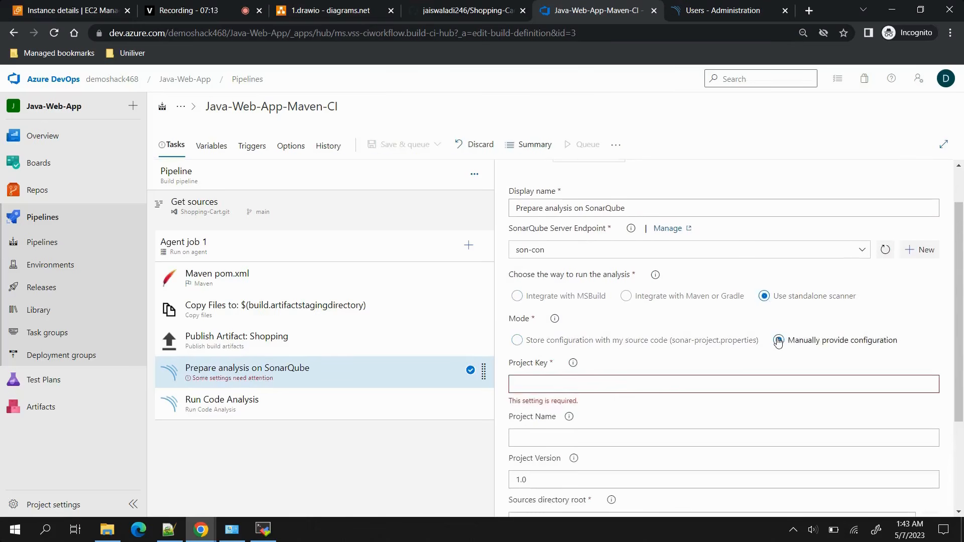
Set both the project key and the project name of the SonarQube analysis to shopping-cart.
scroll(778, 341, down, 3)
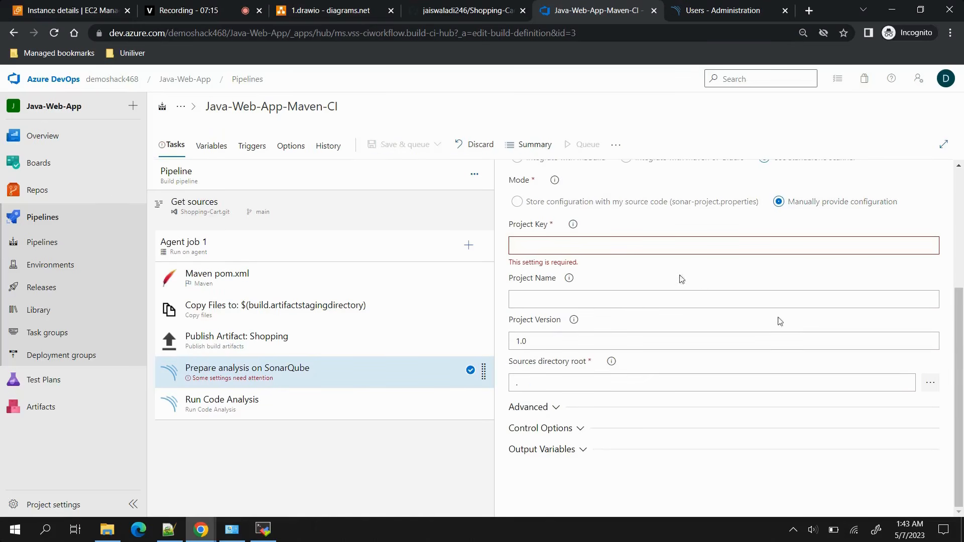
click(608, 247)
text(shopping-cart)
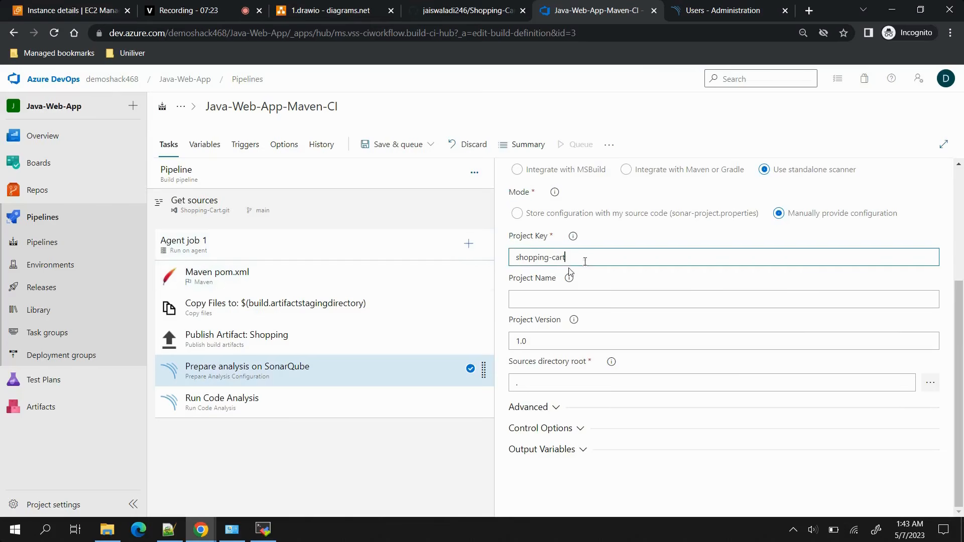
key(ctrl+a)
key(ctrl+c)
click(571, 299)
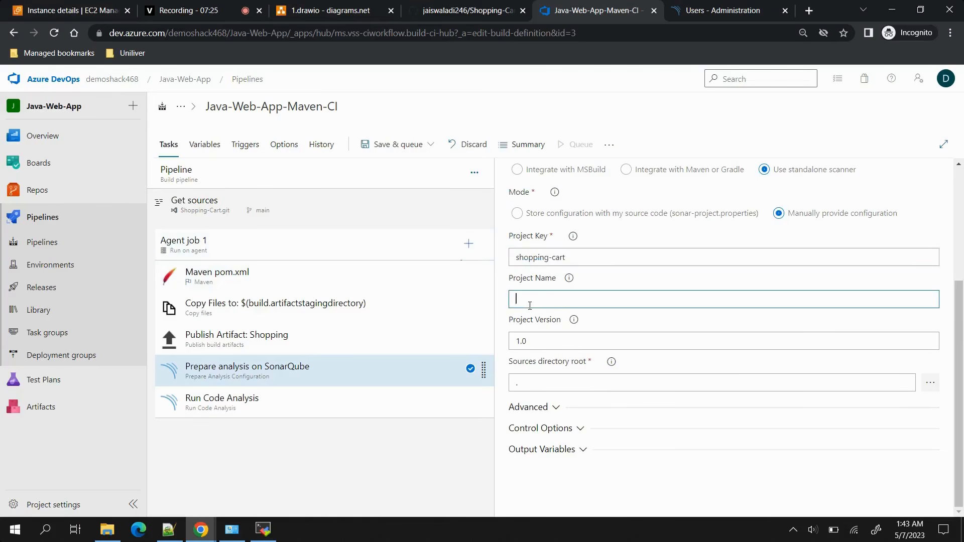
key(ctrl+v)
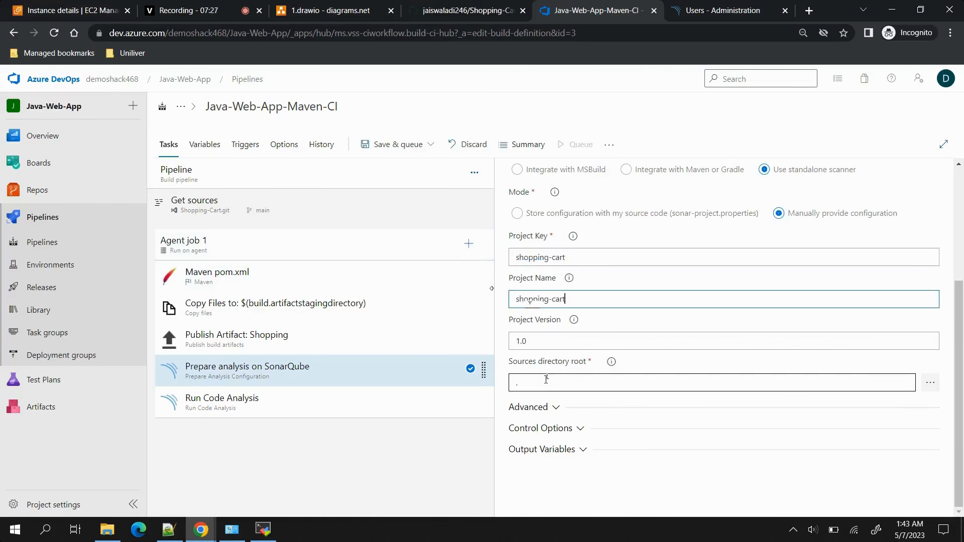
Replace the Prepare analysis task's additional properties under the advanced settings with sonar.java.binaries=.
click(555, 408)
scroll(555, 408, down, 2)
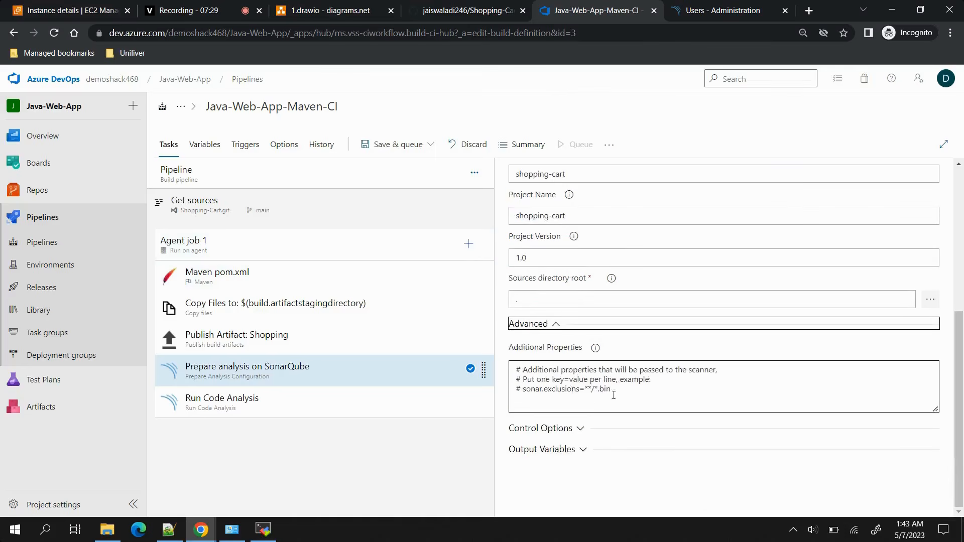
drag(624, 393, 516, 367)
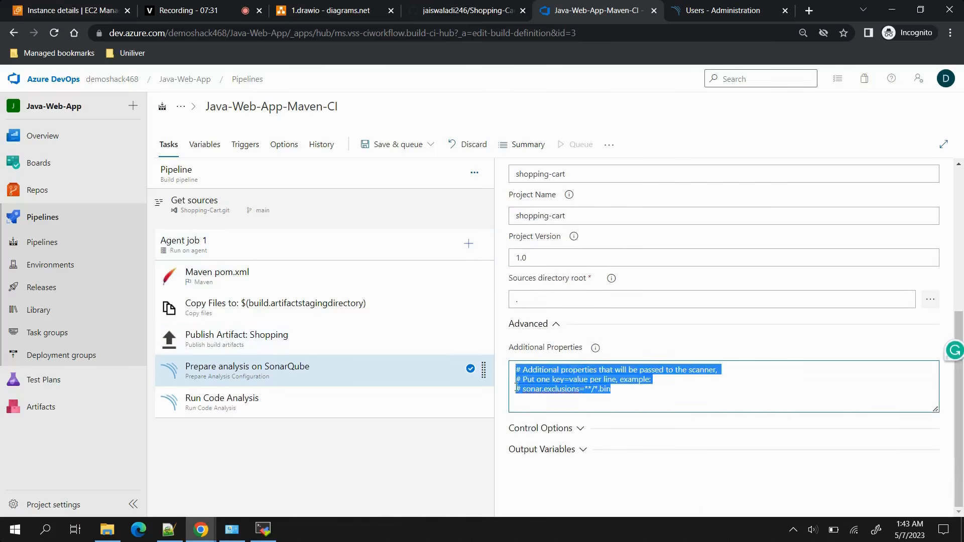
click(528, 397)
drag(627, 390, 487, 355)
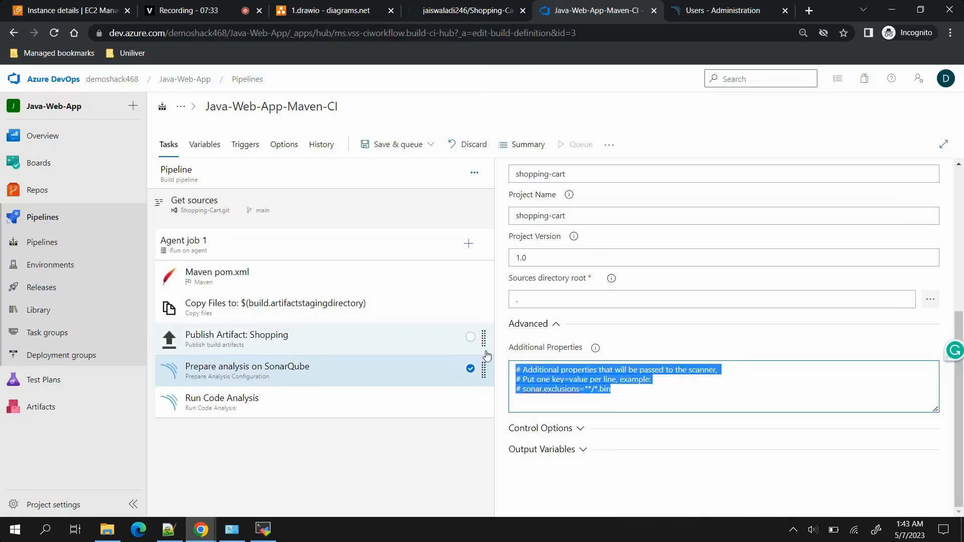
key(BackSpace)
text(sona)
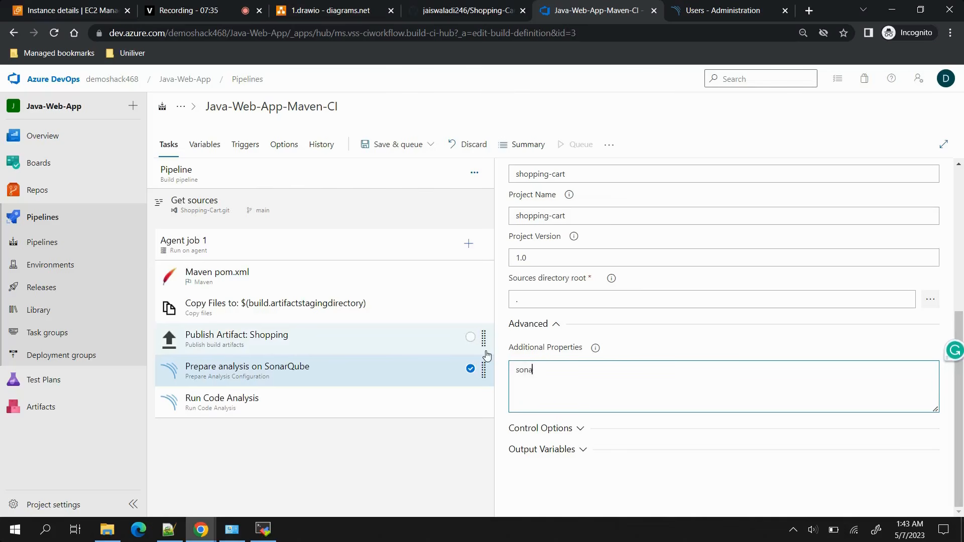
text(r.java.binaries=.)
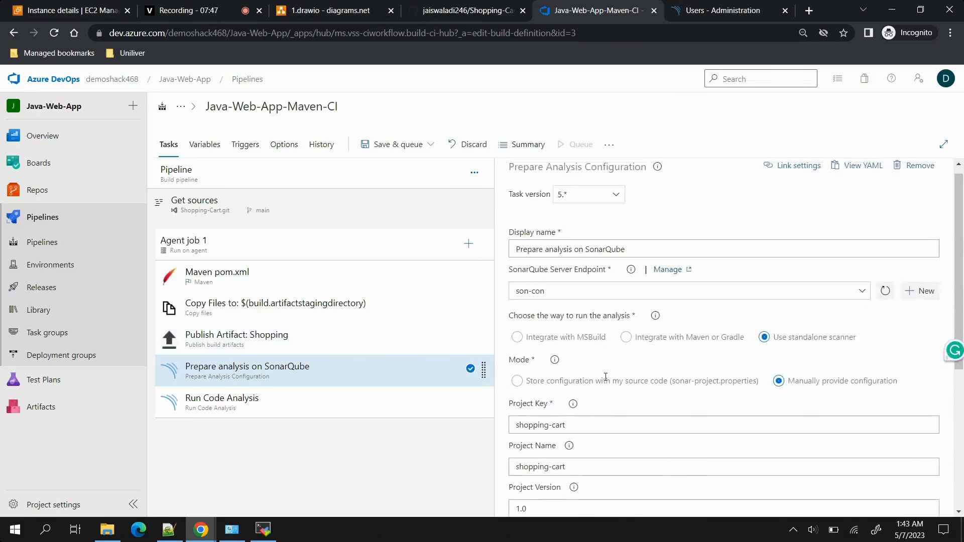
Check the Run Code Analysis task, save and queue the pipeline on the Aditya agent pool, and open the Agent job 1 log.
click(280, 409)
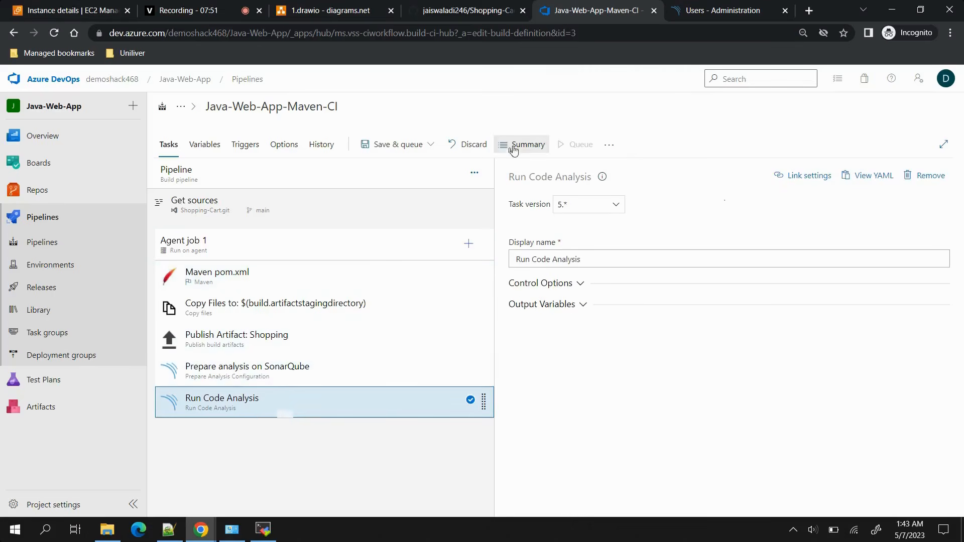
click(405, 146)
click(408, 167)
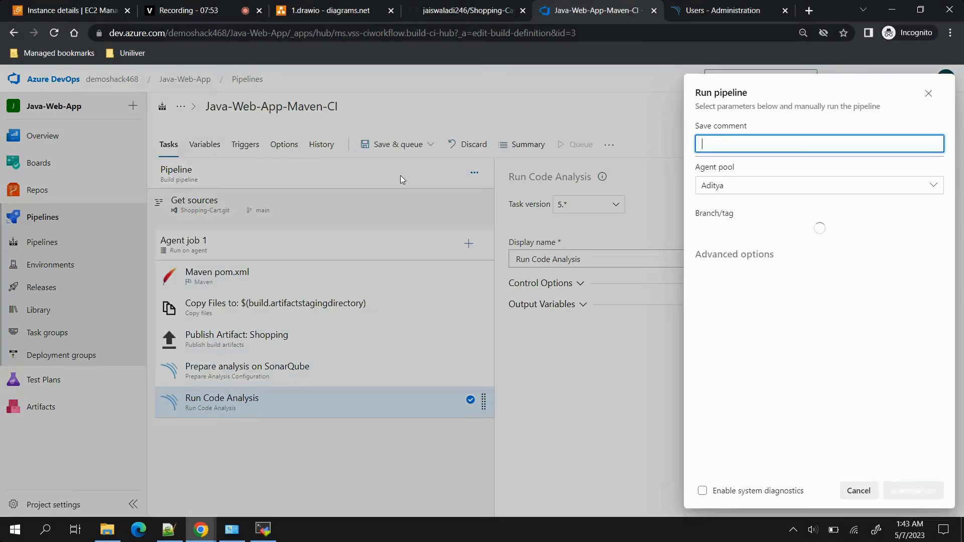
click(919, 489)
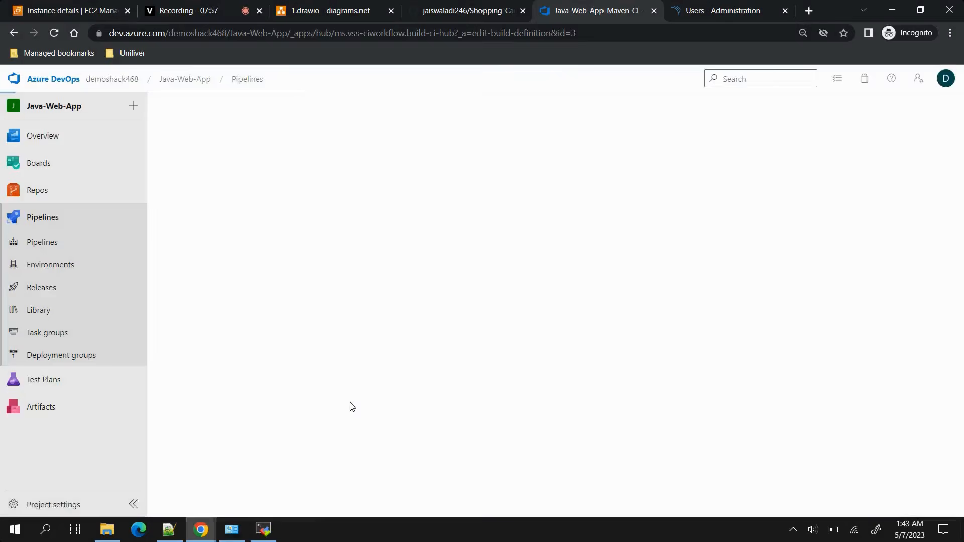
click(450, 343)
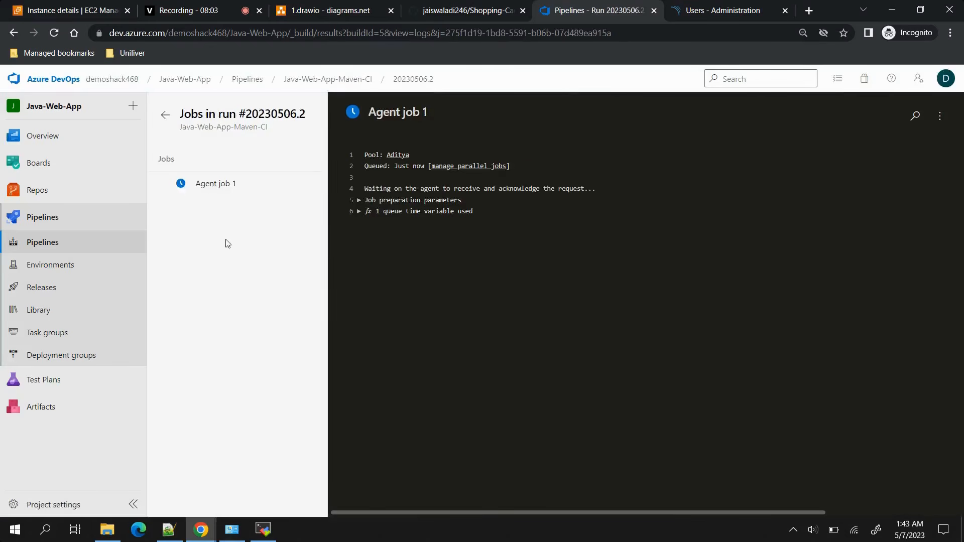
Check the self-hosted agent's run.sh output in the MobaXterm terminal session for the job's status, and return to the pipeline run.
click(263, 529)
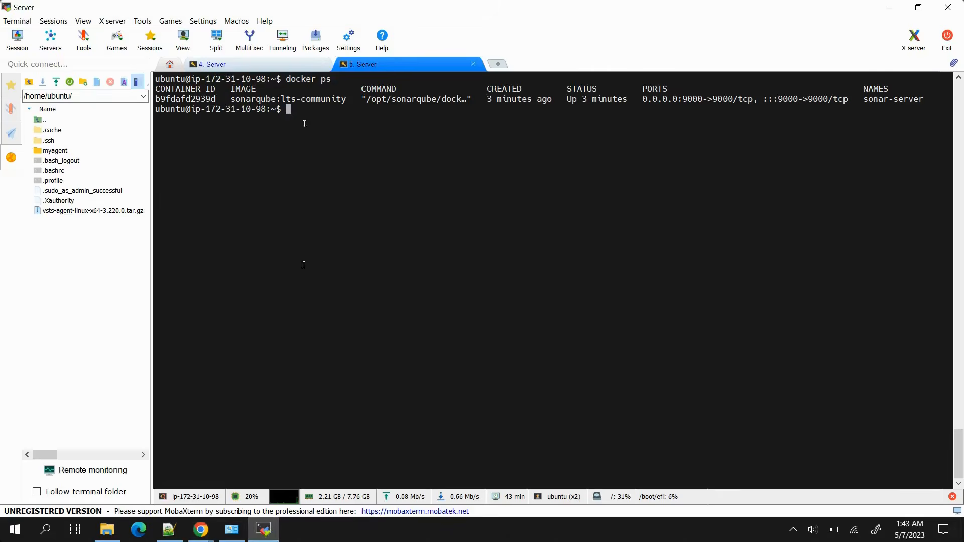
click(258, 68)
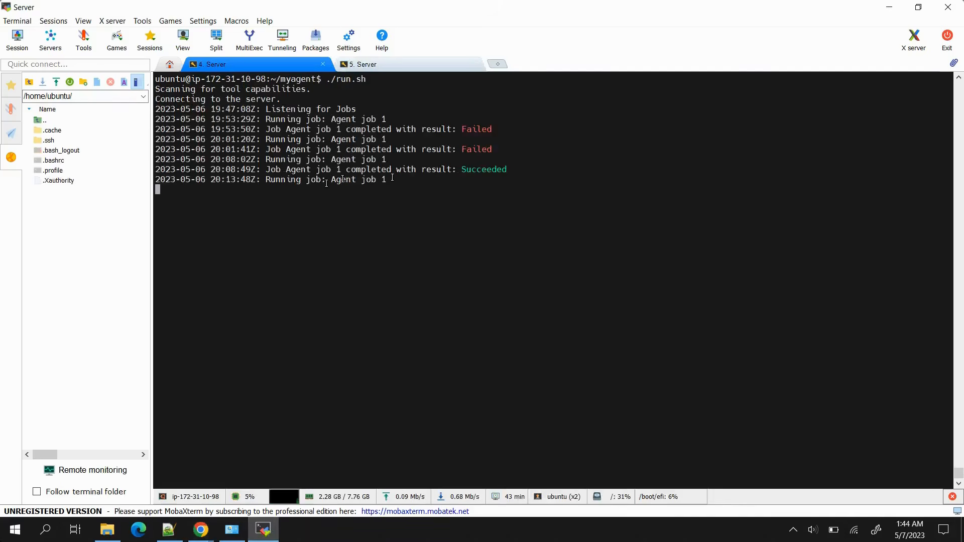
click(887, 8)
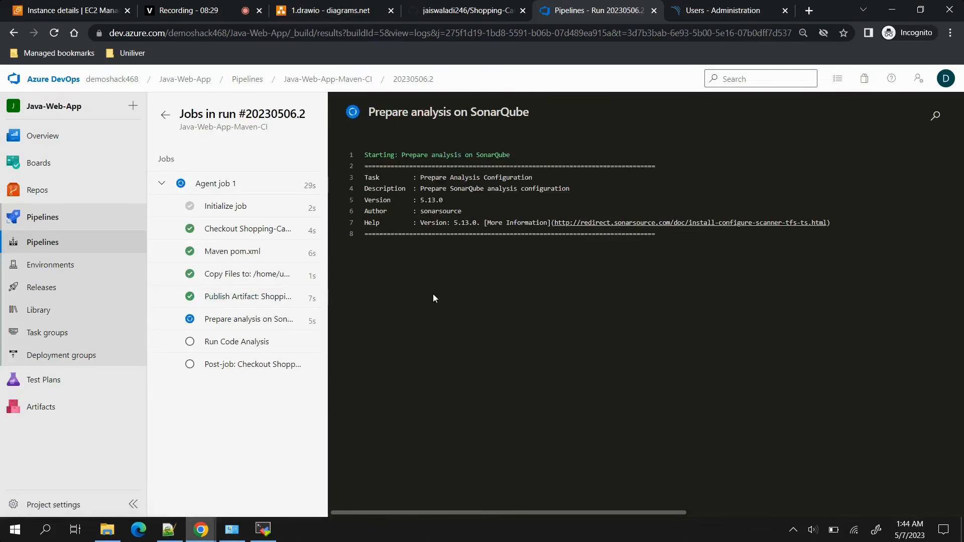
Examine the logs of the Prepare analysis on SonarQube and Run Code Analysis tasks through to the end.
click(236, 321)
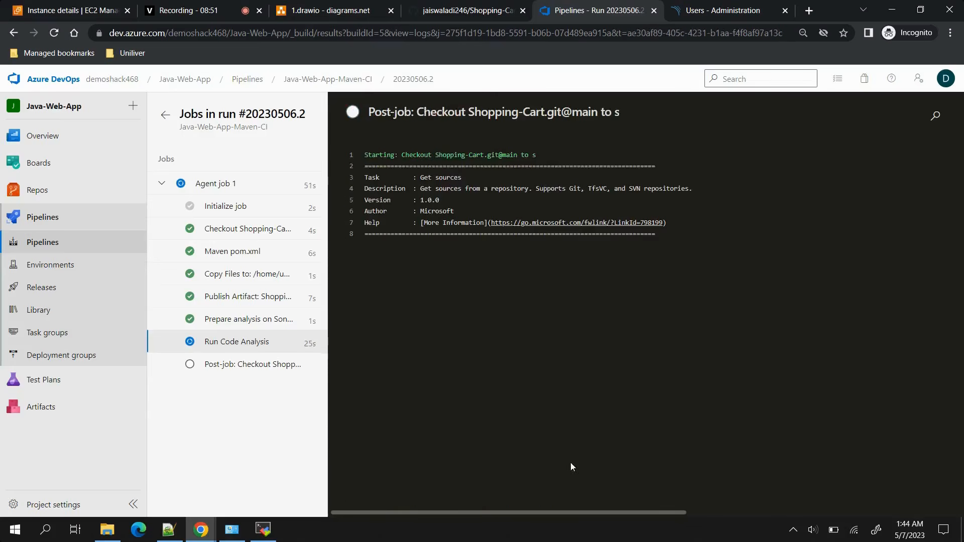
click(238, 347)
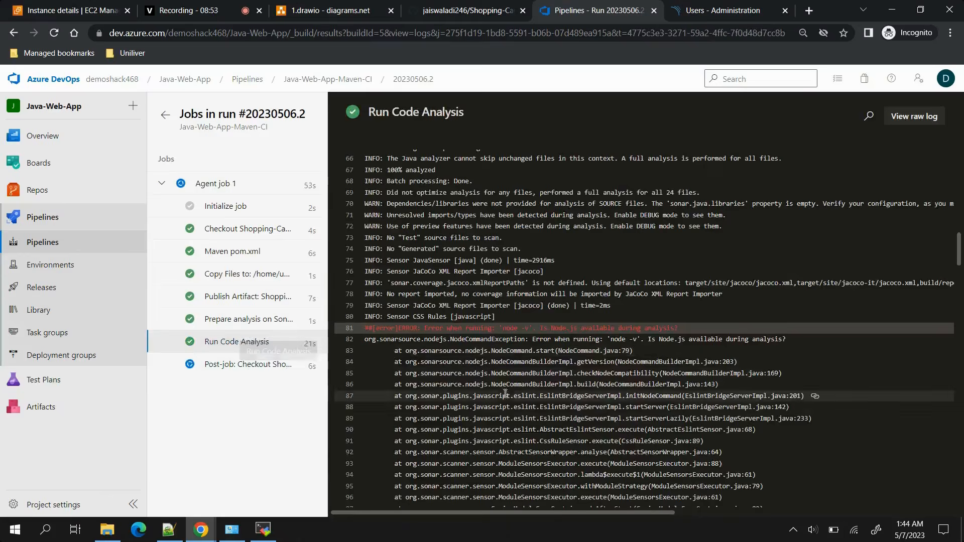
scroll(513, 401, down, 15)
scroll(513, 401, down, 20)
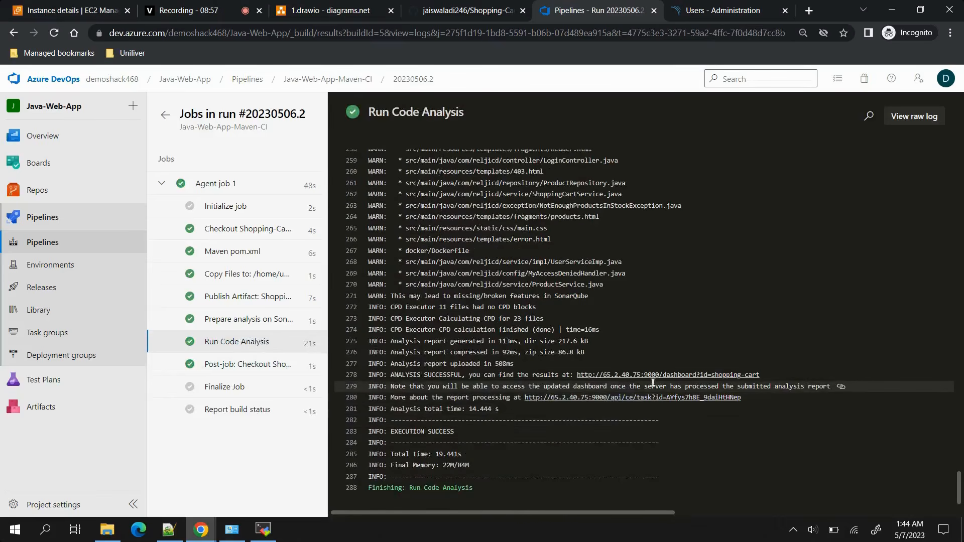
Switch to SonarQube, close the token dialog and view the shopping-cart project's analysis results in the projects overview.
click(705, 10)
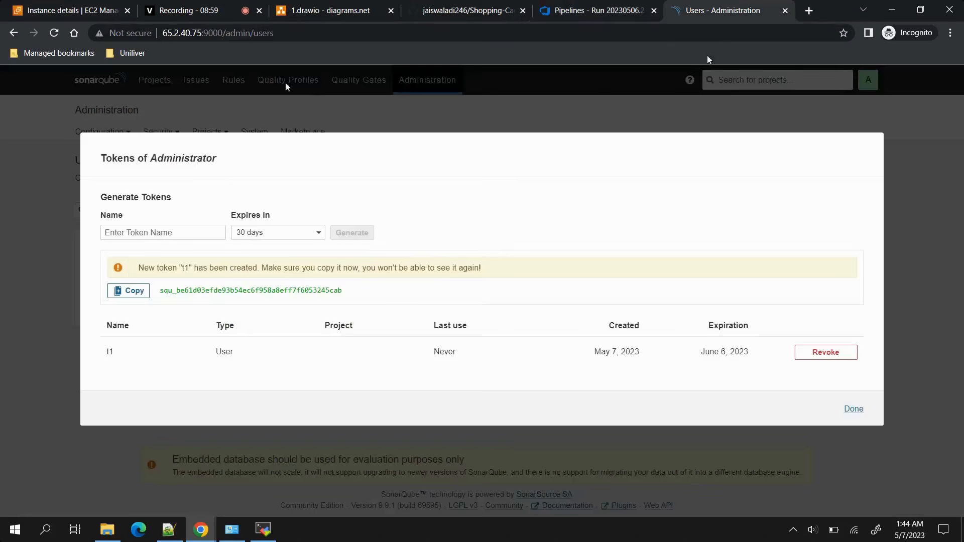
click(853, 410)
click(95, 83)
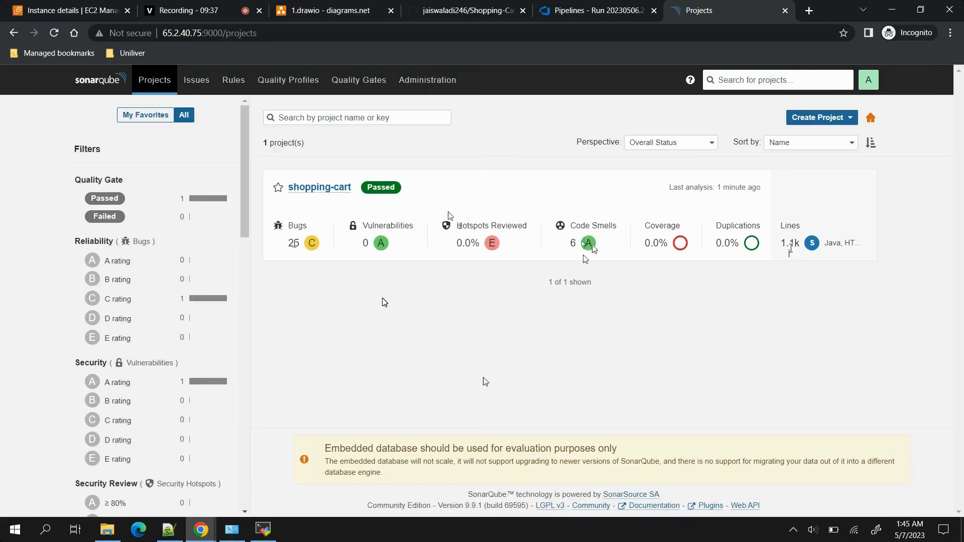
Return to Azure DevOps and open the Java-Web-App-Maven-CI pipeline from the recently run pipelines.
key(ctrl+shift+Tab)
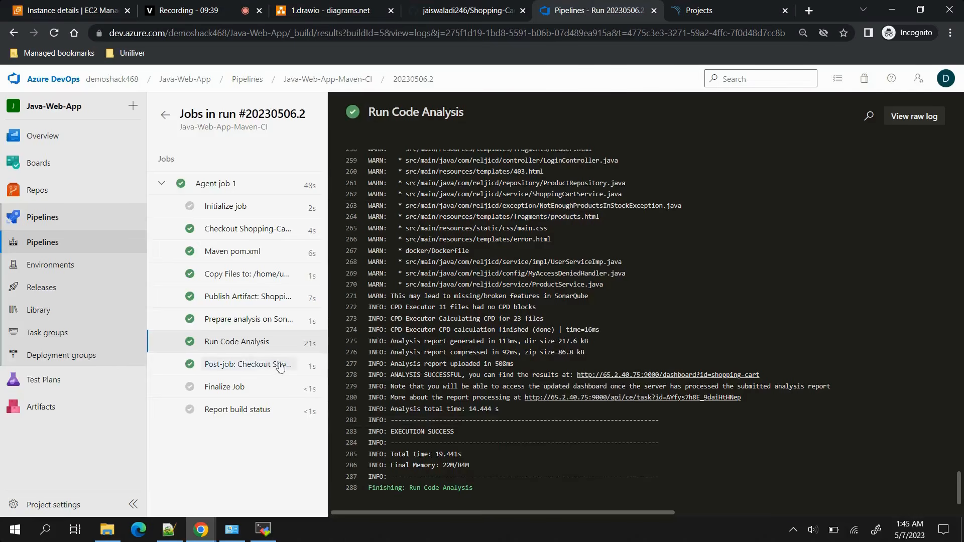
click(45, 218)
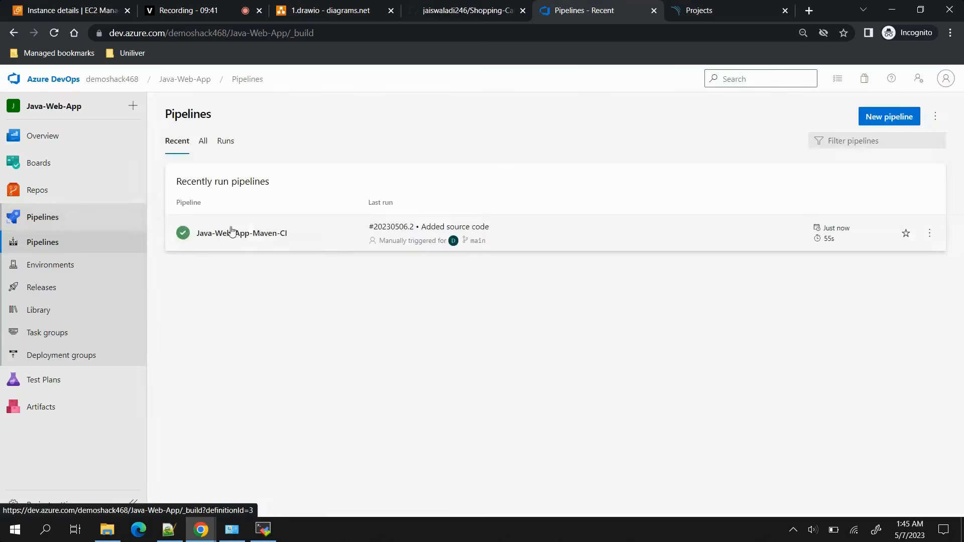
click(576, 245)
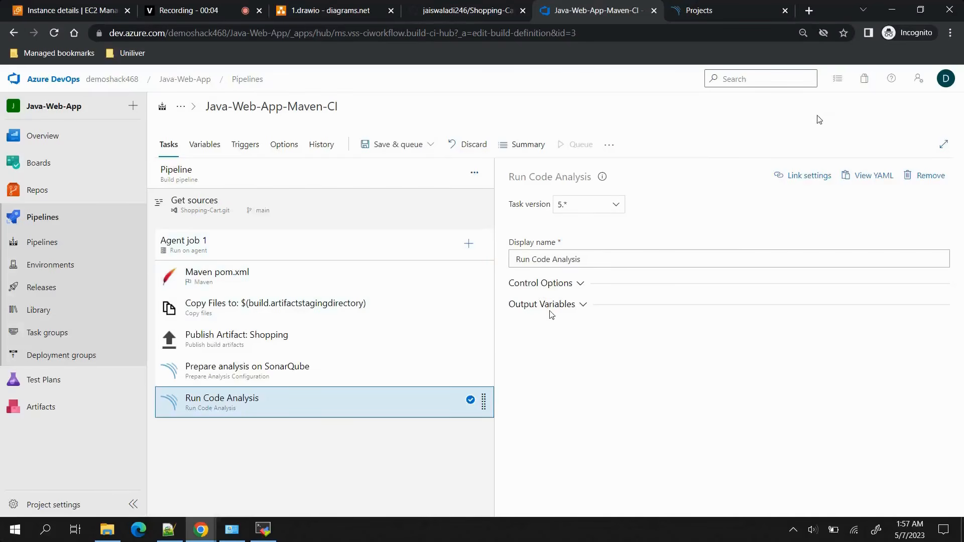
right_click(858, 87)
key(Escape)
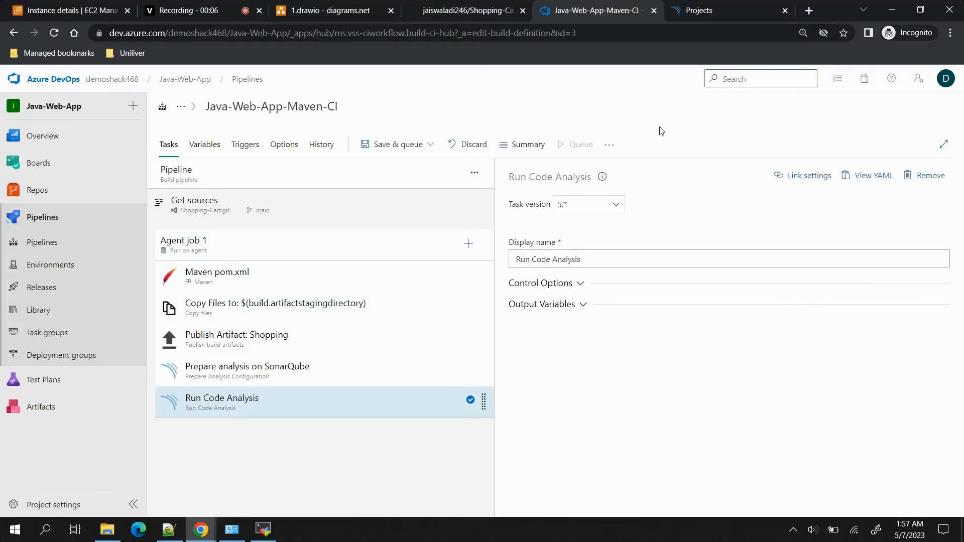
click(866, 82)
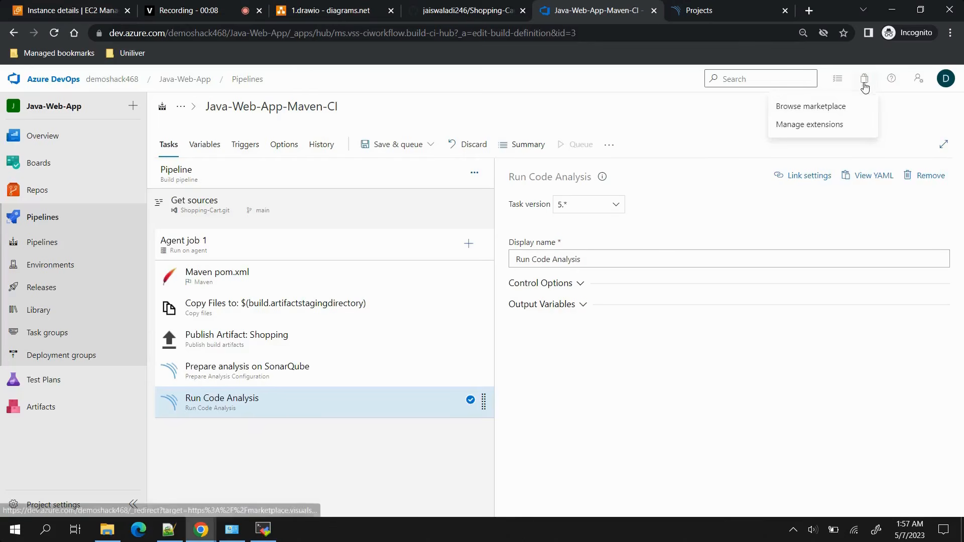
click(813, 108)
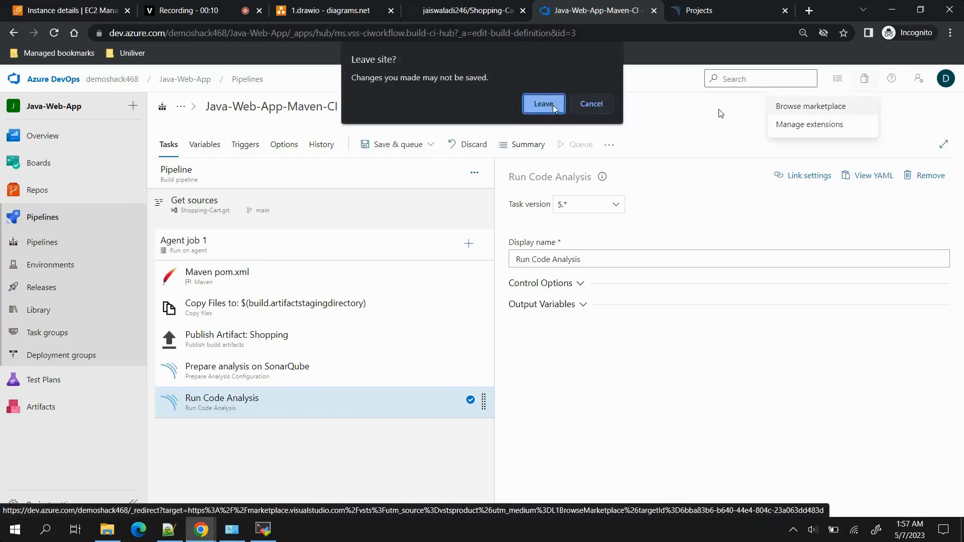
click(599, 104)
Duplicate the pipeline editor's browser tab and browse to the Azure DevOps extension marketplace in the copy.
right_click(608, 13)
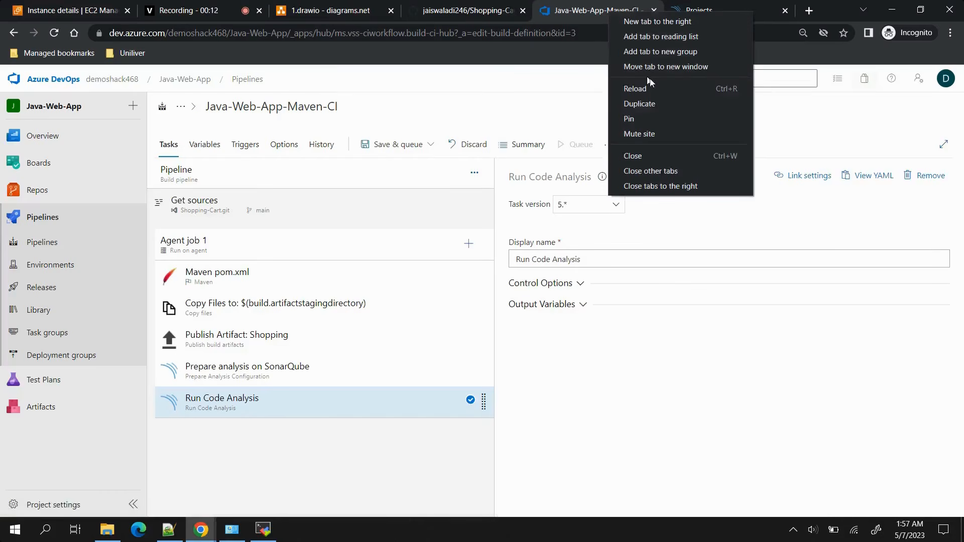
key(Escape)
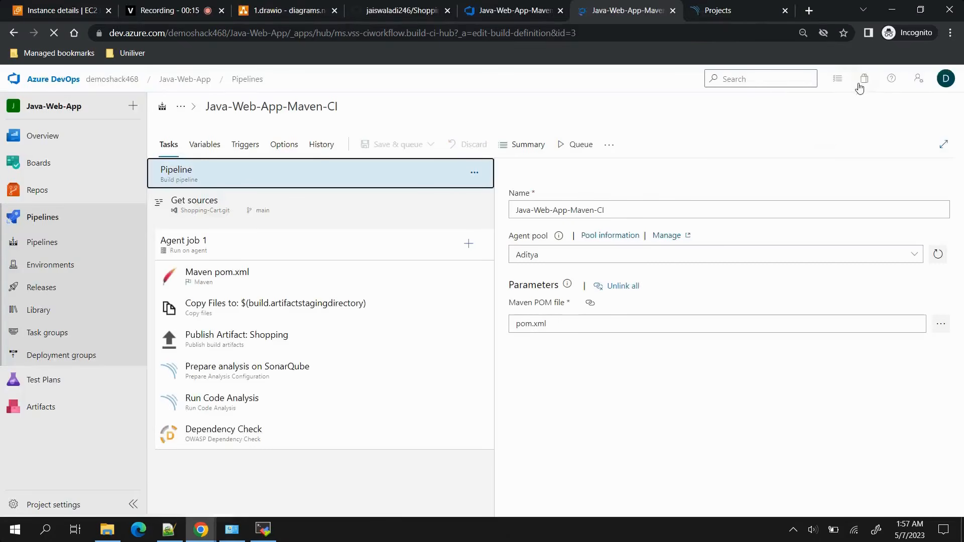
click(862, 82)
click(819, 107)
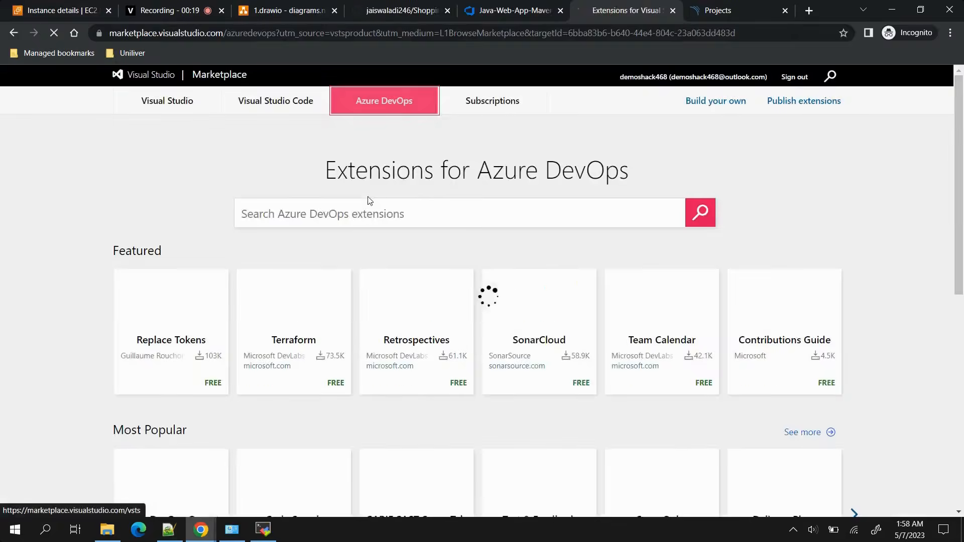
Search the marketplace for owasp and open the OWASP Dependency Check extension's page.
click(354, 209)
text(o)
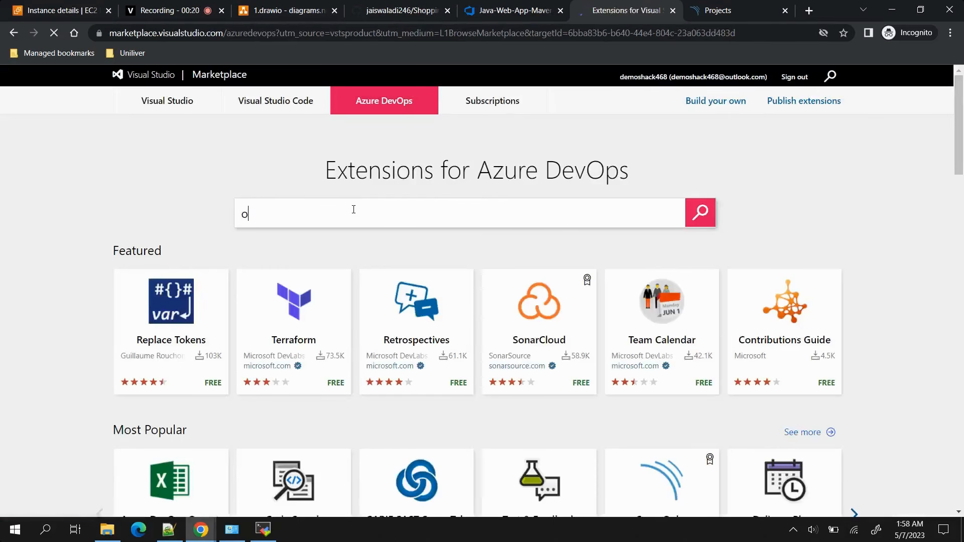
text(wasp)
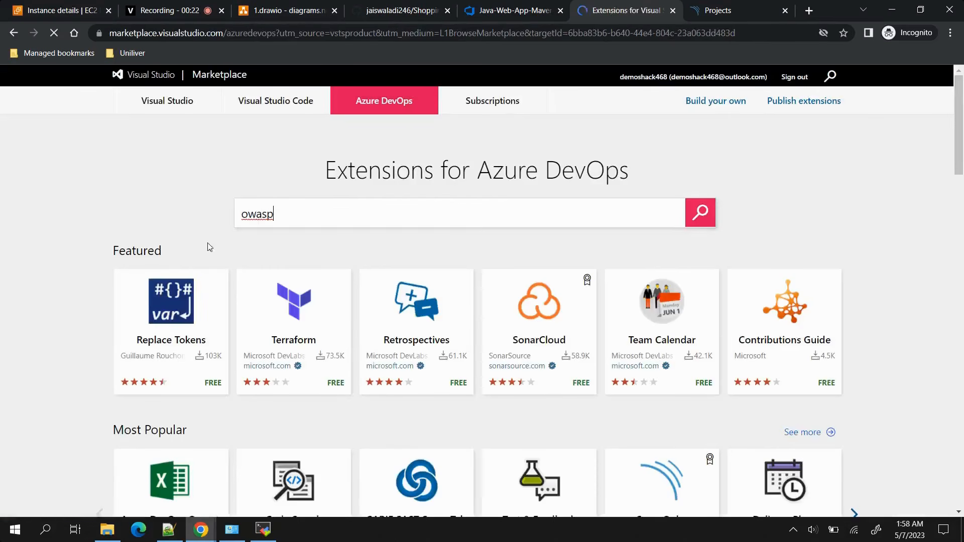
click(696, 215)
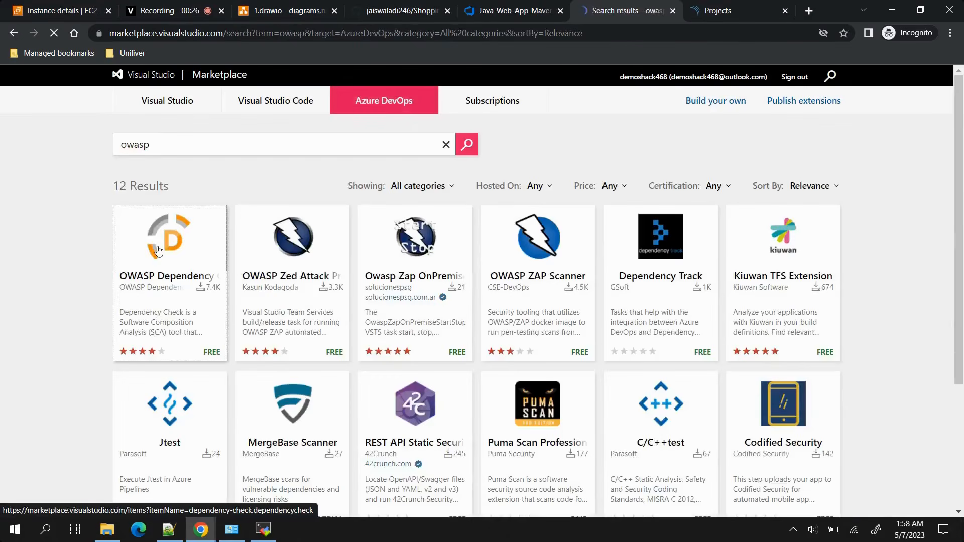
click(159, 251)
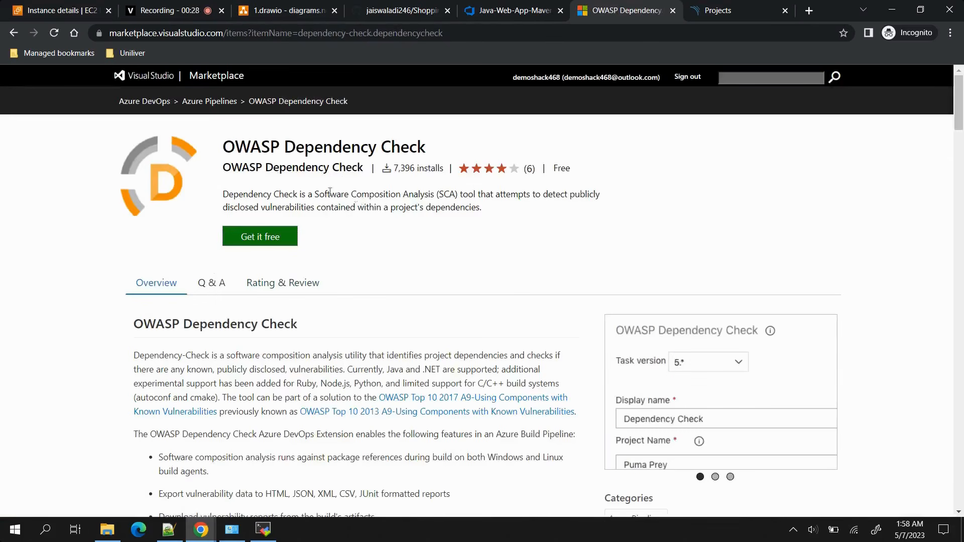
click(283, 239)
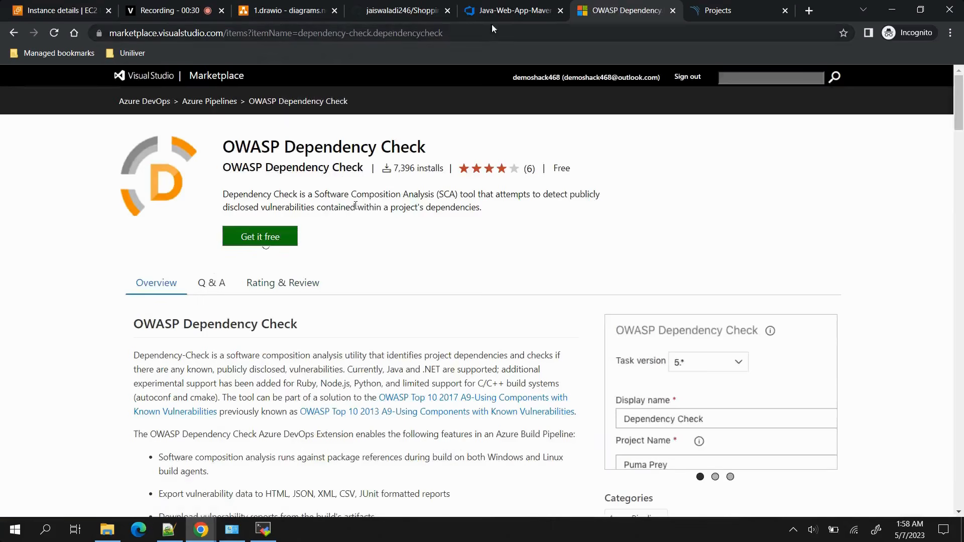
Return to the pipeline editor and add the OWASP Dependency Check task to Agent job 1, searching the tasks for owasp.
click(504, 11)
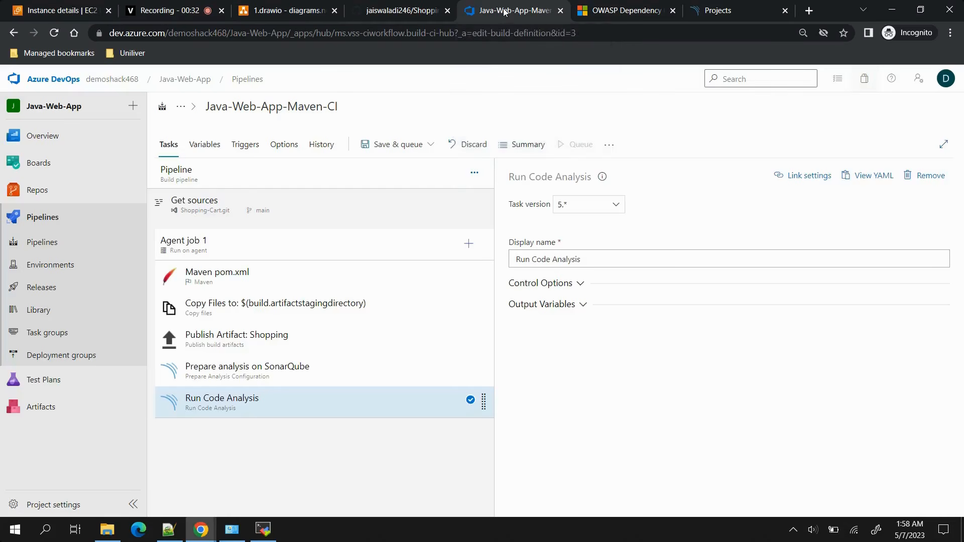
click(469, 243)
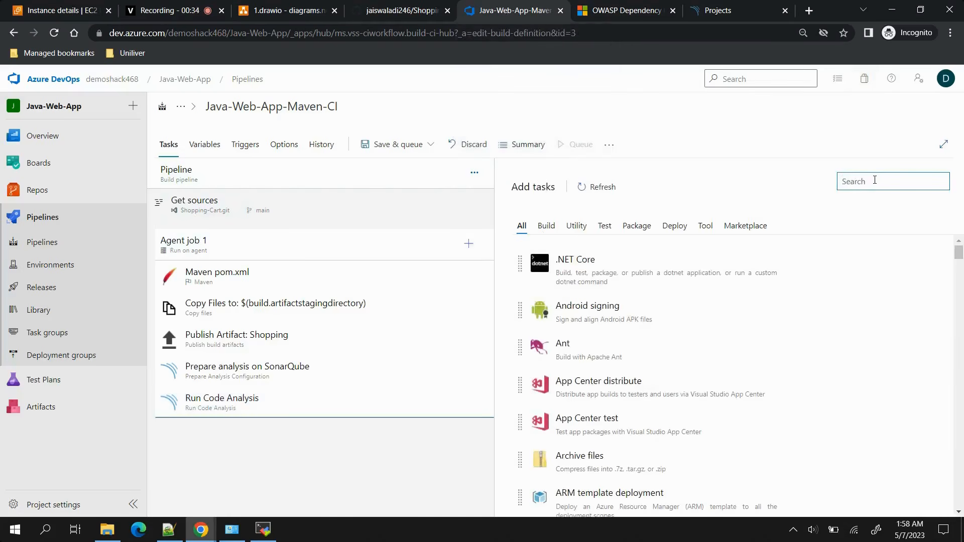
text(owasp)
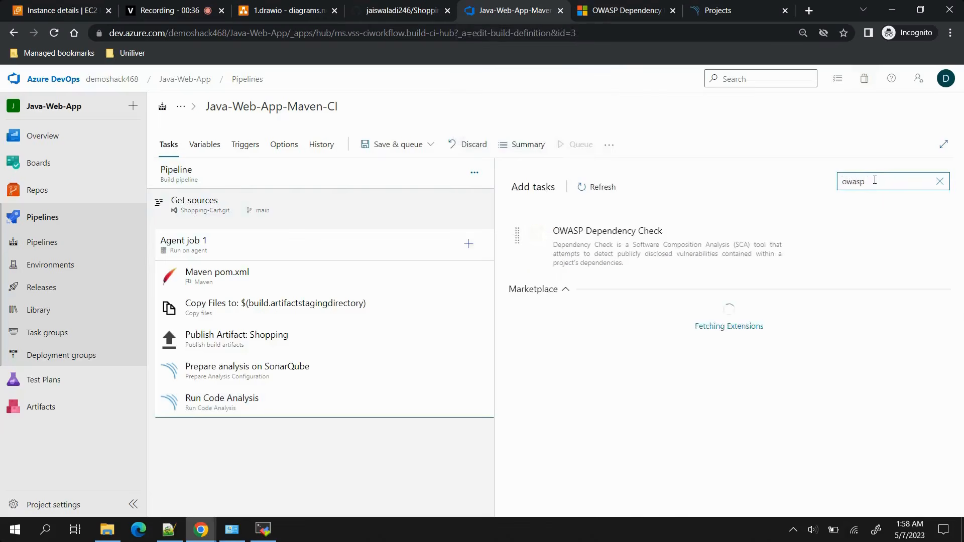
click(910, 234)
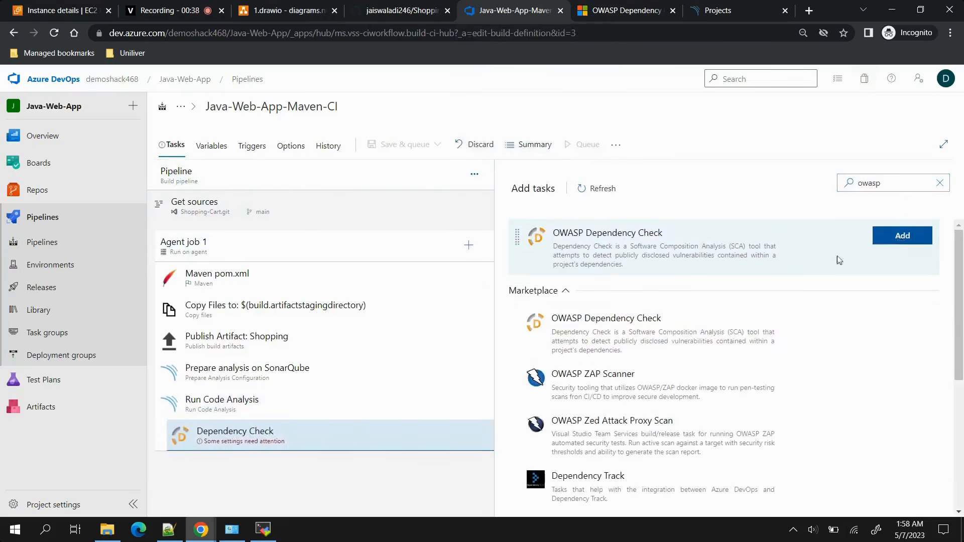
Set the Dependency Check task's project name to ShoppingCart and its scan path to a single dot (.).
click(346, 431)
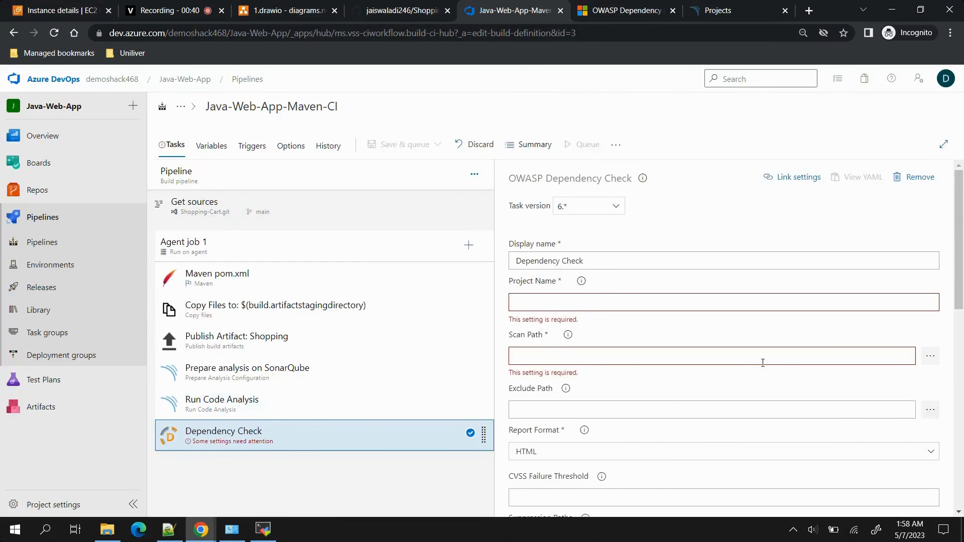
scroll(586, 270, down, 1)
click(558, 244)
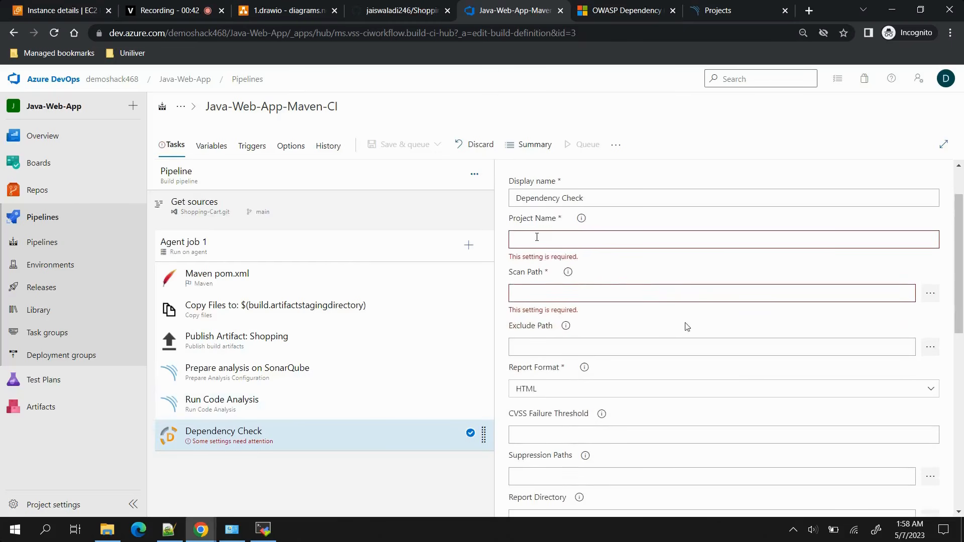
text(ShoppingCart)
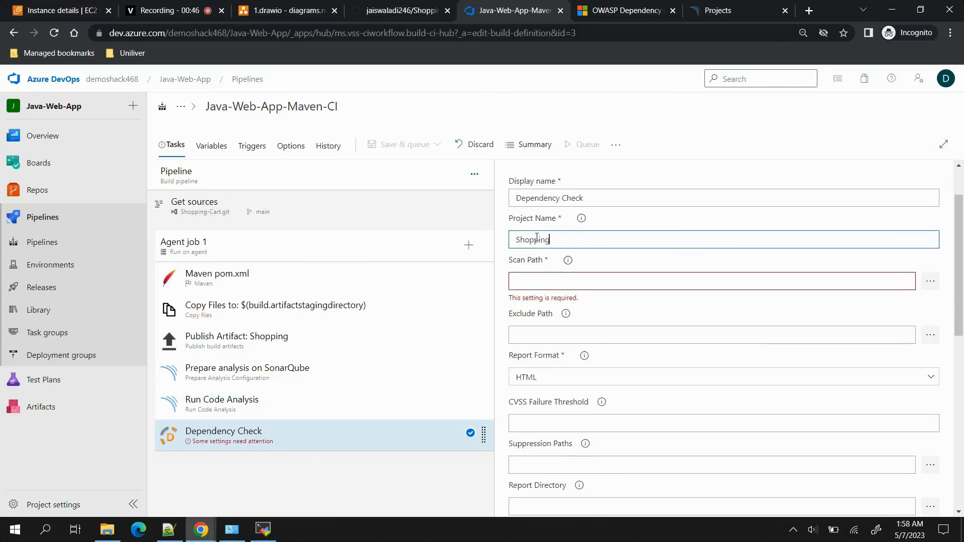
click(522, 280)
text(.)
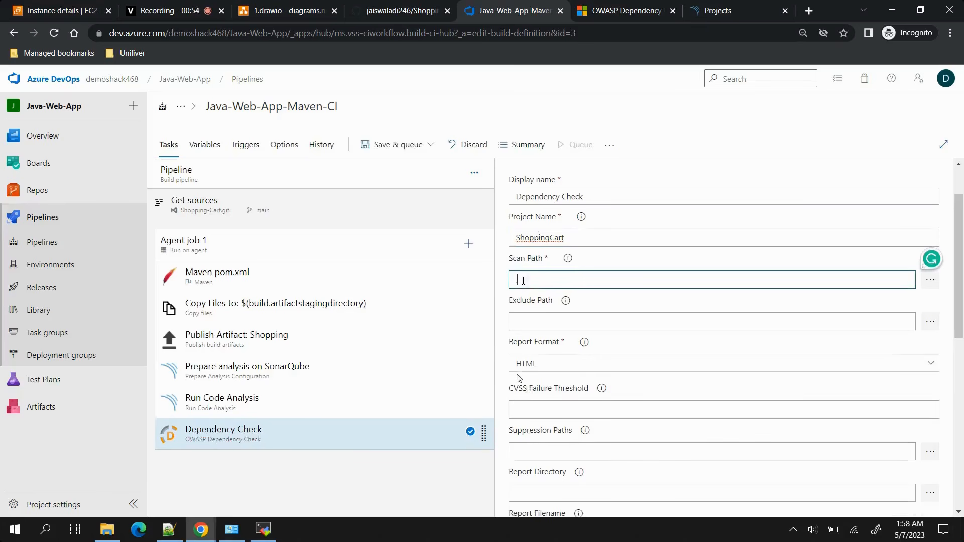
Save the Java-Web-App-Maven-CI pipeline with the Dependency Check task and run it with the preset run parameters.
scroll(531, 387, down, 2)
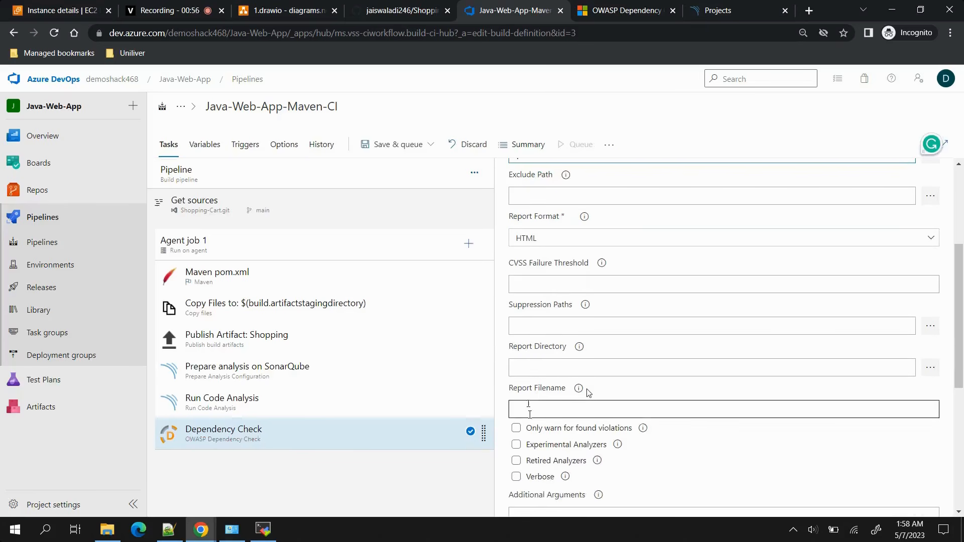
scroll(588, 393, down, 5)
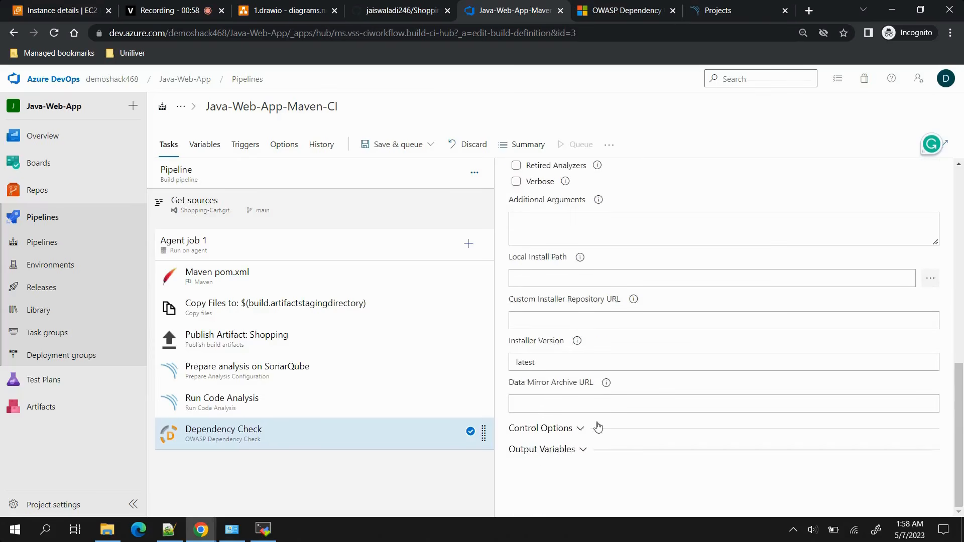
scroll(597, 428, up, 5)
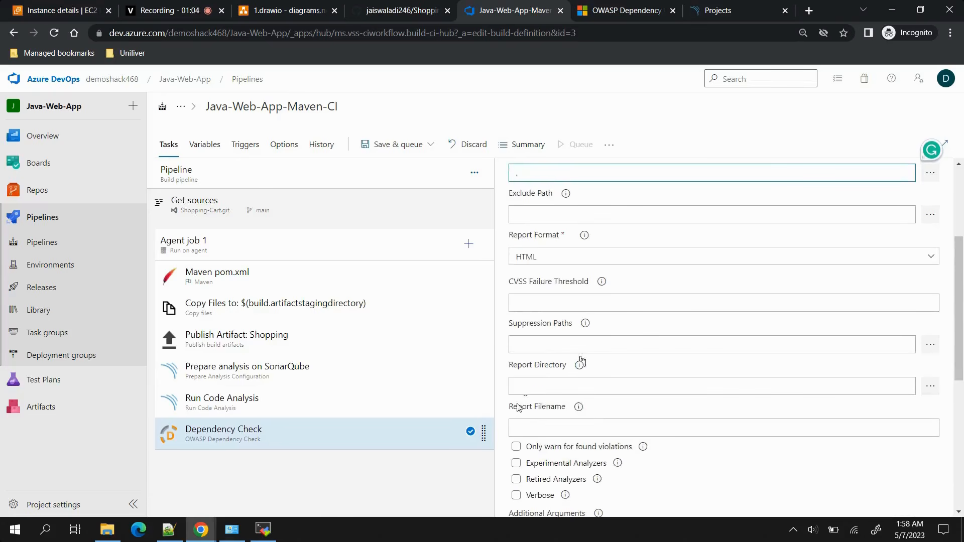
click(430, 144)
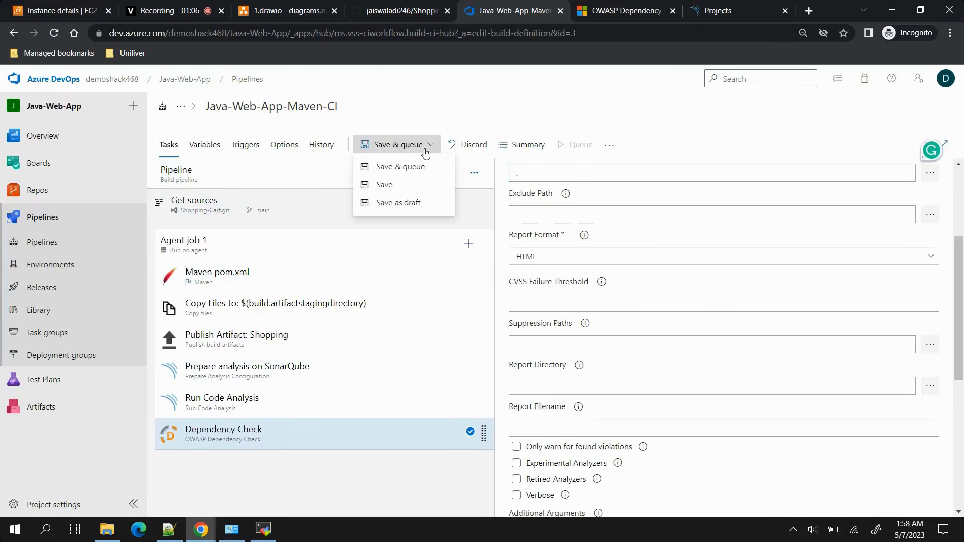
click(397, 166)
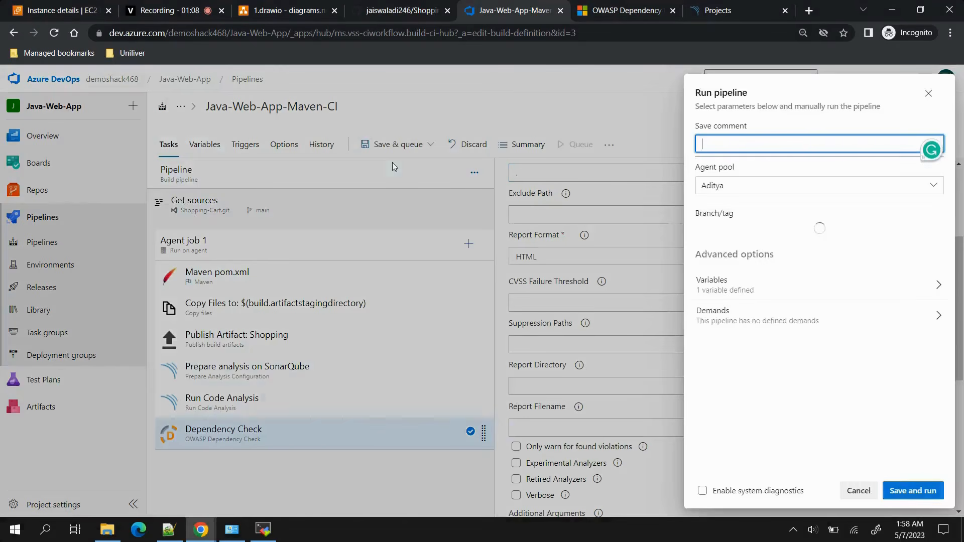
click(912, 491)
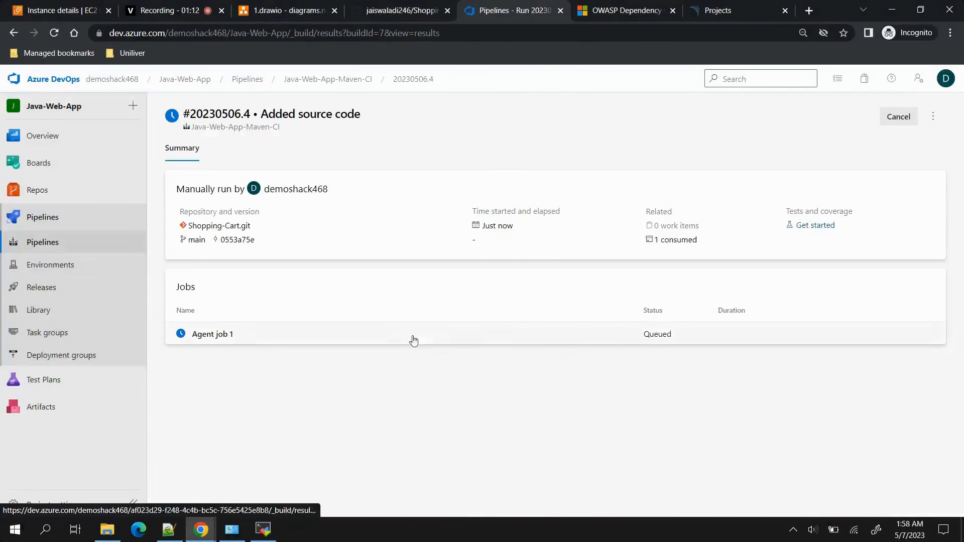
Open the Agent job 1 log, check the agent's terminal in MobaXterm, and return to the browser to follow the run.
click(469, 338)
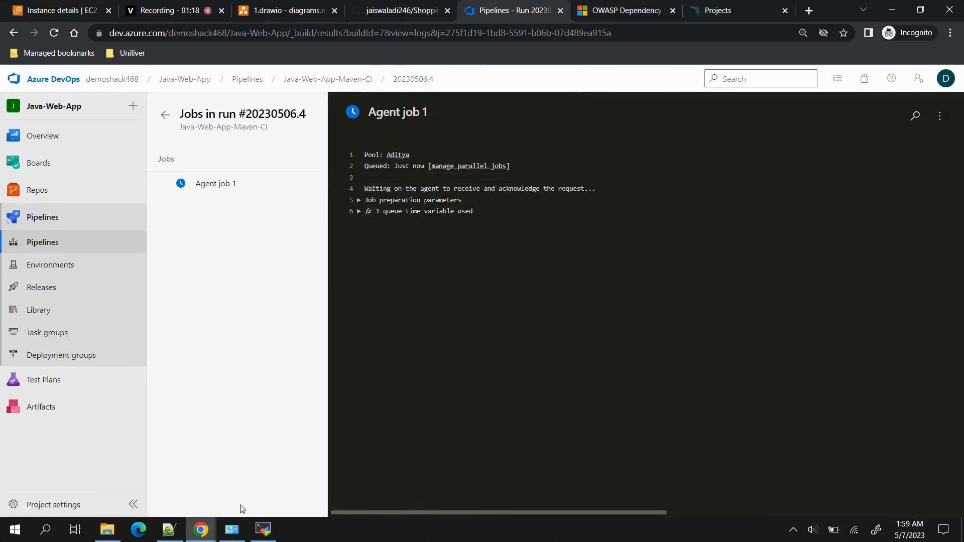
click(255, 534)
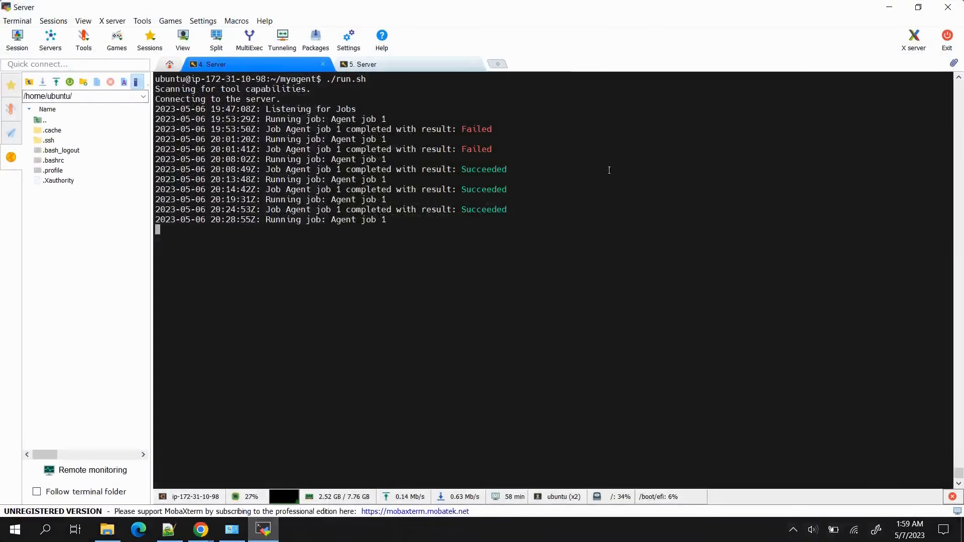
click(888, 7)
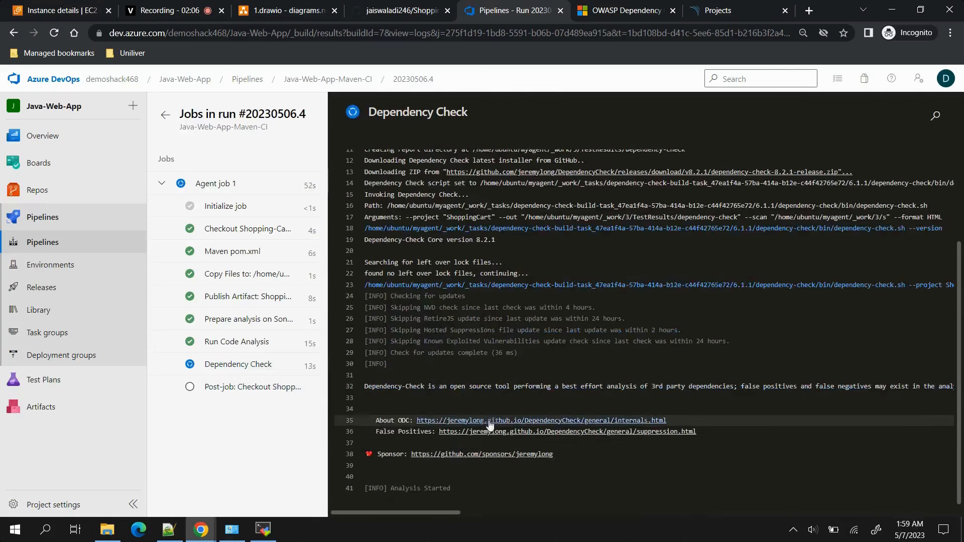
scroll(483, 410, up, 1)
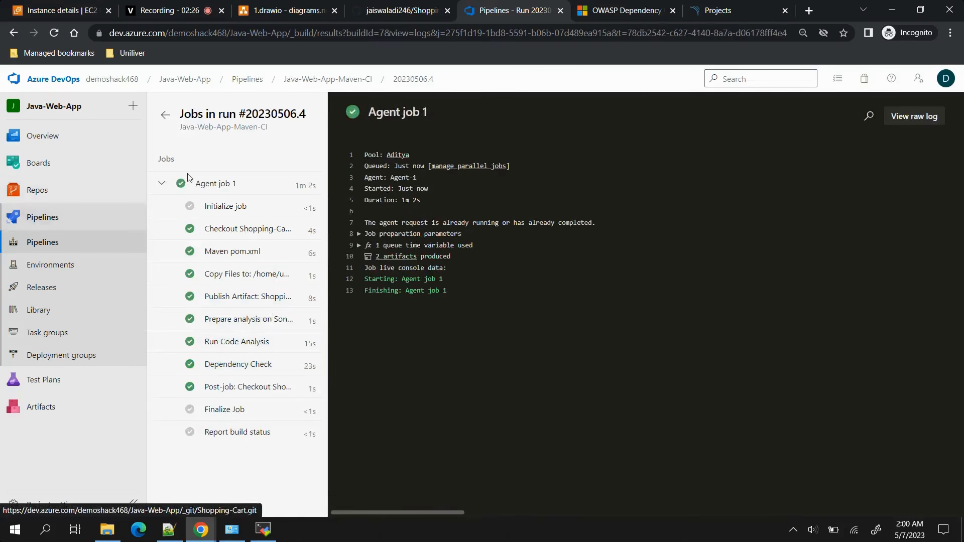
Leave the job log, go to the Java-Web-App-Maven-CI run list, and open the summary of run #20230506.4.
click(165, 115)
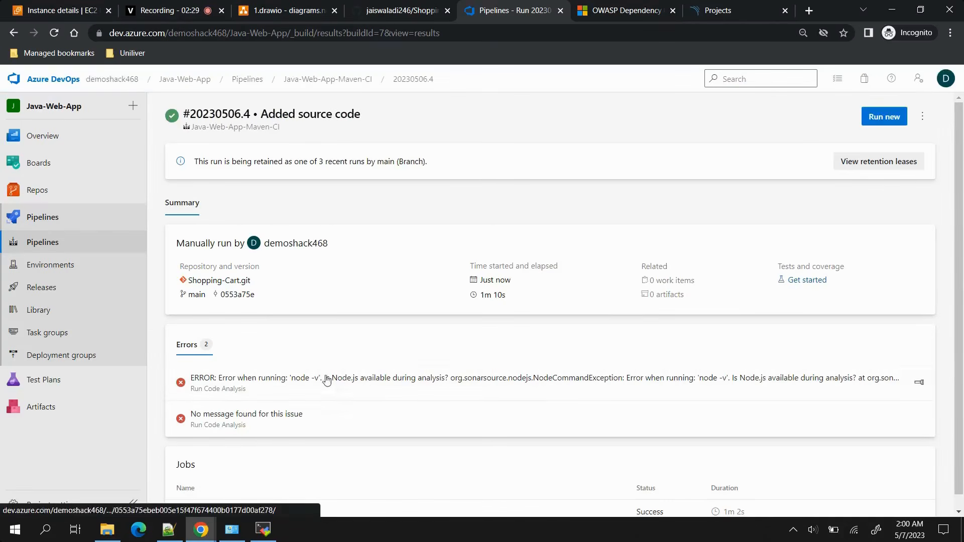
click(334, 79)
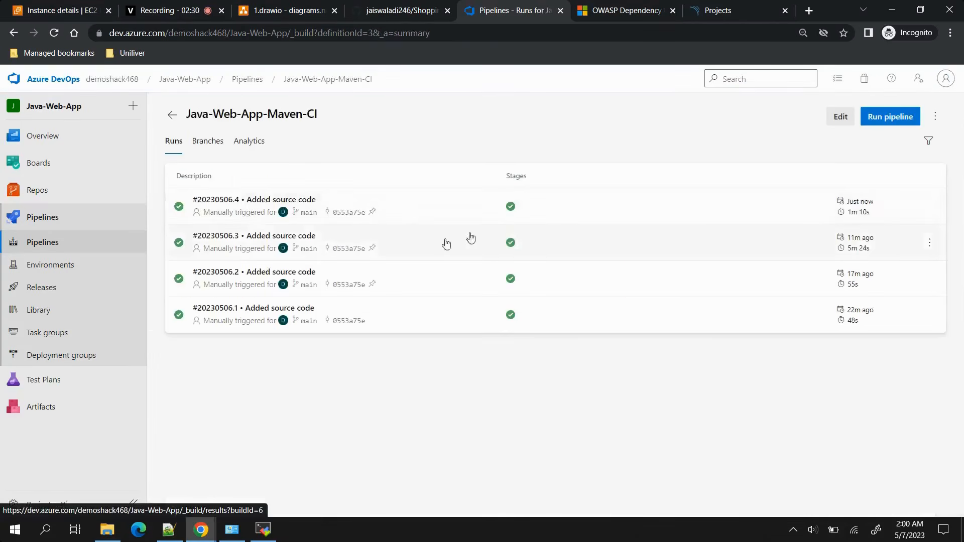
click(577, 218)
scroll(396, 337, down, 1)
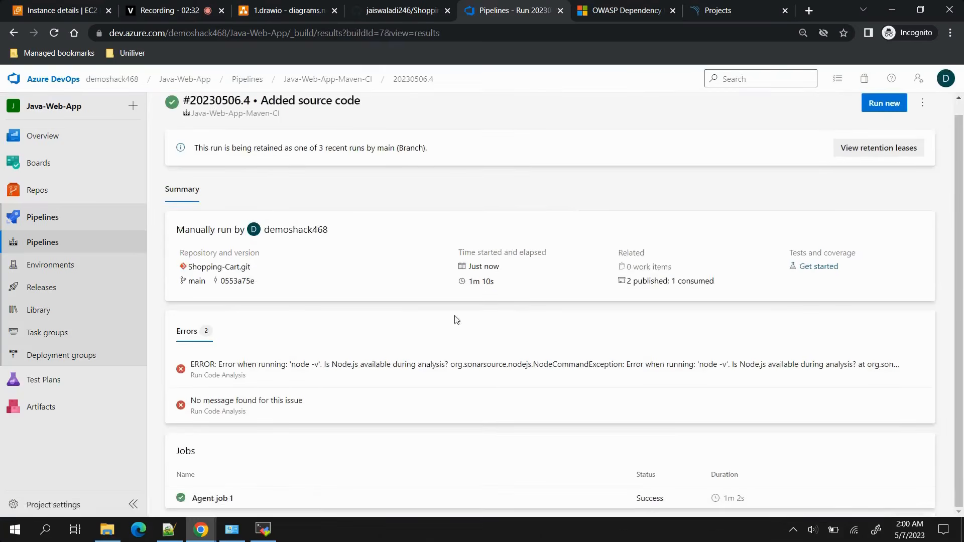
Download dependency-check-report.html from the run's published Dependency Check artifact and open the report.
click(652, 281)
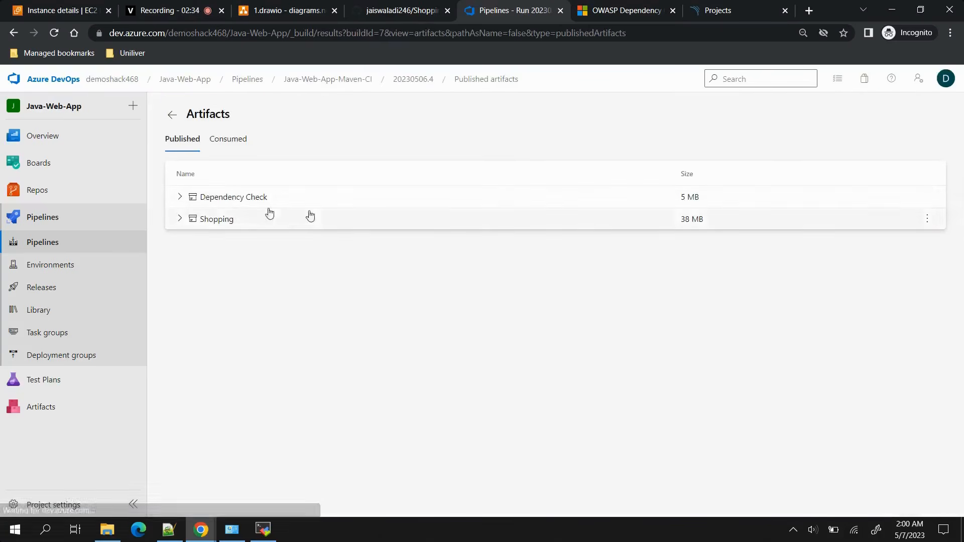
click(179, 197)
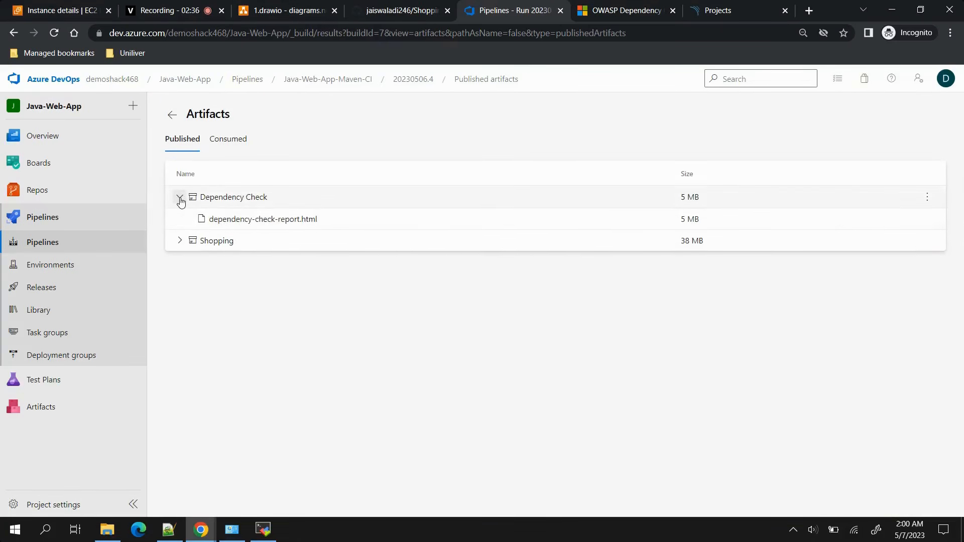
click(265, 221)
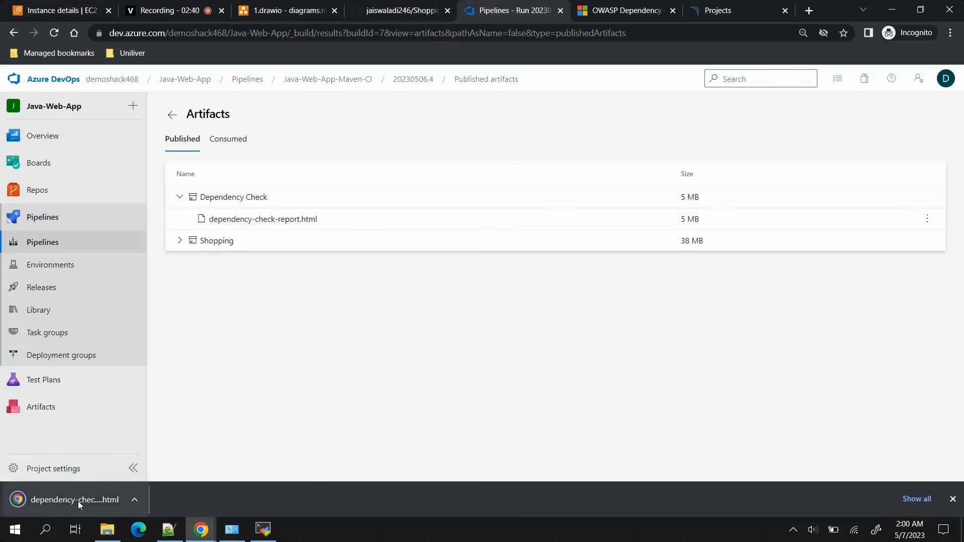
click(78, 501)
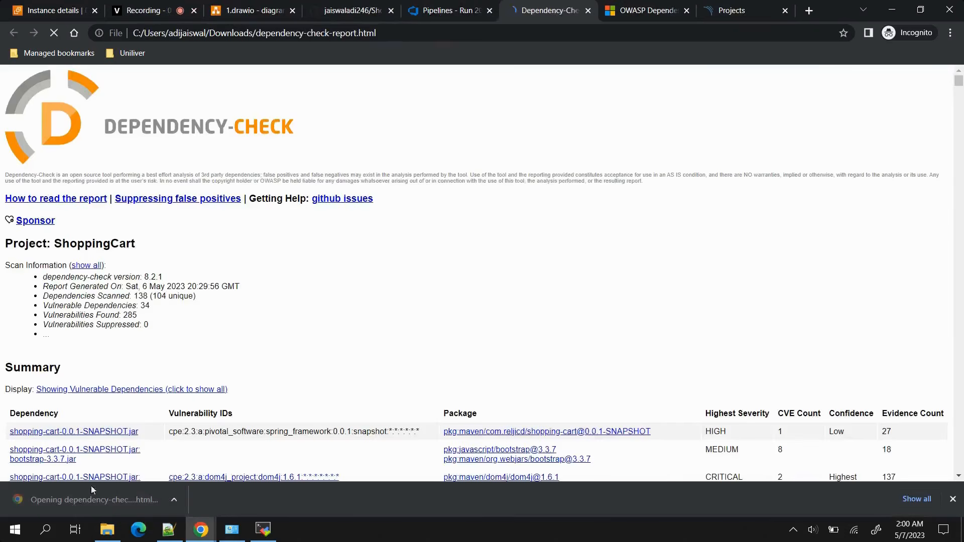
Review the dependency check report's summary table of vulnerable dependencies and the published vulnerability details.
scroll(301, 336, down, 5)
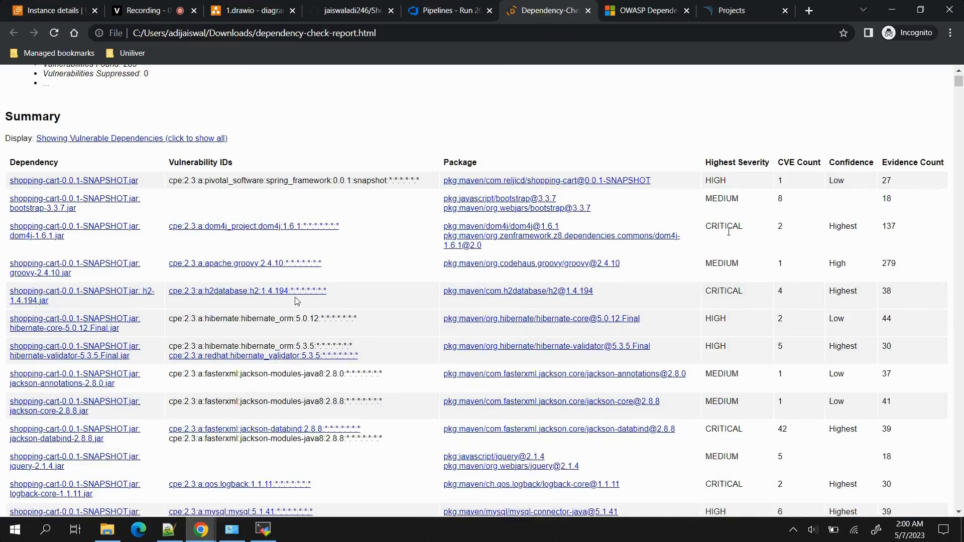
scroll(241, 342, down, 10)
scroll(241, 343, down, 15)
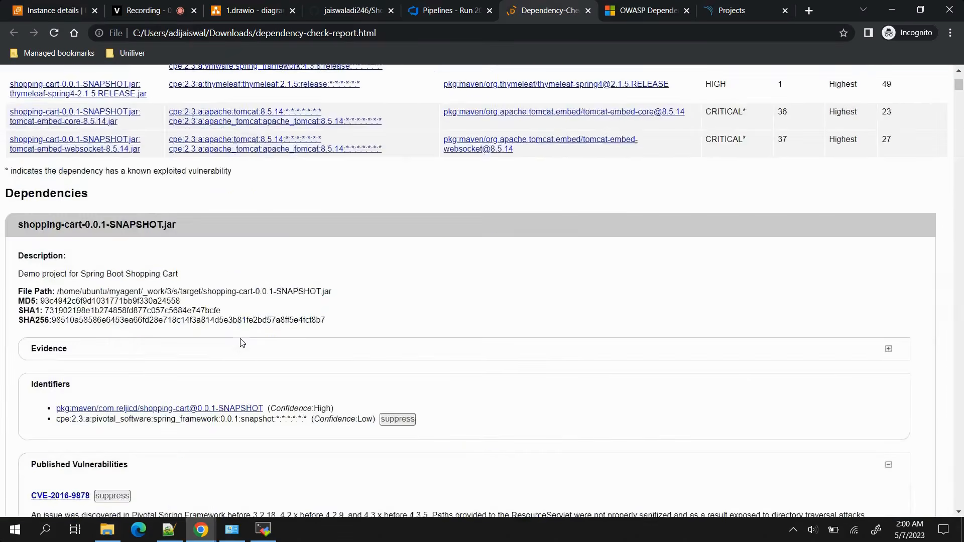
scroll(242, 343, up, 7)
scroll(241, 343, down, 17)
scroll(242, 343, up, 10)
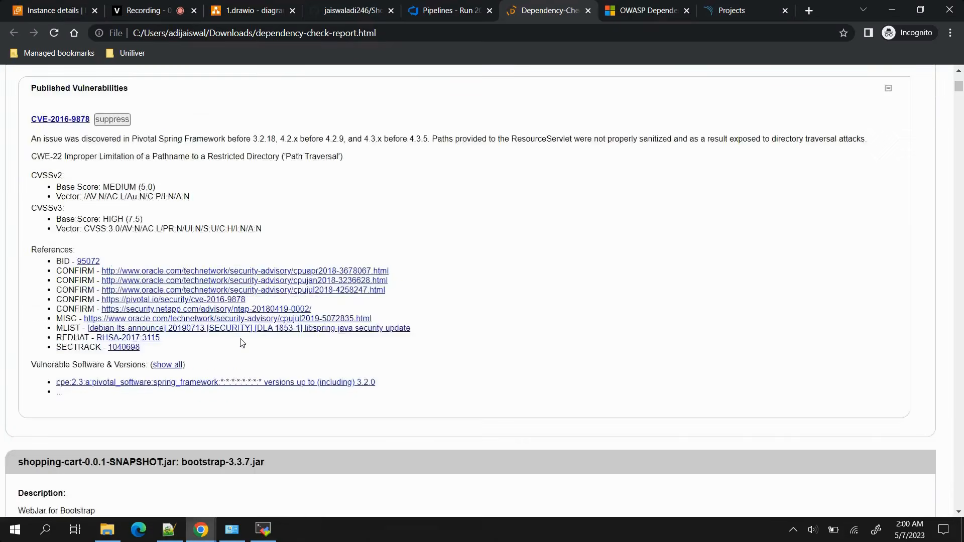
scroll(242, 343, up, 20)
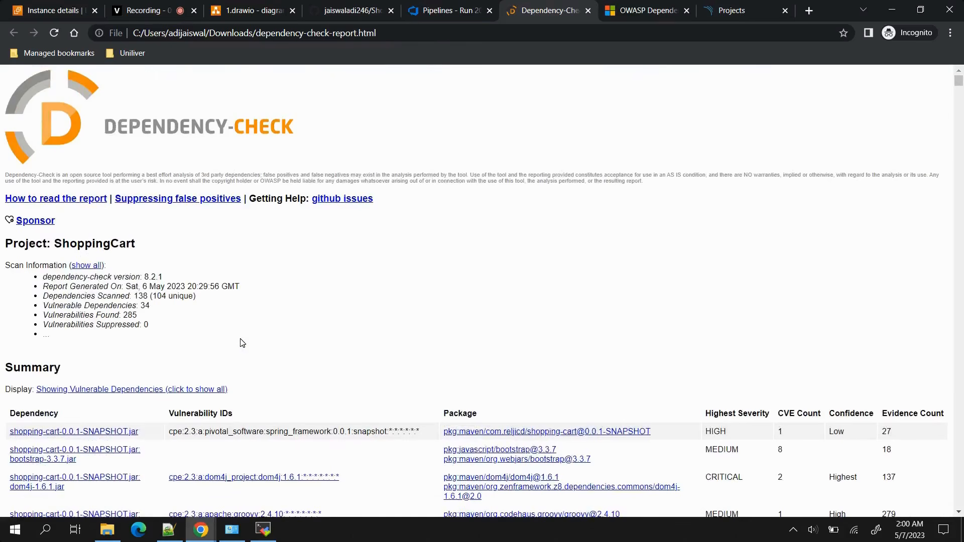
Return to Azure DevOps and open the Java-Web-App-Maven-CI pipeline for editing.
click(428, 14)
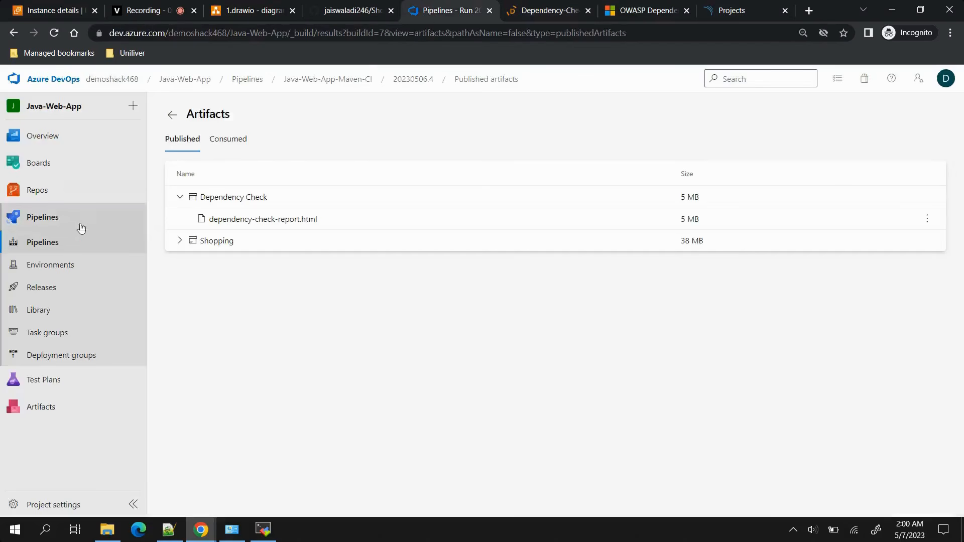
click(43, 221)
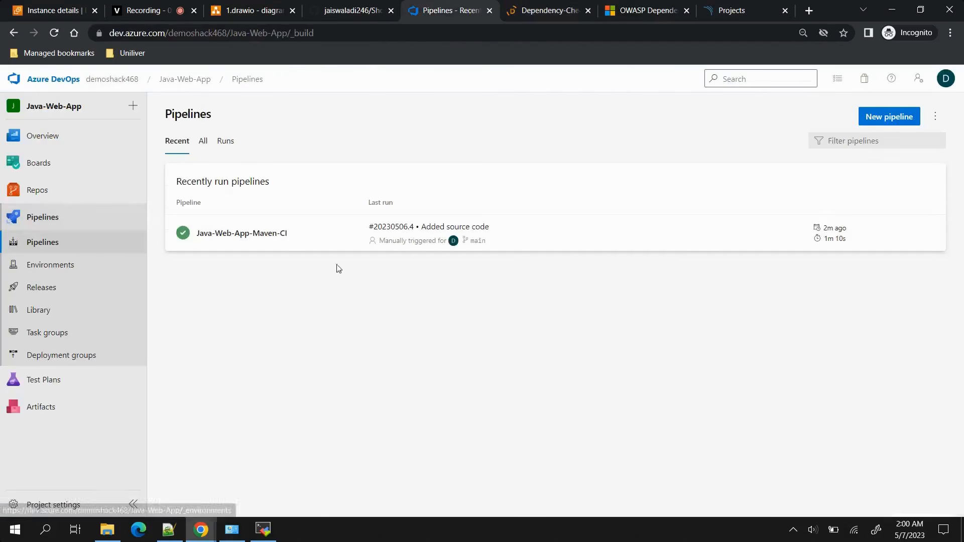
click(574, 250)
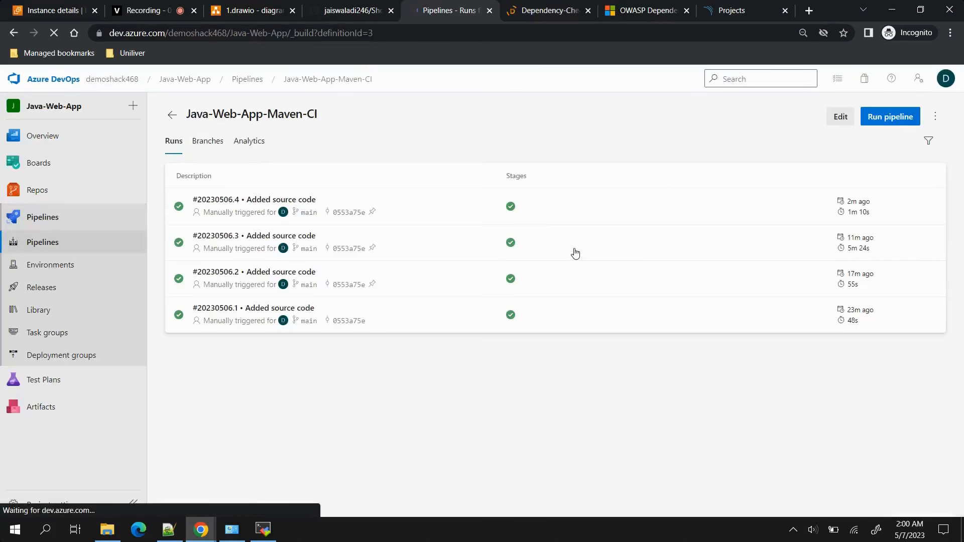
click(841, 117)
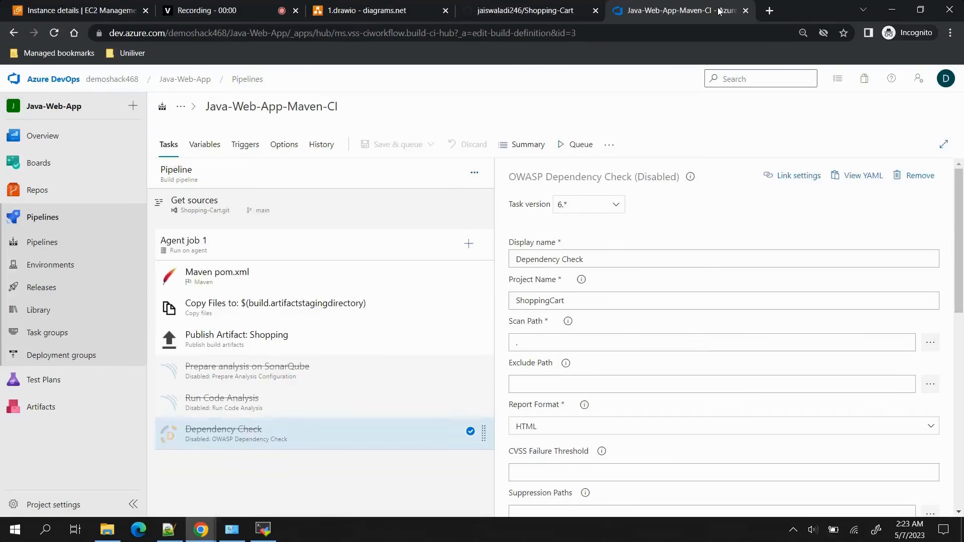
Shorten the display name of the Maven pom.xml task to Maven.
click(364, 273)
click(580, 261)
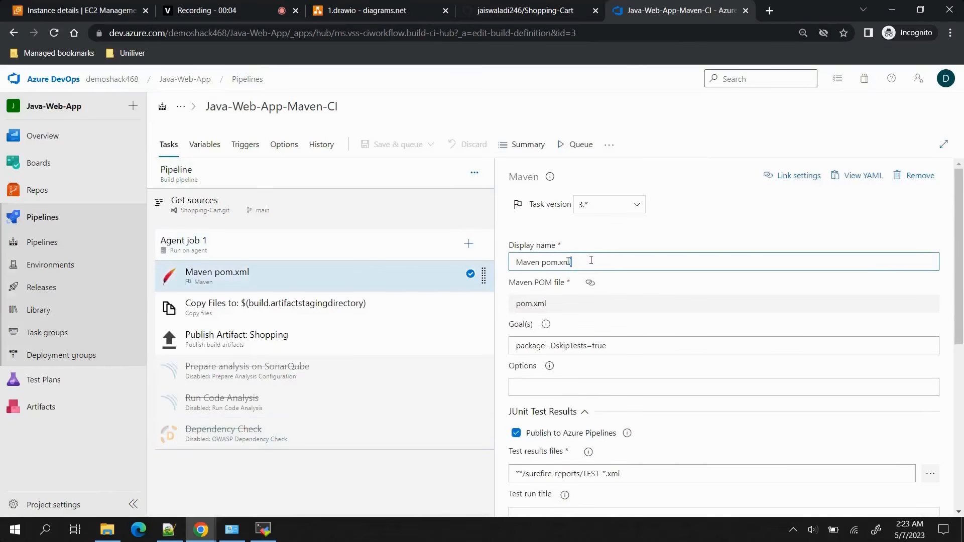
key(ctrl+shift+Left)
key(BackSpace)
Look through the disabled Prepare analysis on SonarQube, Run Code Analysis and Dependency Check tasks.
click(222, 377)
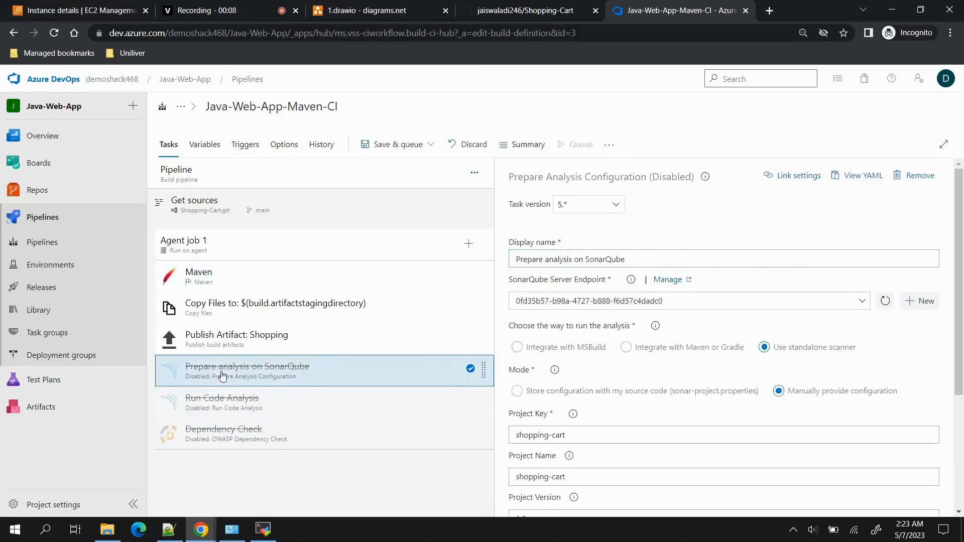
click(232, 403)
click(230, 432)
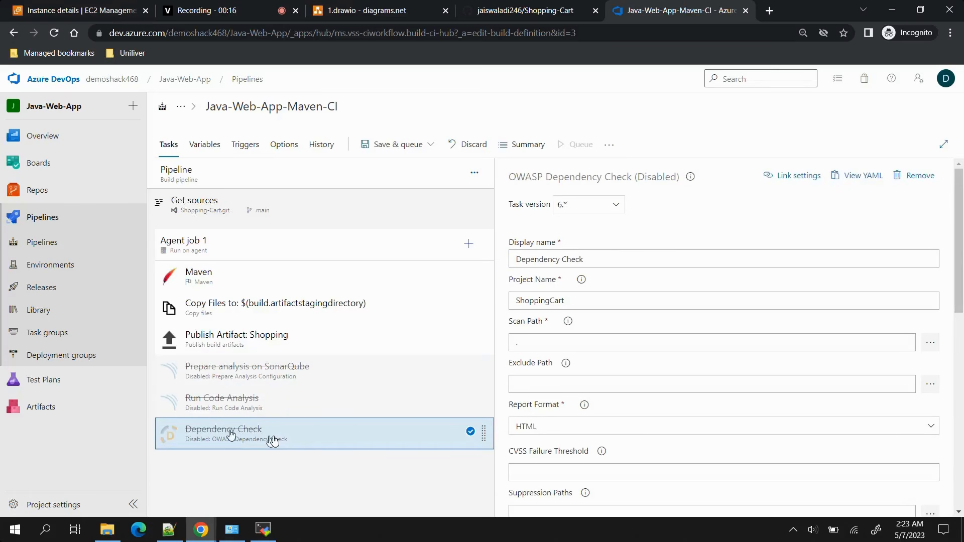
Add the Docker task to Agent job 1, searching the available tasks for docker.
click(469, 244)
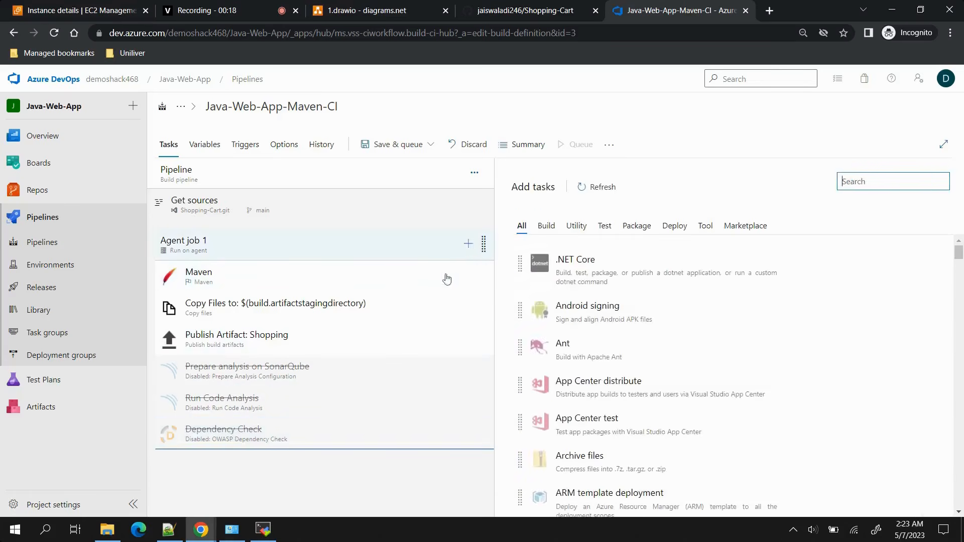
scroll(704, 308, down, 5)
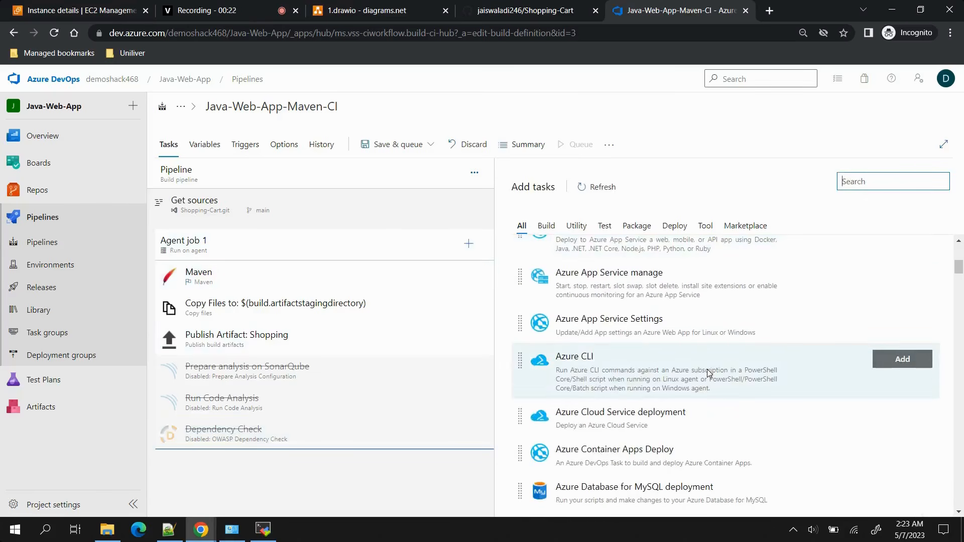
scroll(708, 372, up, 5)
text(docker)
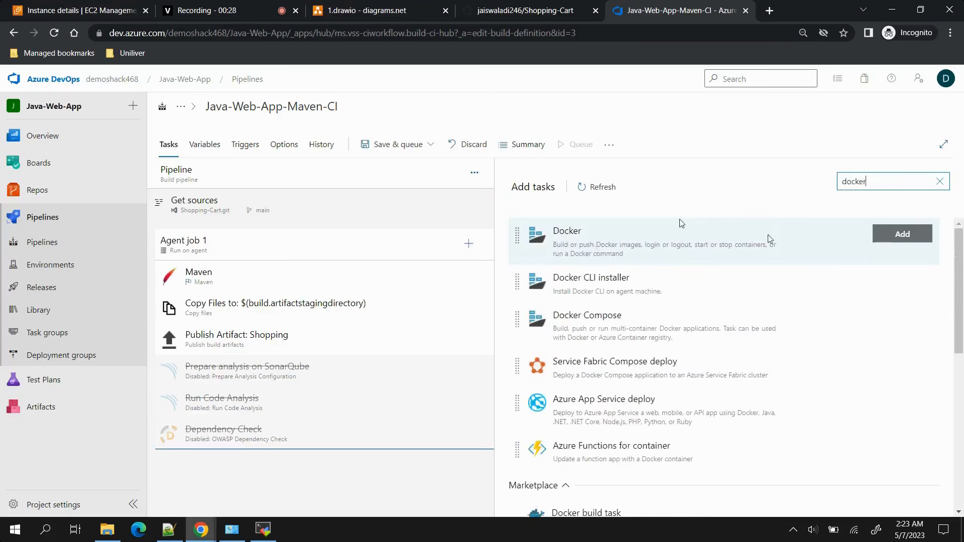
click(886, 235)
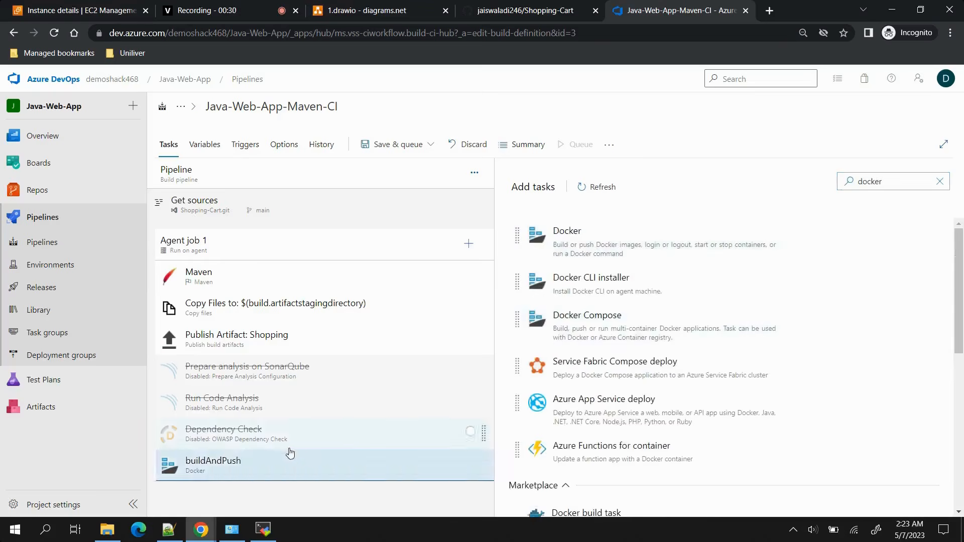
Look over the settings of the buildAndPush Docker task and remove that task from Agent job 1.
click(287, 459)
scroll(674, 397, down, 3)
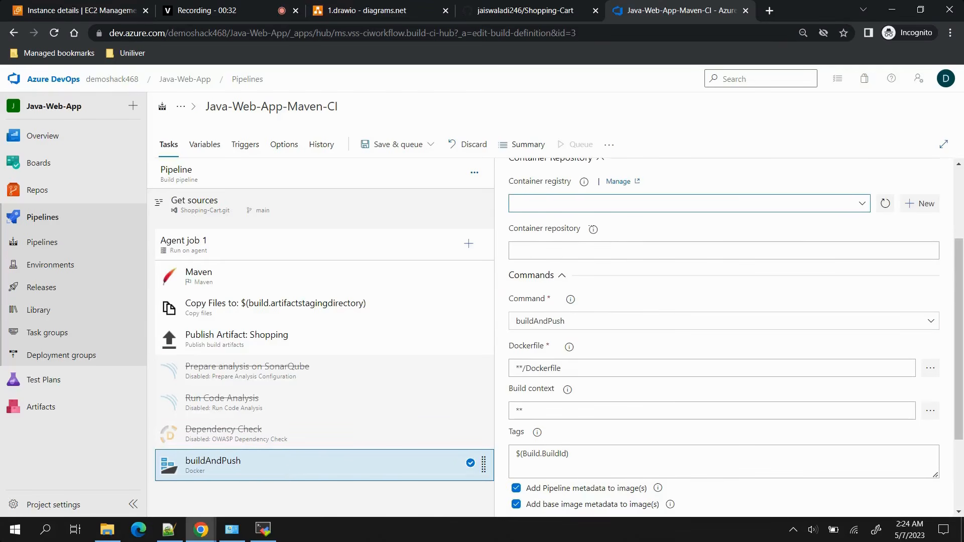
click(533, 197)
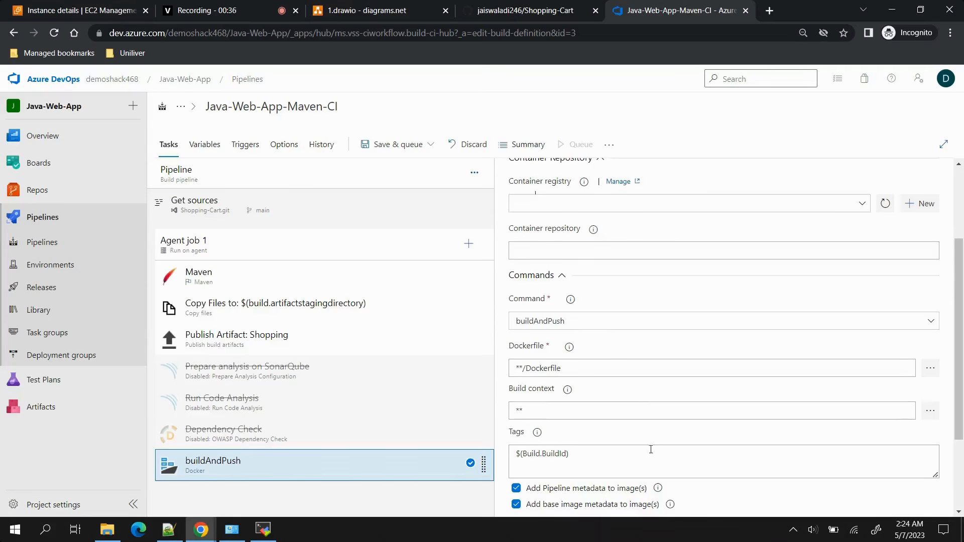
right_click(378, 475)
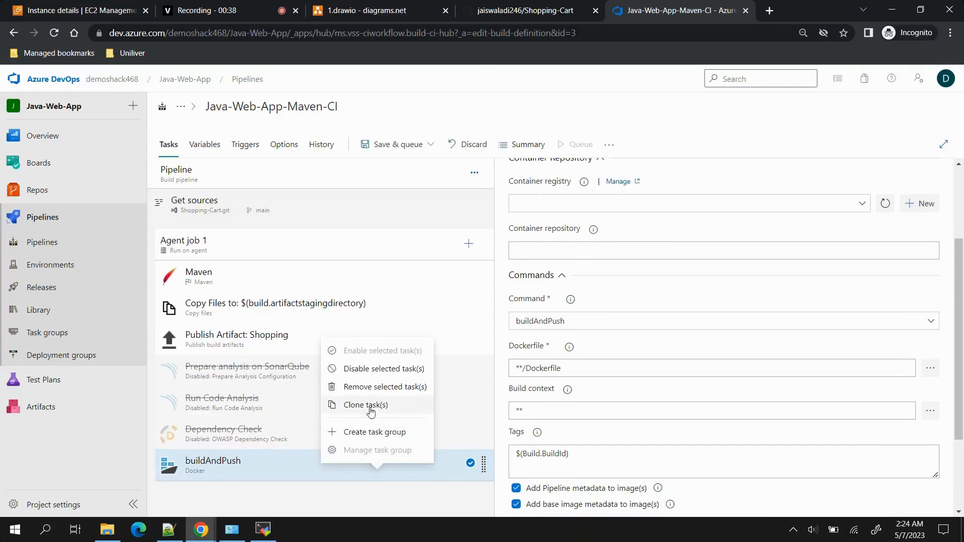
click(369, 388)
click(382, 427)
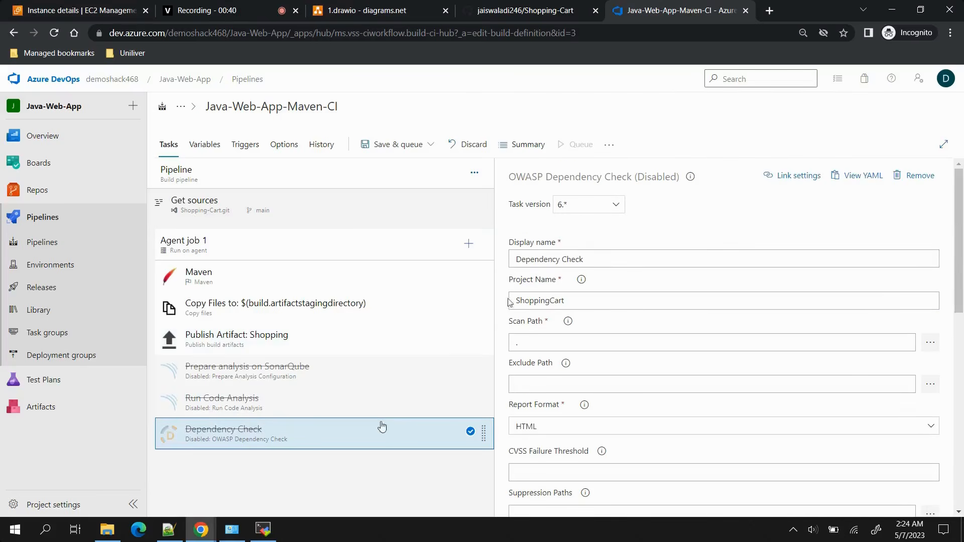
Search the available tasks for bash, add the Bash task to Agent job 1 and set its script type to Inline.
click(468, 244)
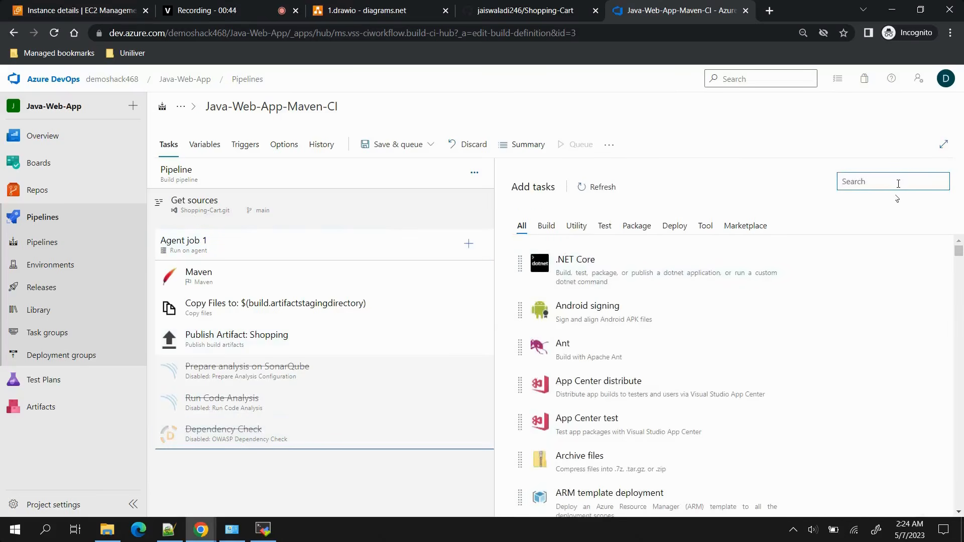
text(bash)
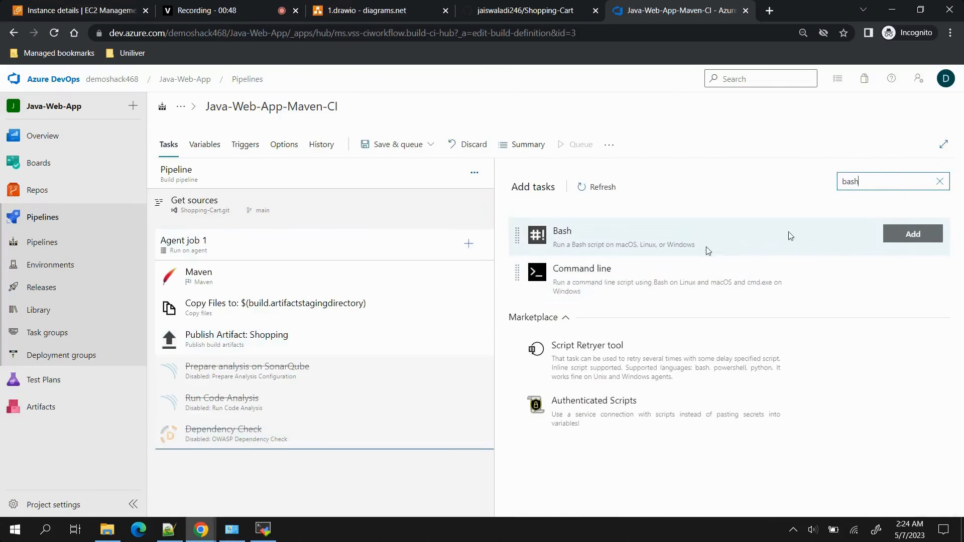
click(906, 244)
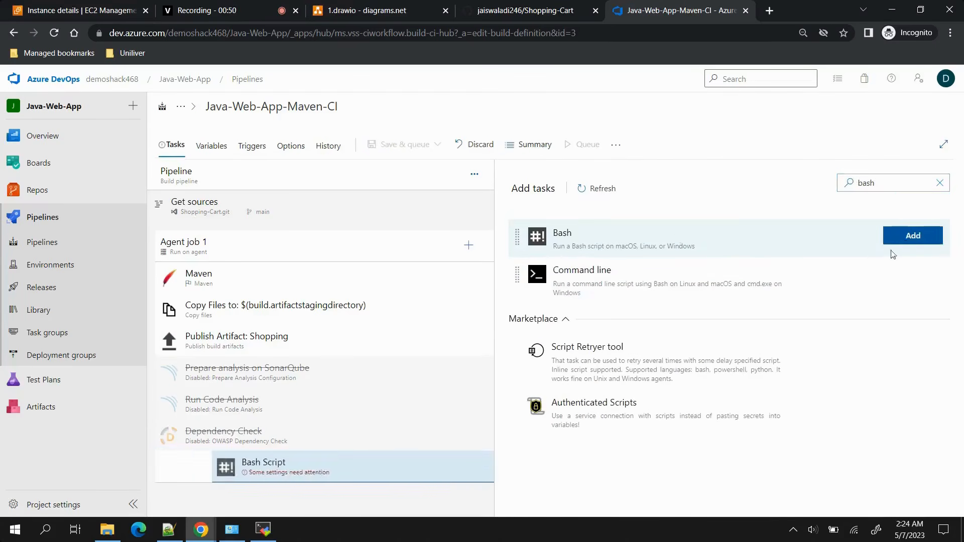
click(371, 465)
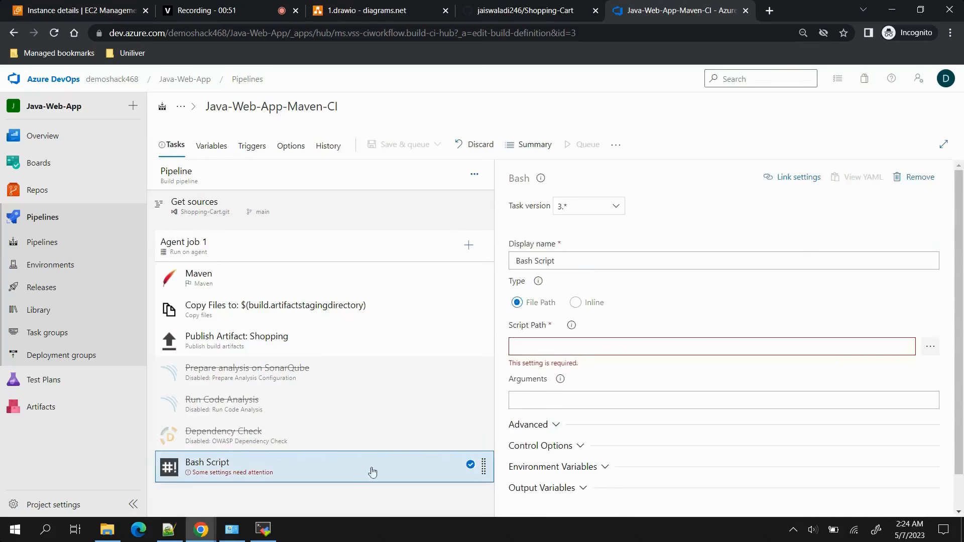
click(576, 302)
Set the display name of the new Bash task to Docker Build & Push.
triple_click(578, 259)
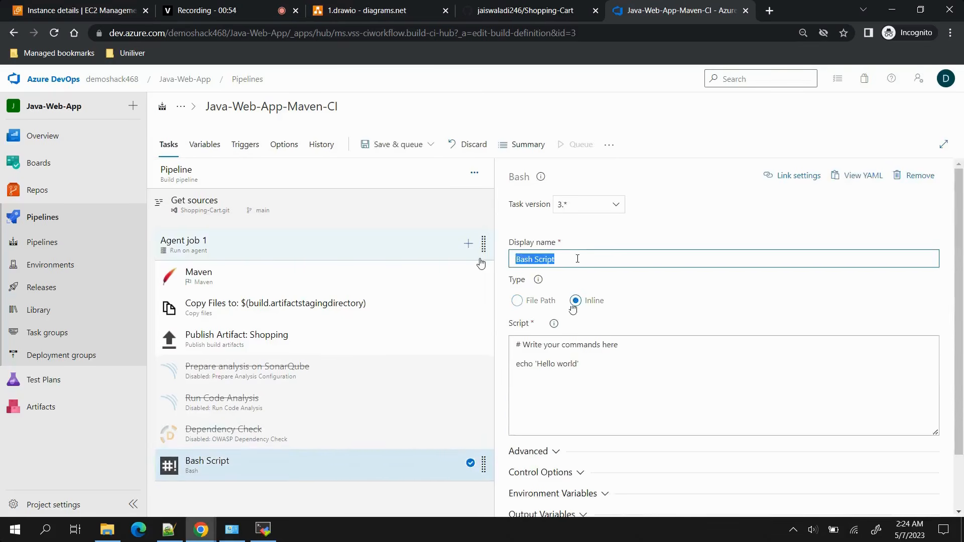
text(Docker Build)
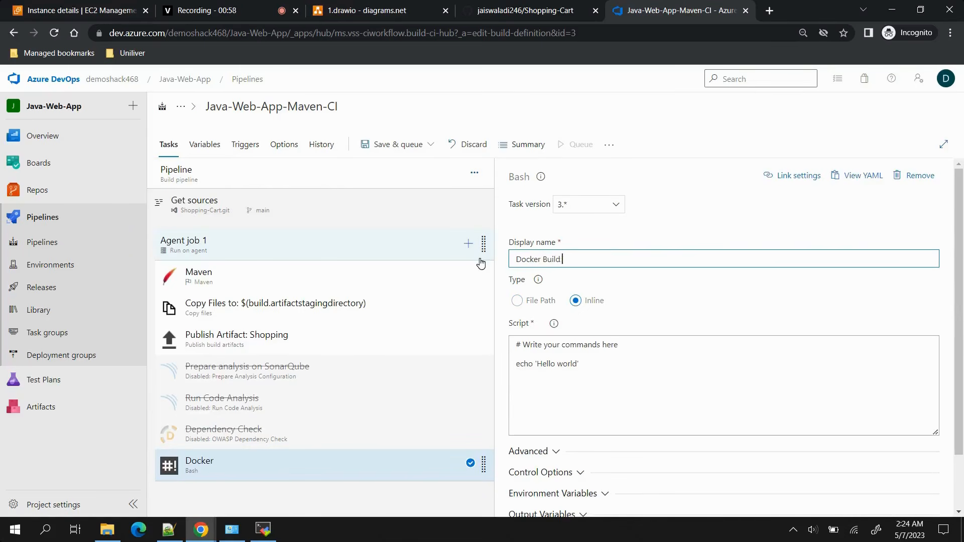
text( & Push)
Replace the sample inline script of the Bash task with the command docker build.
drag(592, 362, 500, 338)
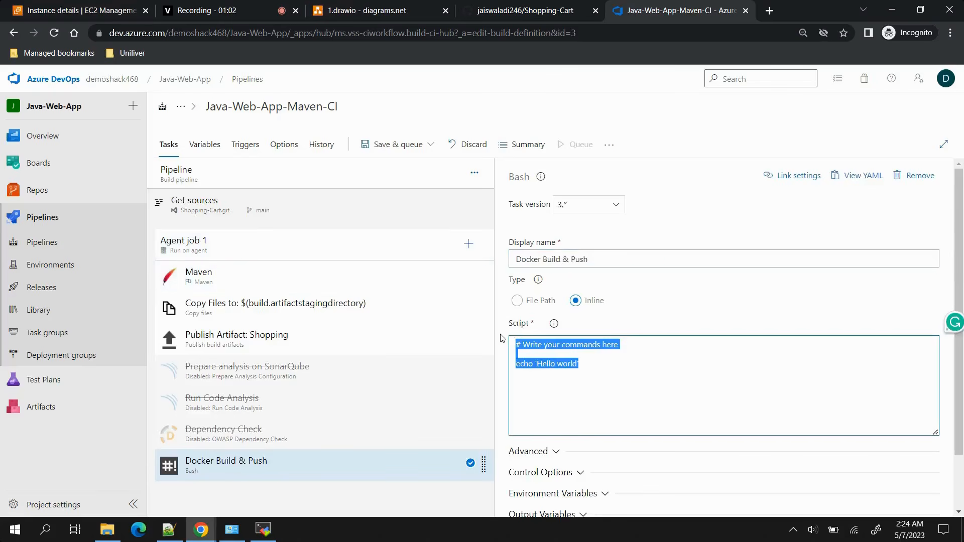
key(BackSpace)
text(doc)
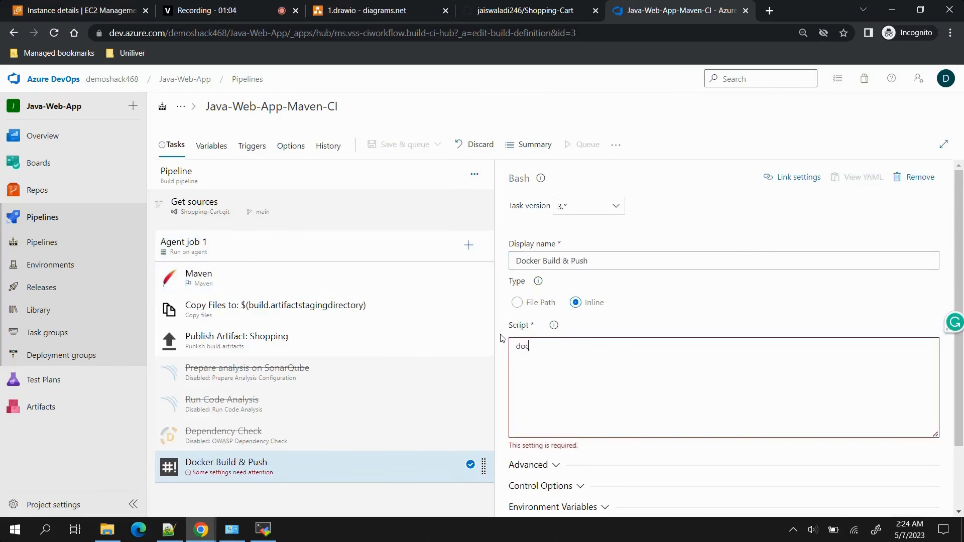
text(ker bui)
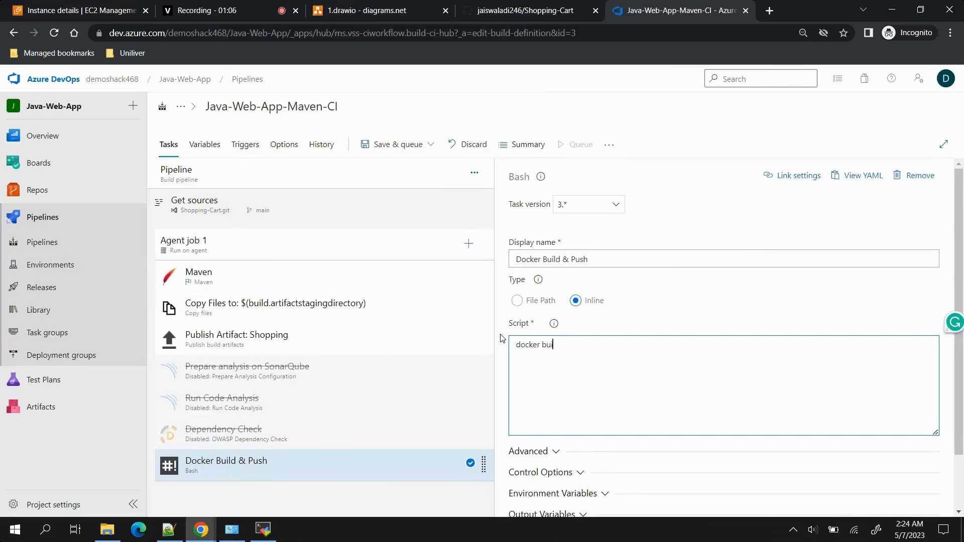
text(ld)
Shorten the display name of the Bash task to Docker Build.
click(561, 259)
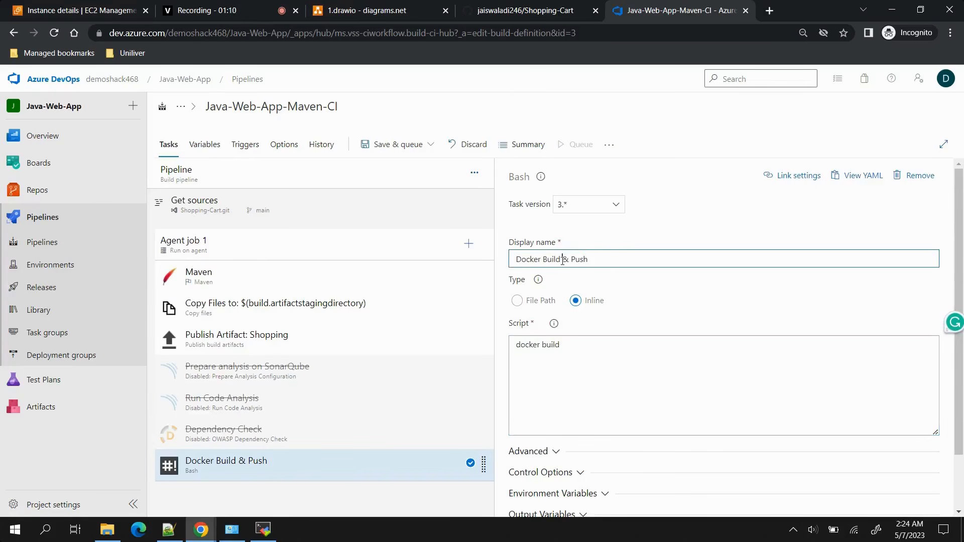
drag(562, 259, 587, 259)
key(BackSpace)
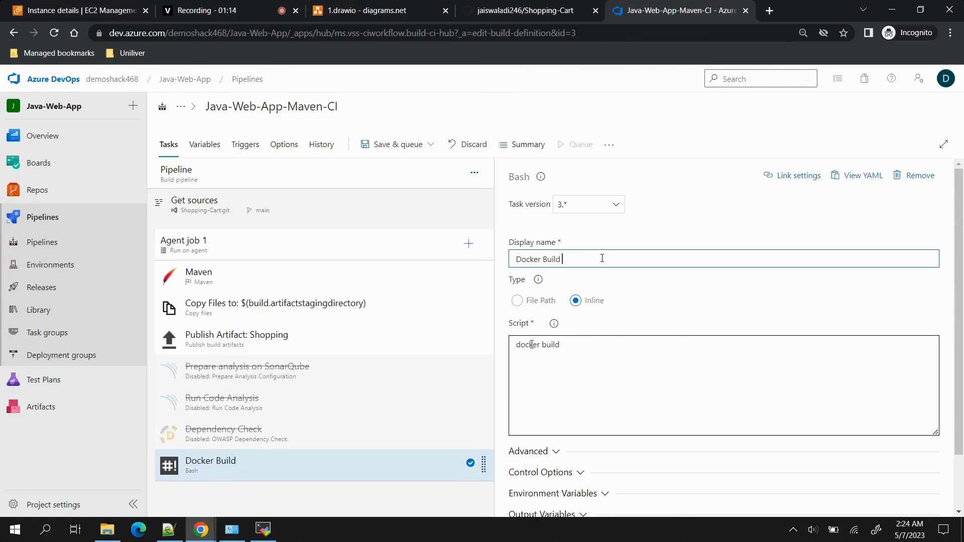
Complete the inline script as docker build -t shopping1.0:latest -f docker/Dockerfile.
click(598, 344)
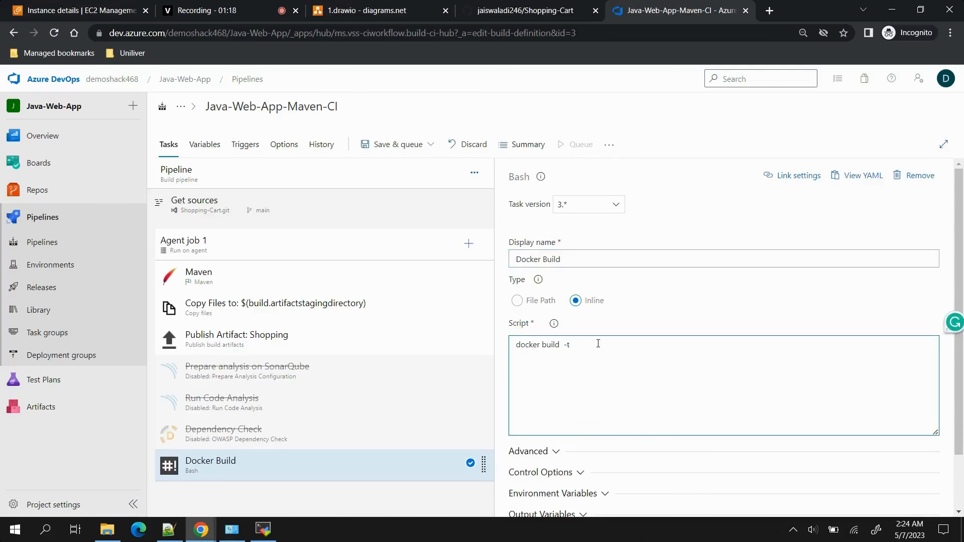
text(-t ima)
key(BackSpace)
key(BackSpace)
text(22)
text(ock)
text(er/Dockerfi)
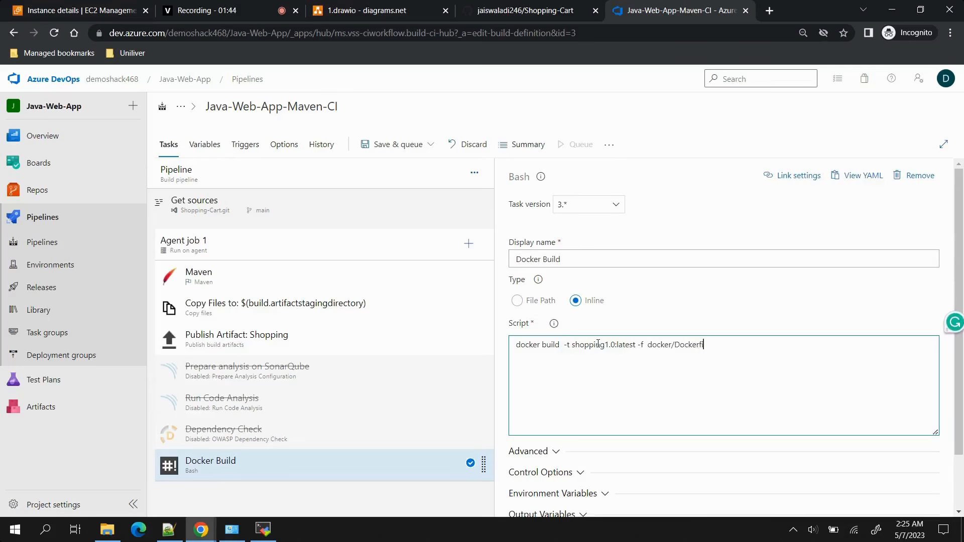
text(le .)
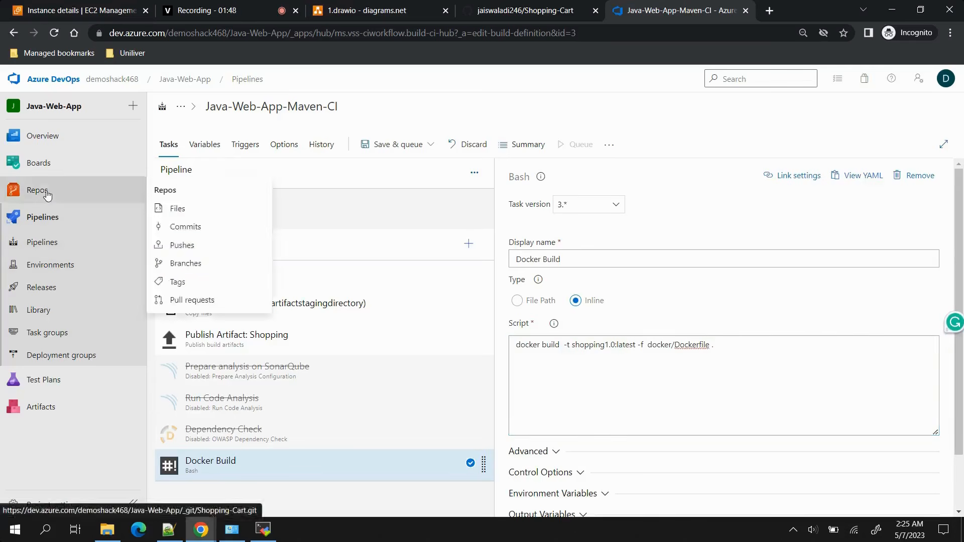
Open the Shopping-Cart repository in a separate tab, examine the Dockerfile in its docker folder and return to the pipeline.
right_click(47, 196)
click(80, 201)
click(757, 4)
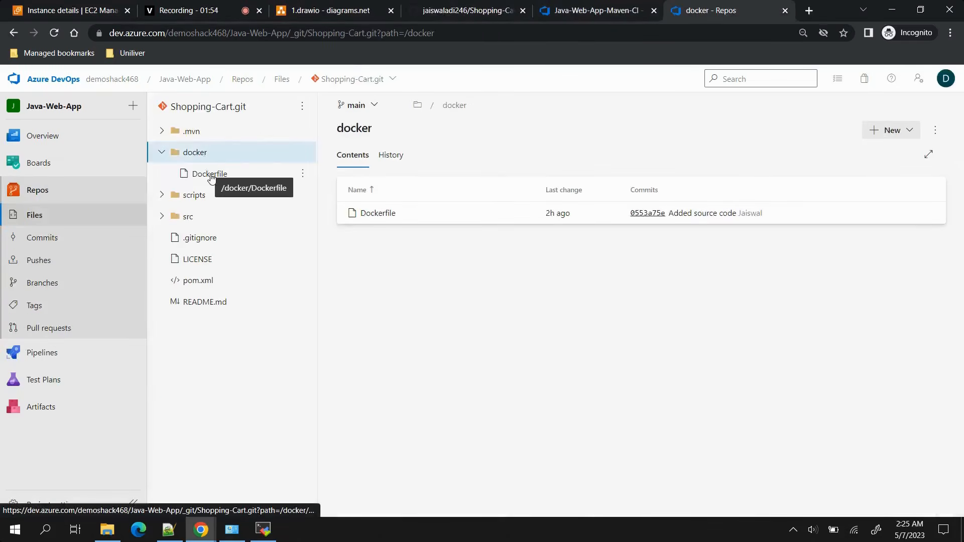
click(211, 175)
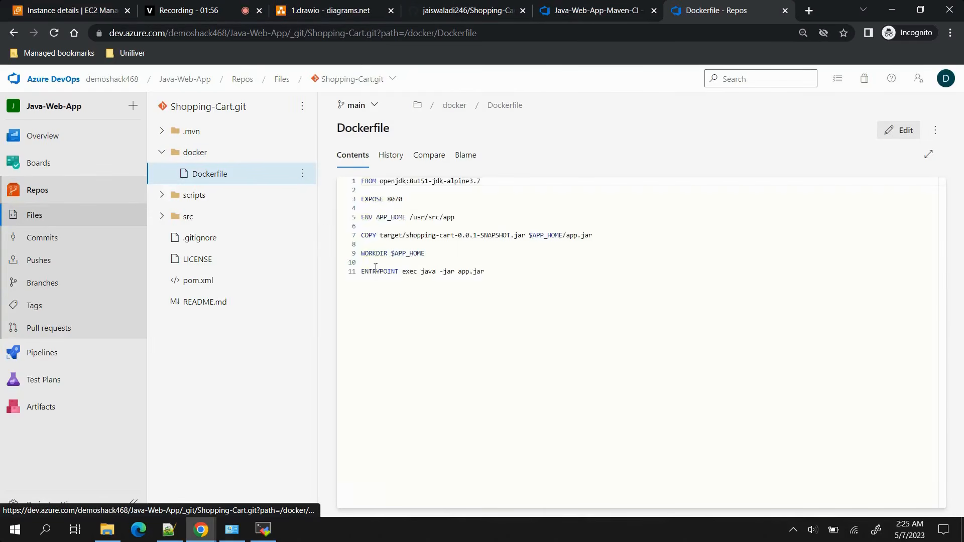
drag(484, 271, 324, 188)
click(420, 318)
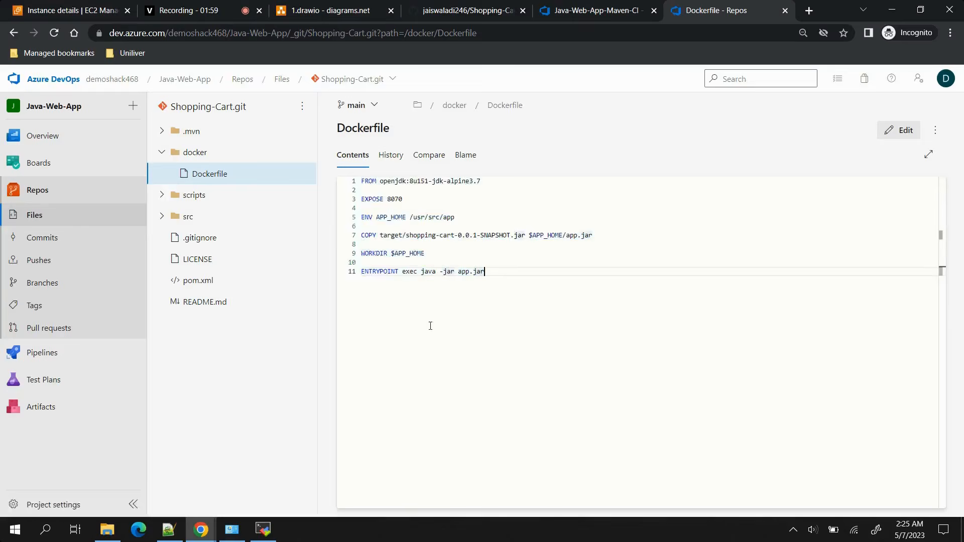
click(595, 11)
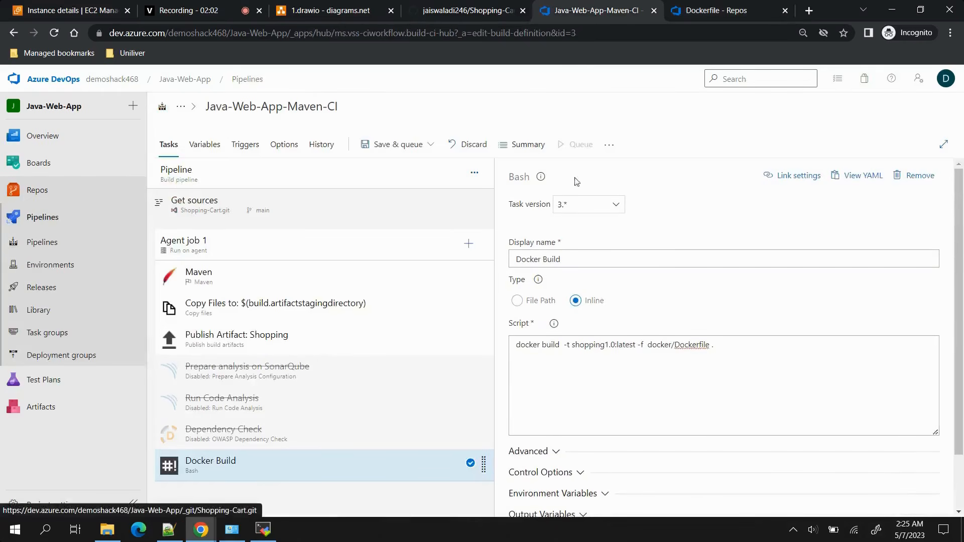
Save and run the Java-Web-App-Maven-CI pipeline on the main branch and open the Agent job 1 log.
click(405, 145)
click(407, 167)
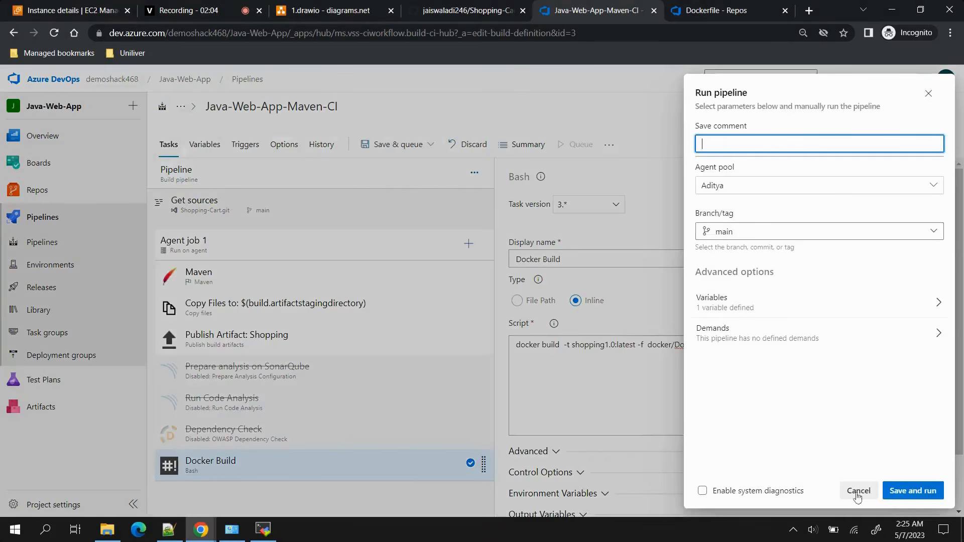
click(914, 491)
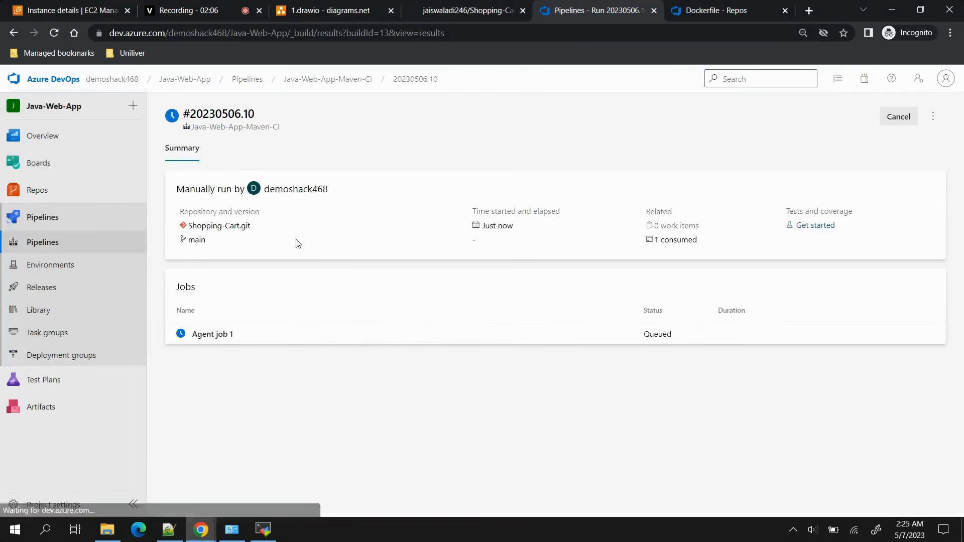
click(454, 342)
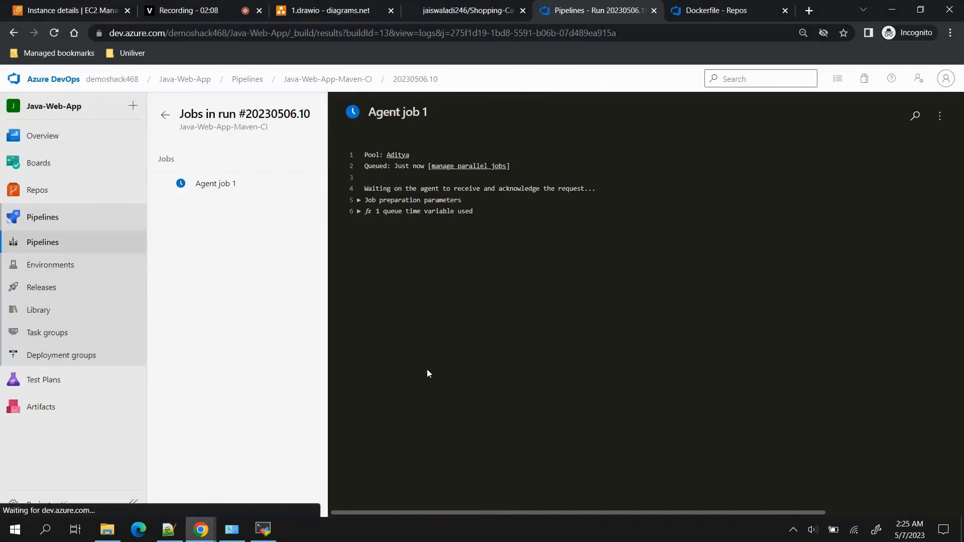
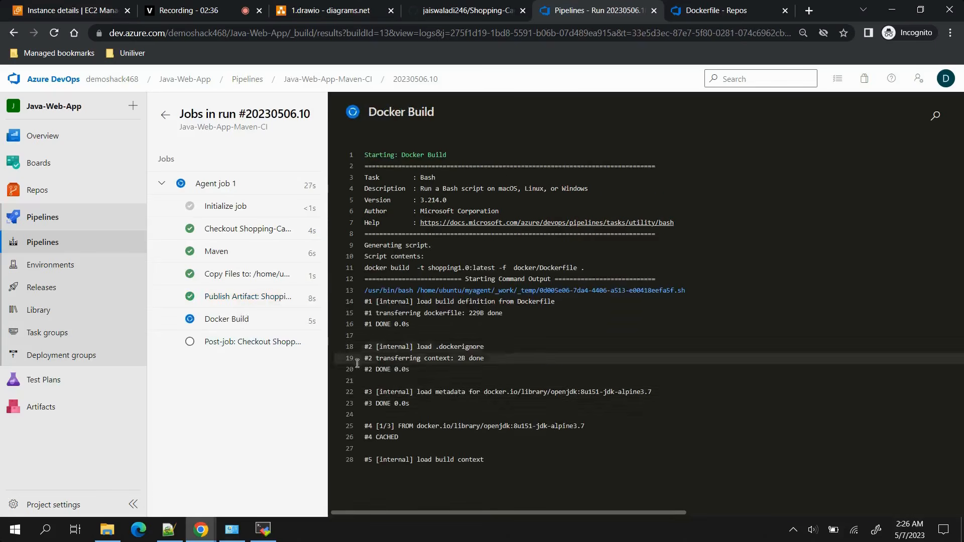
Examine the Docker Build log down to its end and return to the run summary.
click(244, 321)
scroll(549, 386, down, 3)
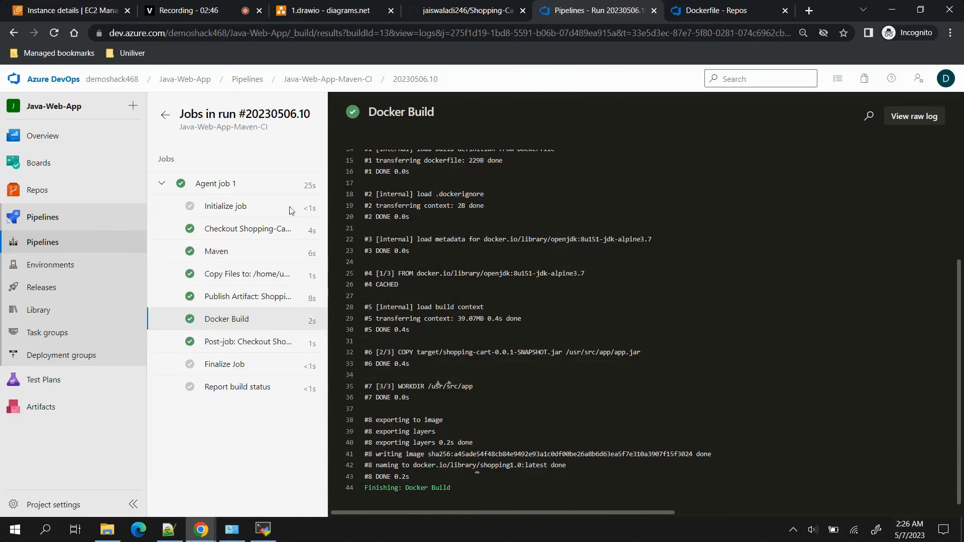
click(166, 115)
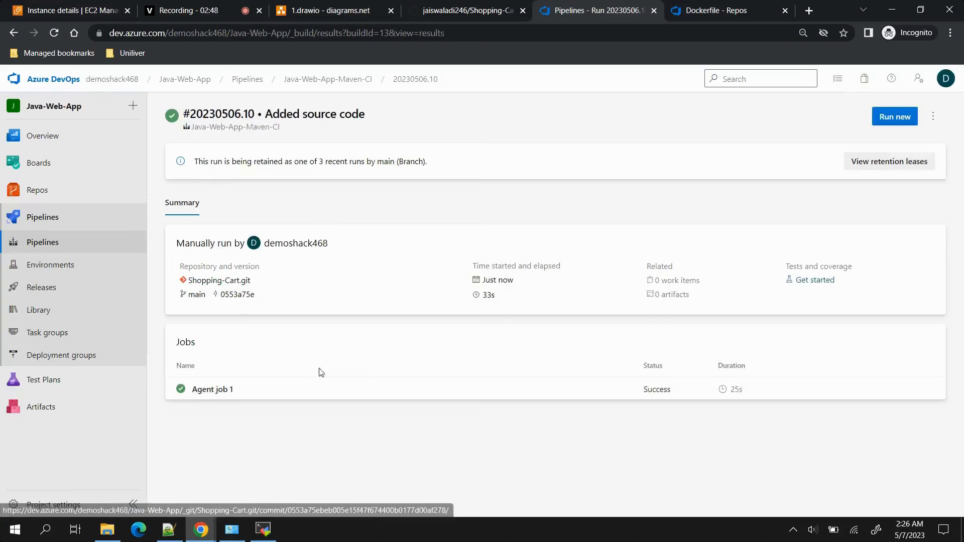
Reopen the Java-Web-App-Maven-CI pipeline for editing and disable the Maven, Copy Files and Publish Artifact tasks.
click(60, 244)
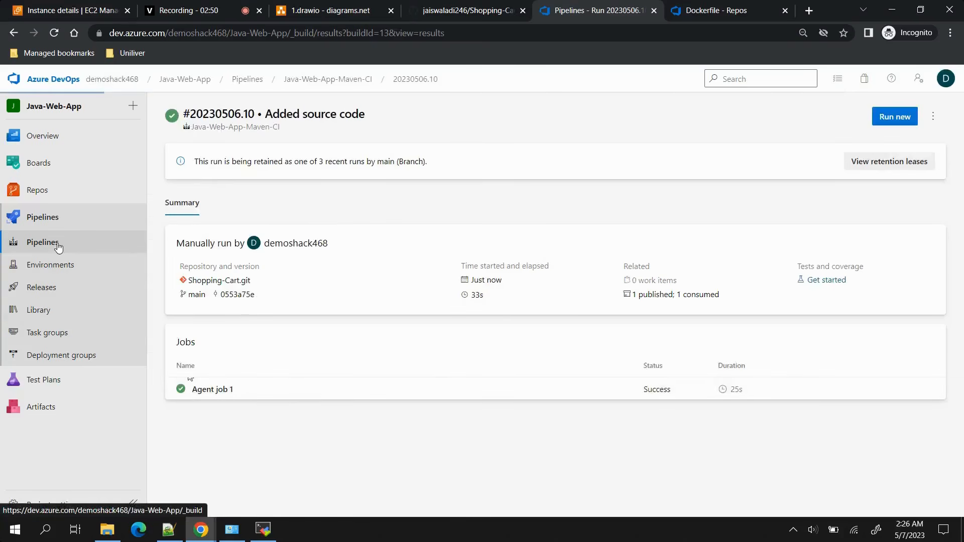
click(601, 248)
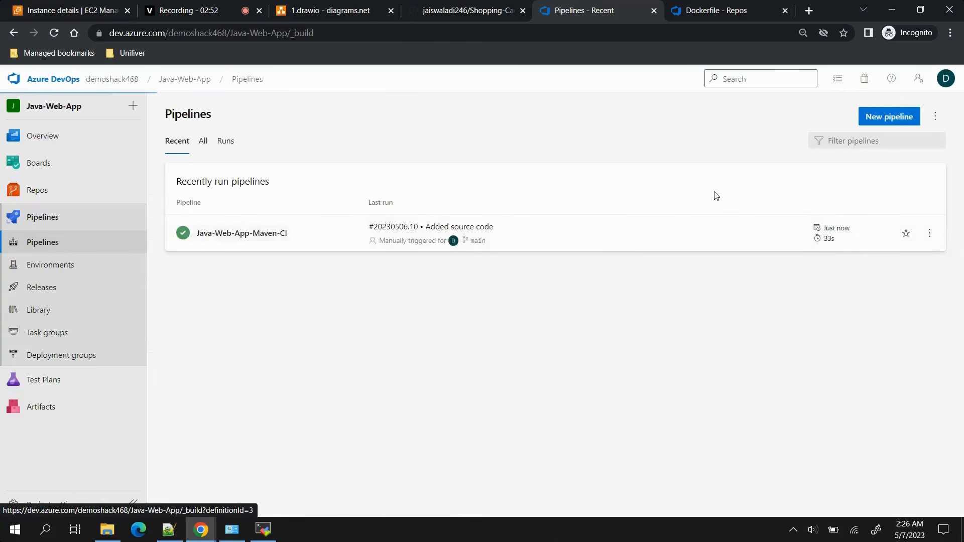
click(841, 115)
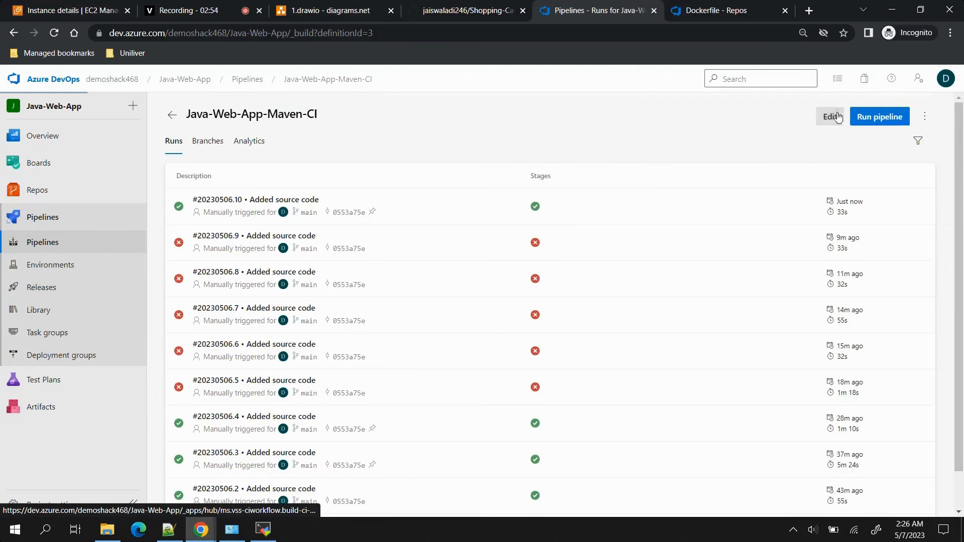
click(215, 280)
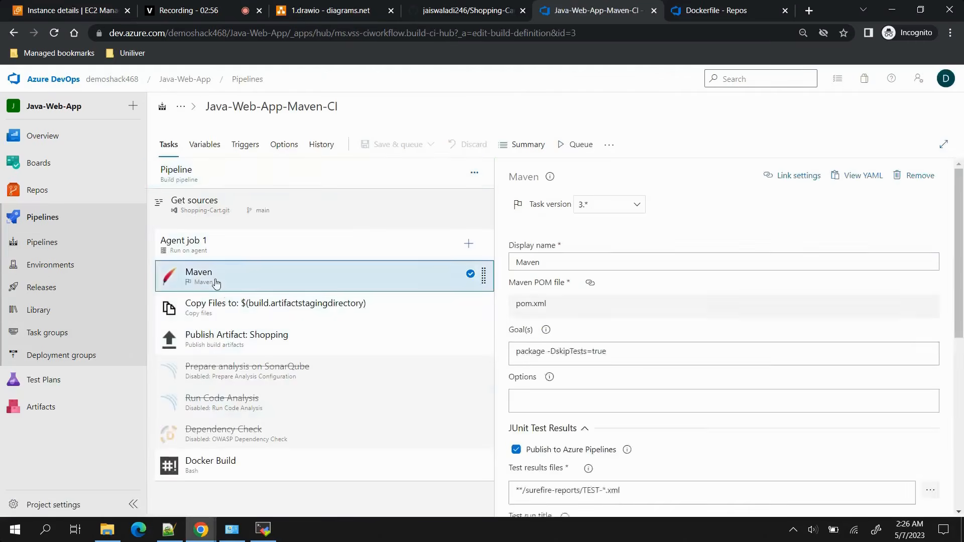
right_click(215, 282)
click(223, 307)
right_click(240, 303)
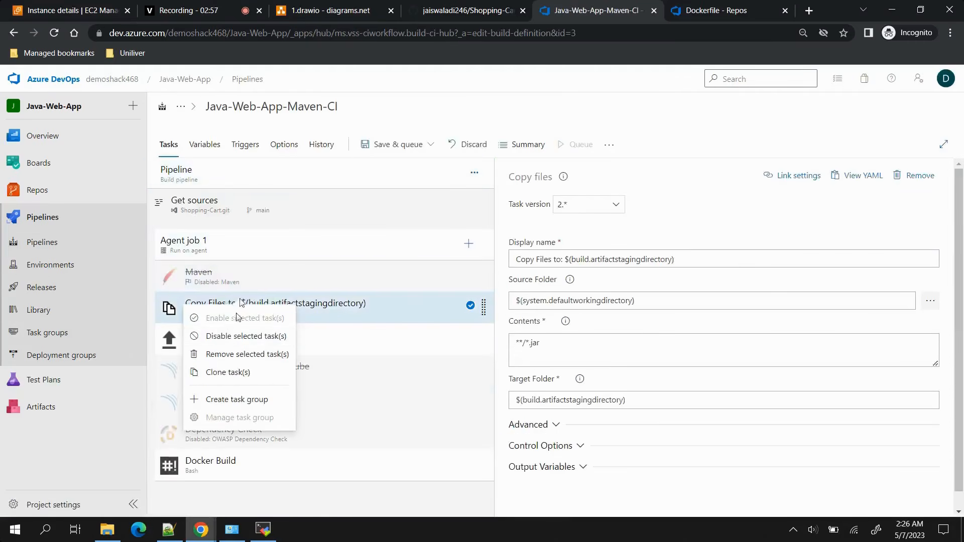
click(220, 336)
right_click(220, 336)
click(221, 367)
Replace the inline script of the Docker Build task with docker images.
click(241, 465)
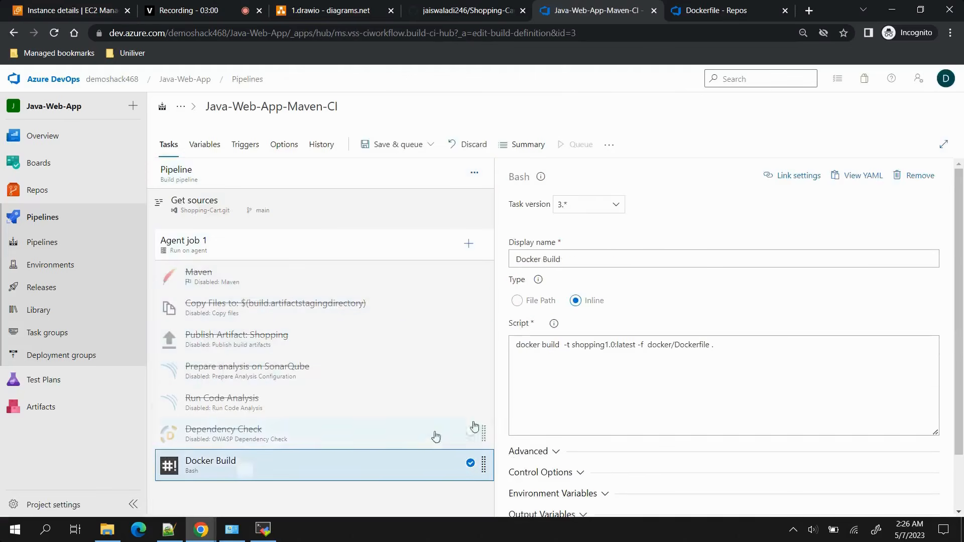
click(676, 354)
key(ctrl+a)
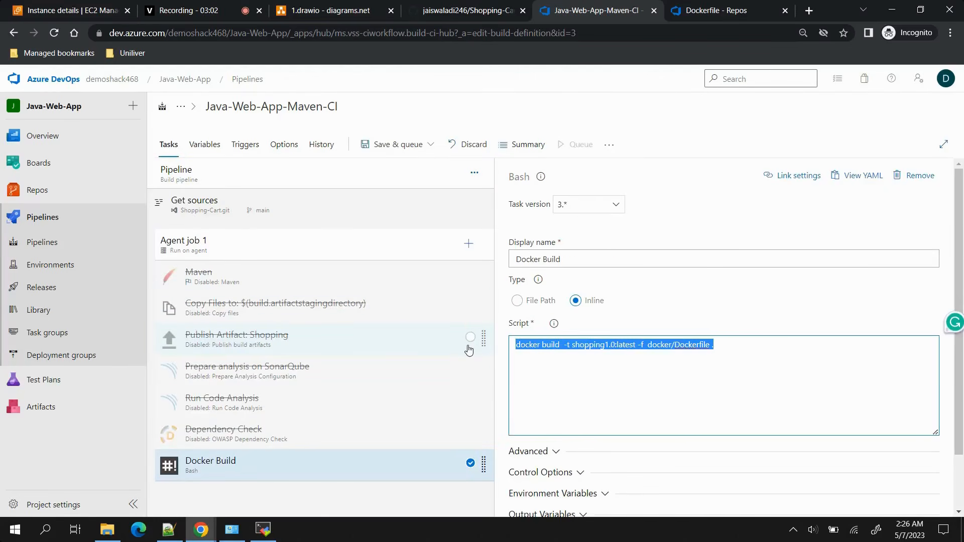
key(BackSpace)
text(docker images)
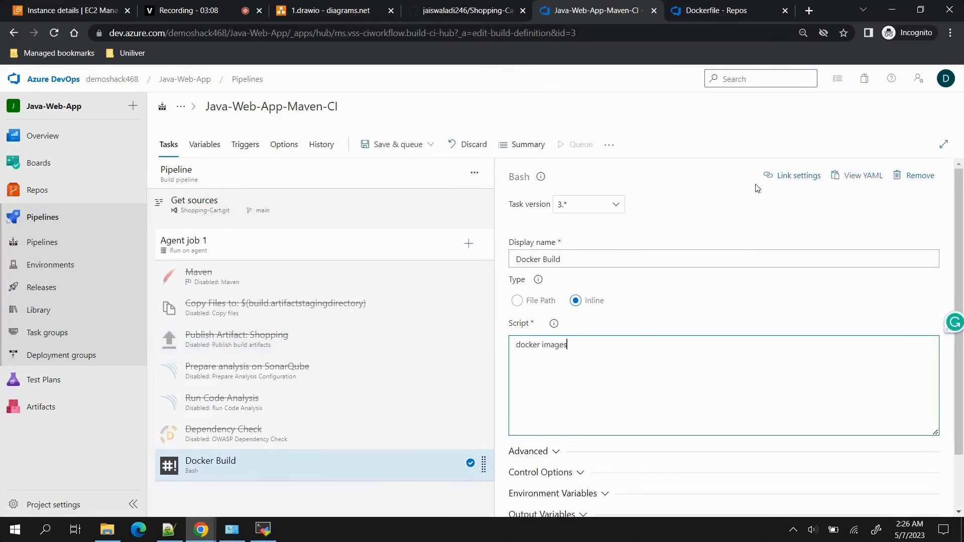
Save and run the pipeline on the main branch and open the Agent job 1 log.
click(406, 147)
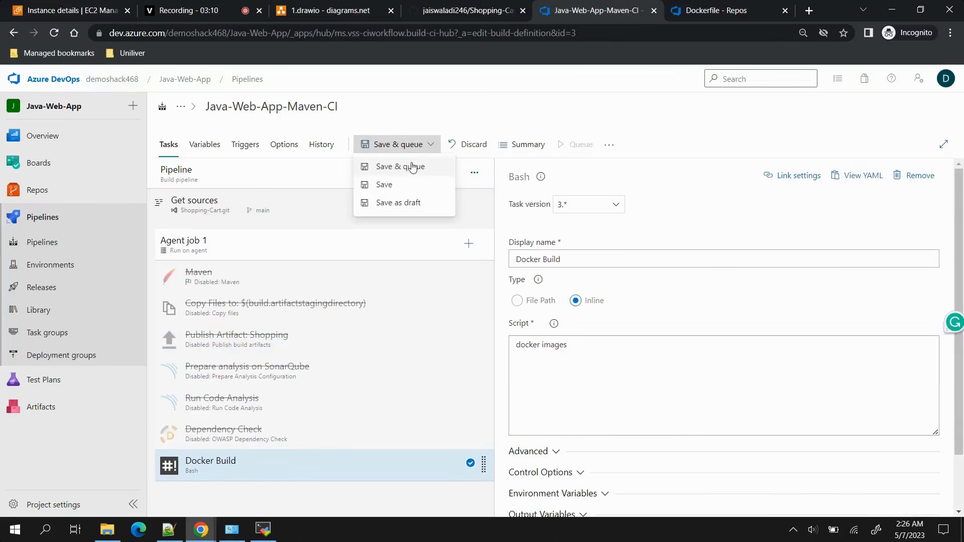
click(404, 165)
click(922, 490)
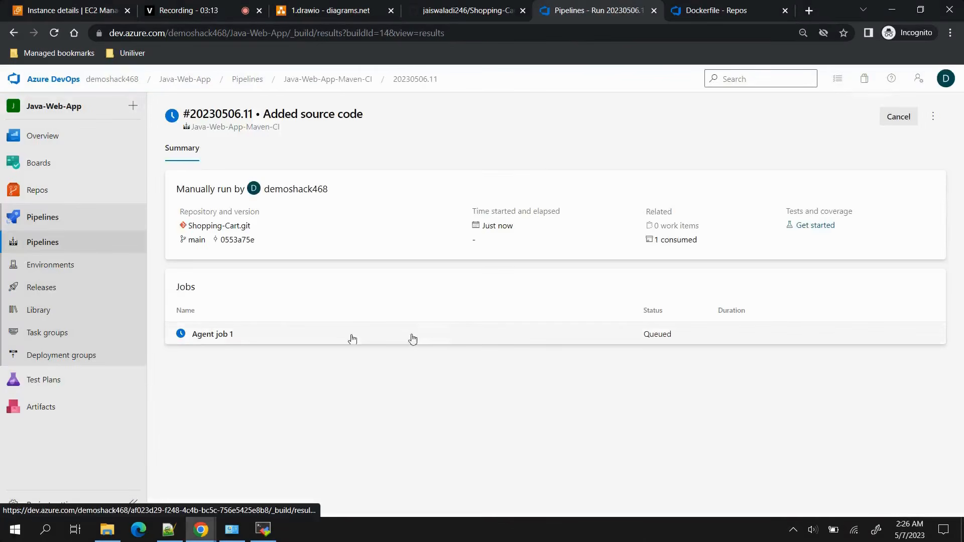
click(430, 335)
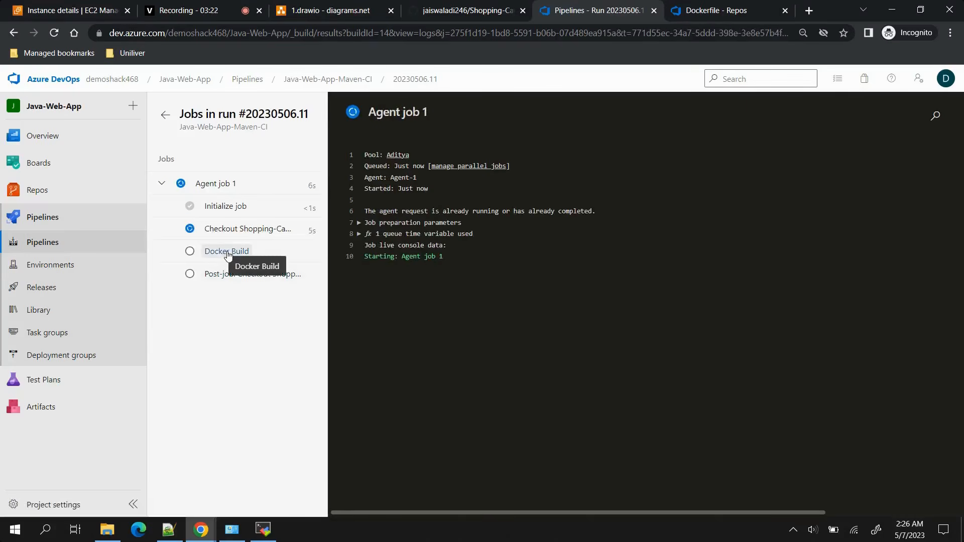
Open the Docker Build log and examine the shopping1.0 entry in the image list.
click(227, 253)
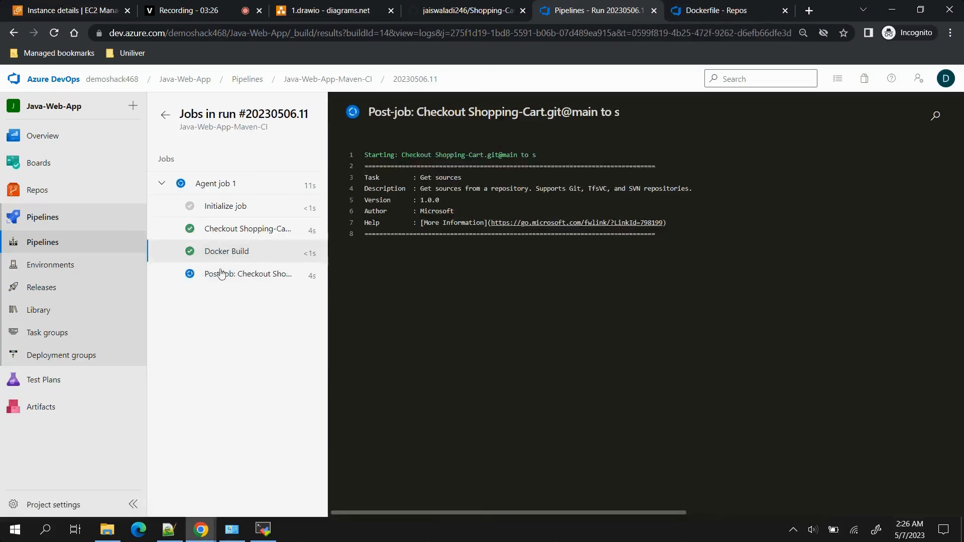
click(227, 251)
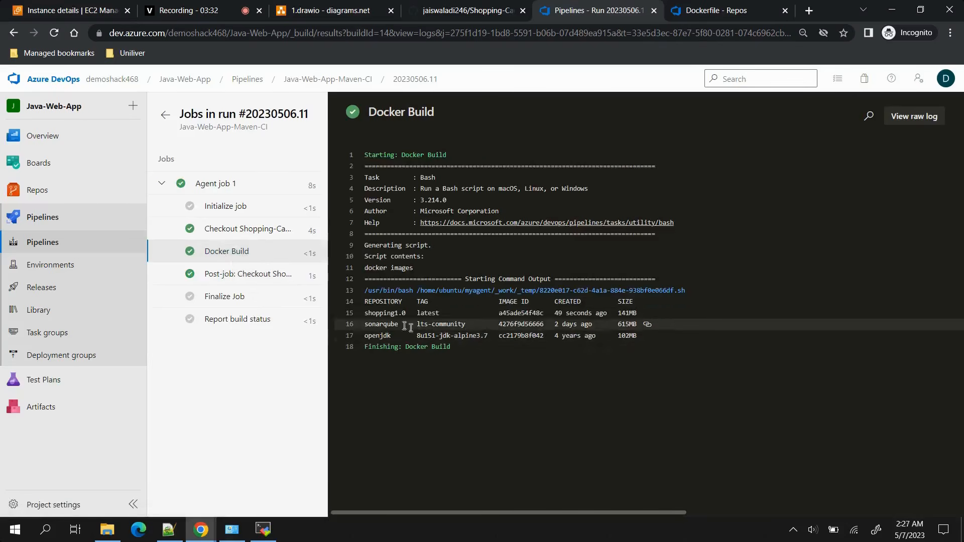
drag(363, 314, 448, 315)
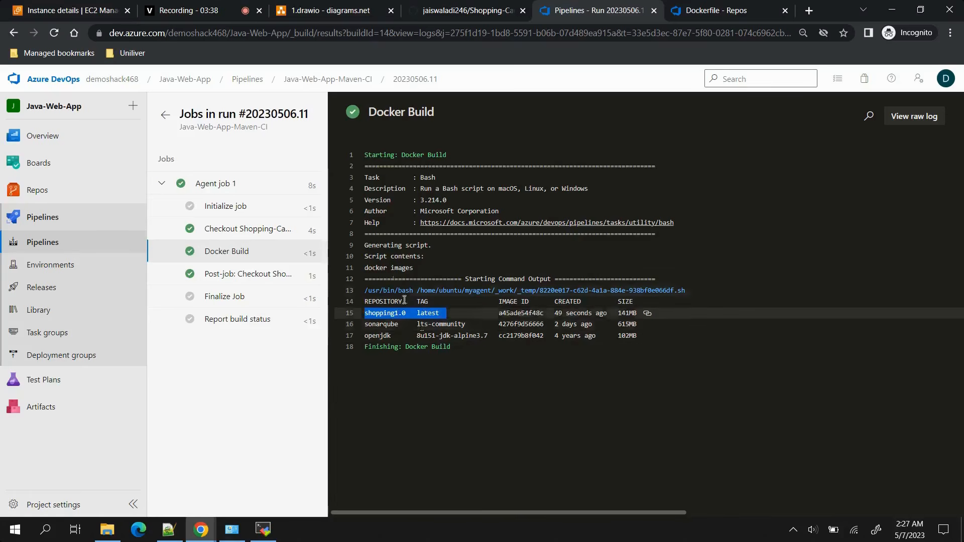
Reopen the pipeline for editing and change the Docker Build script to docker run -d --name shop -p 8070:8070.
click(315, 80)
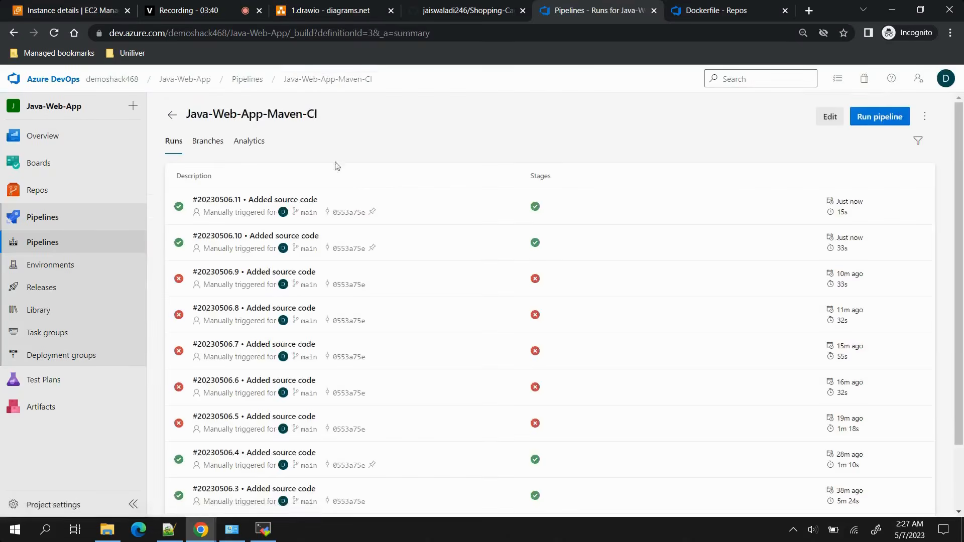
click(830, 116)
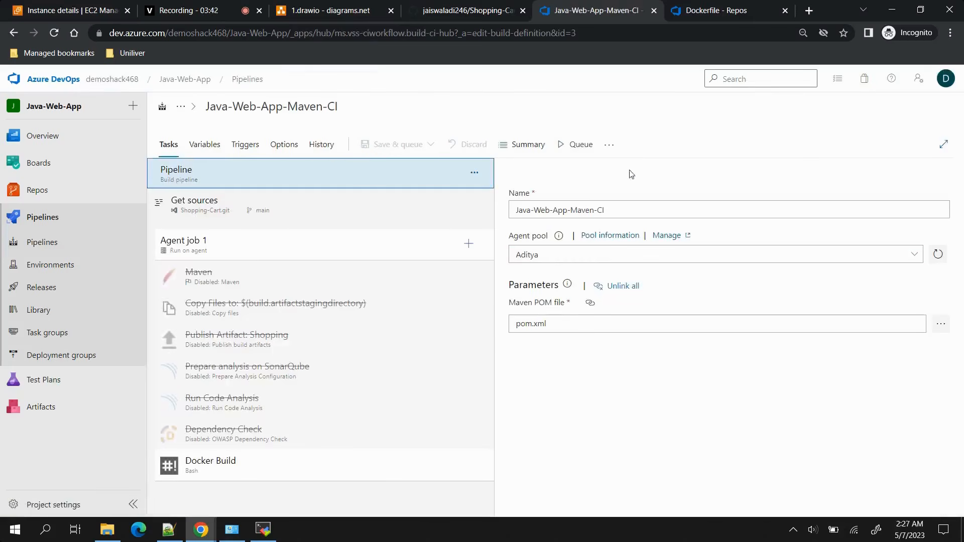
click(220, 473)
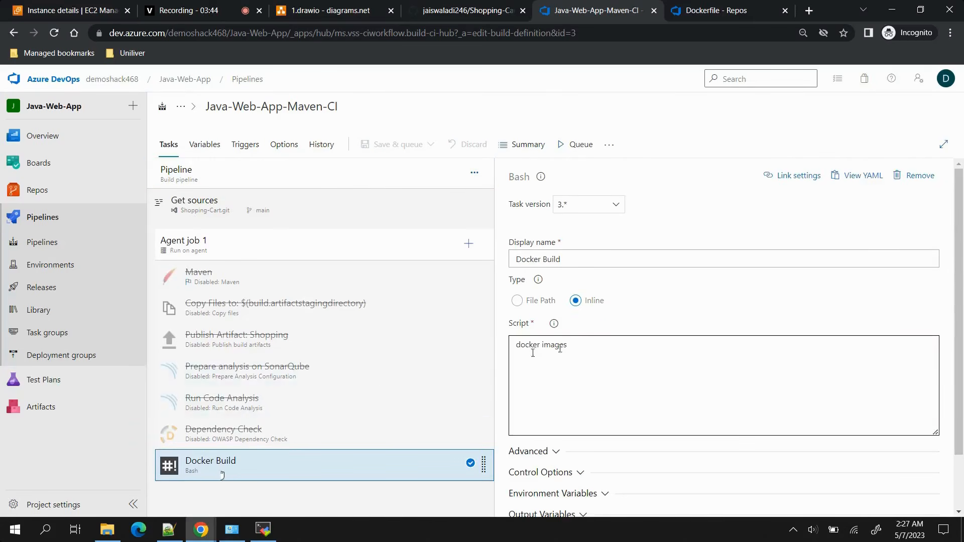
click(580, 343)
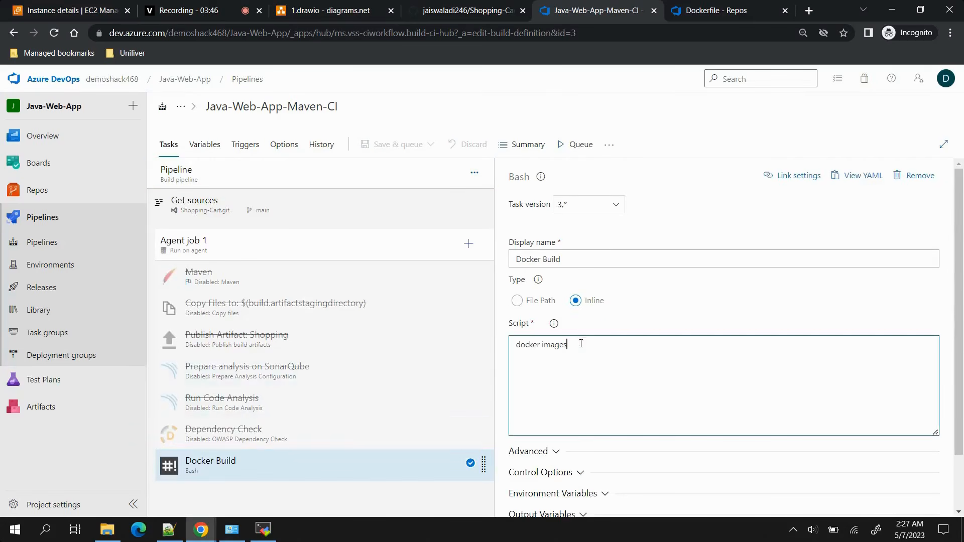
key(BackSpace)
key(BackSpace)
key(BackSpace)
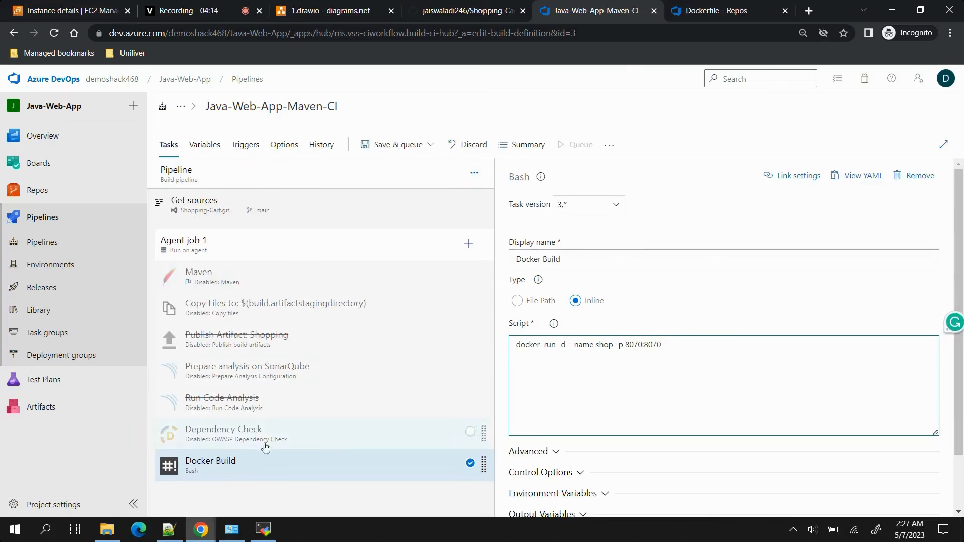
Switch to the MobaXterm server session, go to the home directory and list the Docker images.
click(262, 530)
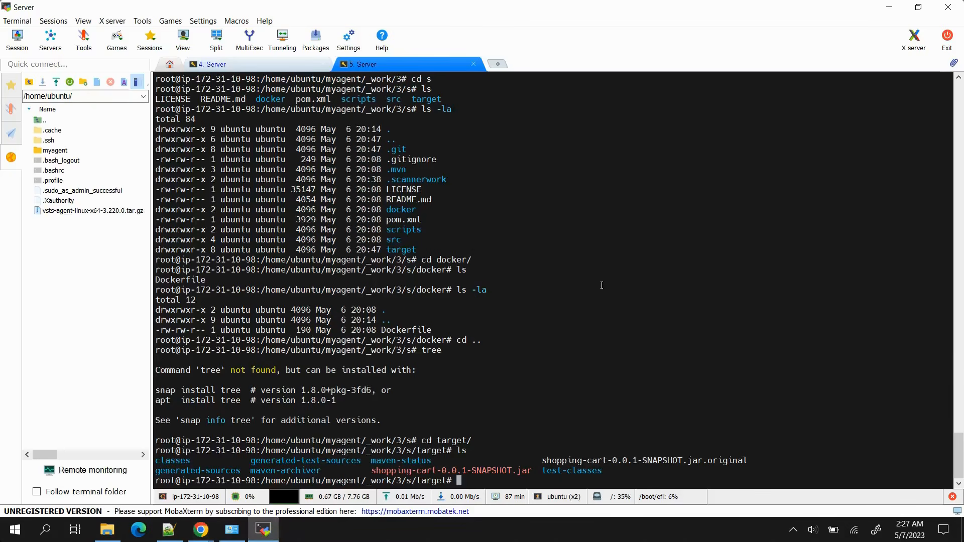
key(ctrl+l)
text(cd )
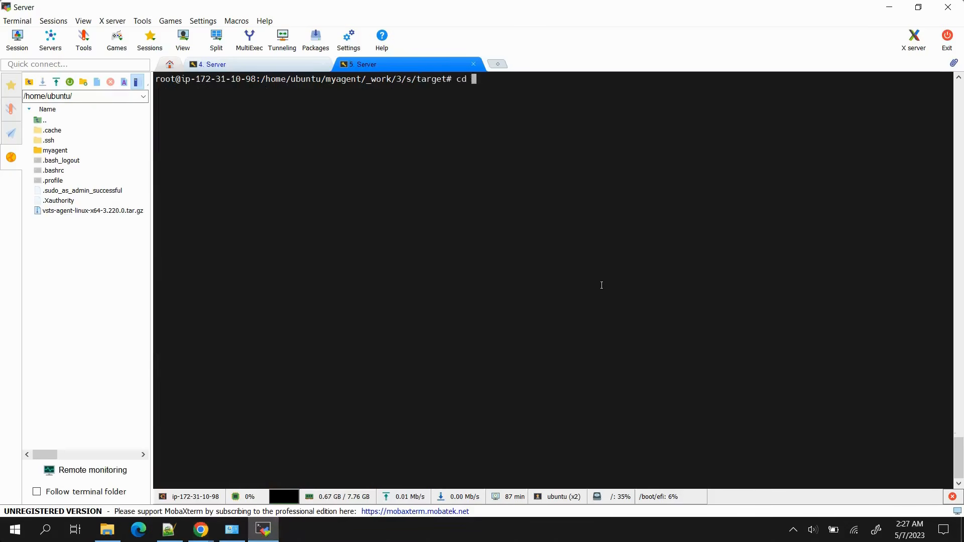
text(~)
key(Return)
text(do)
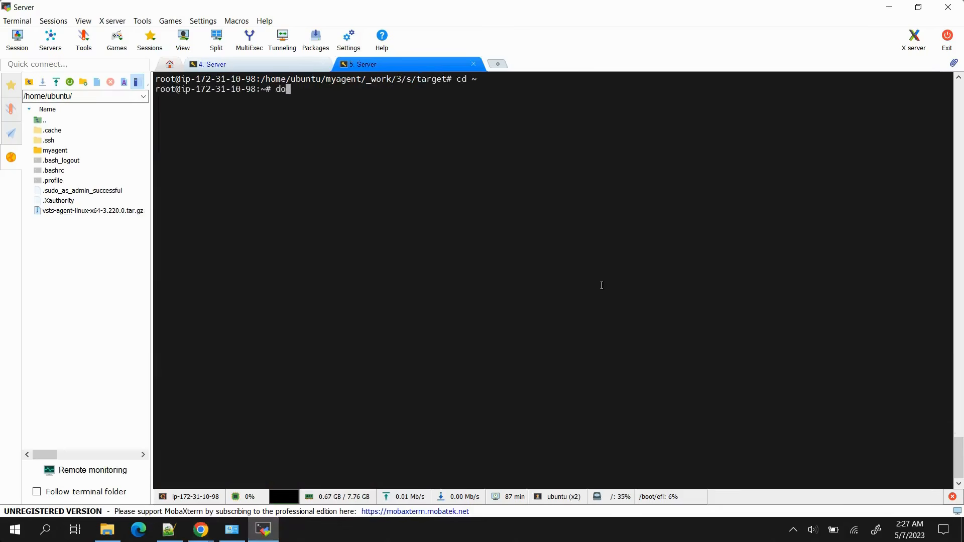
text(cker images)
key(Return)
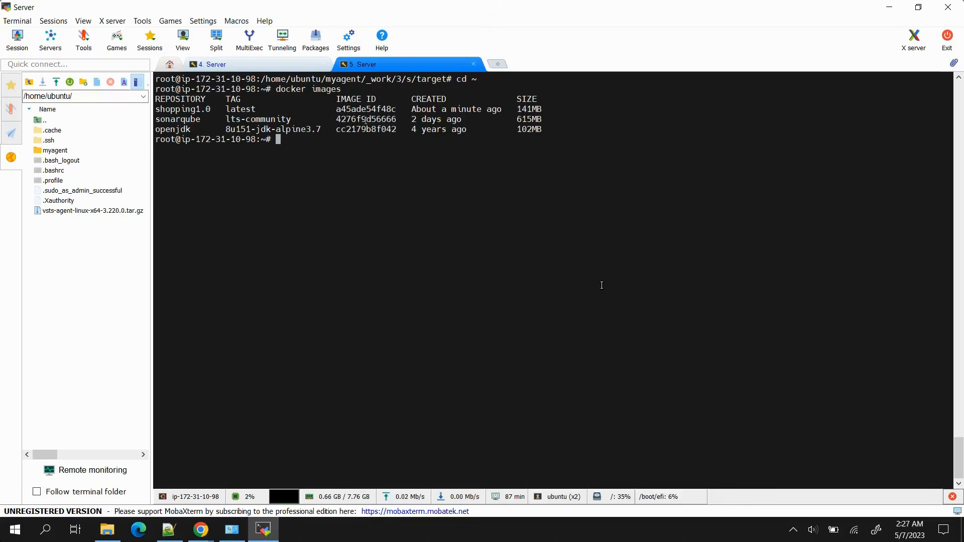
Copy the shopping1.0 image name from the terminal and append it to the Docker Build script as shopping1.0:latest.
drag(209, 109, 166, 109)
right_click(162, 109)
click(176, 112)
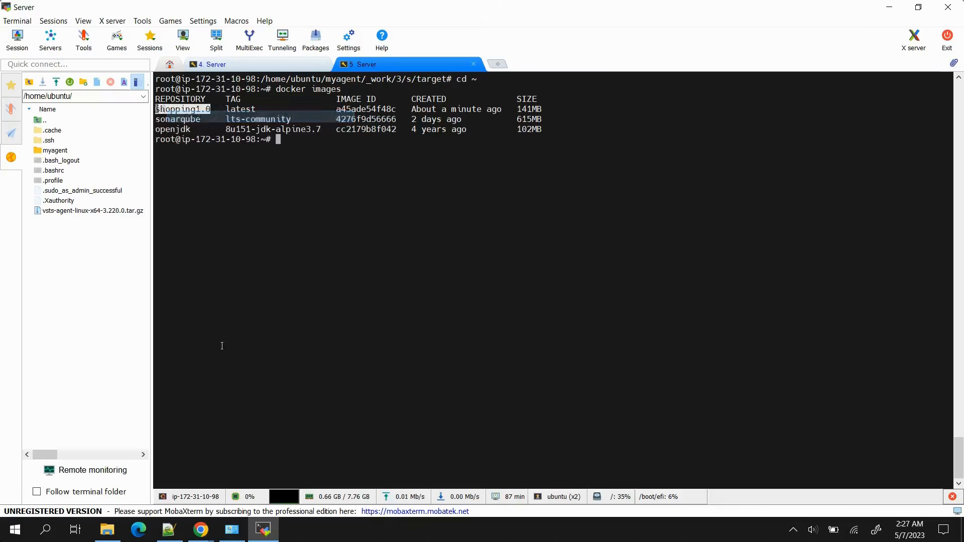
click(200, 517)
click(157, 482)
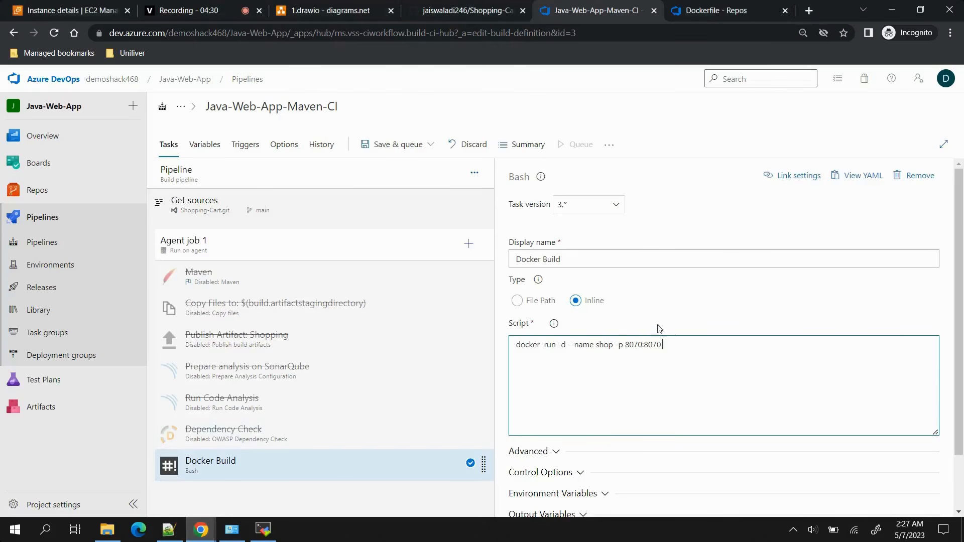
key(ctrl+v)
Save and run the pipeline on the main branch and examine the container ID in the Docker Build log.
click(397, 144)
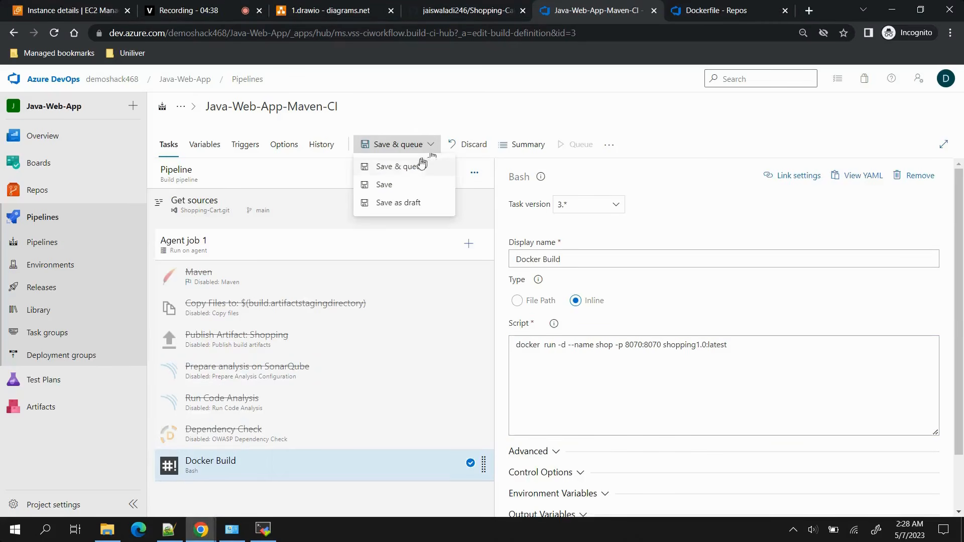
click(404, 167)
click(917, 492)
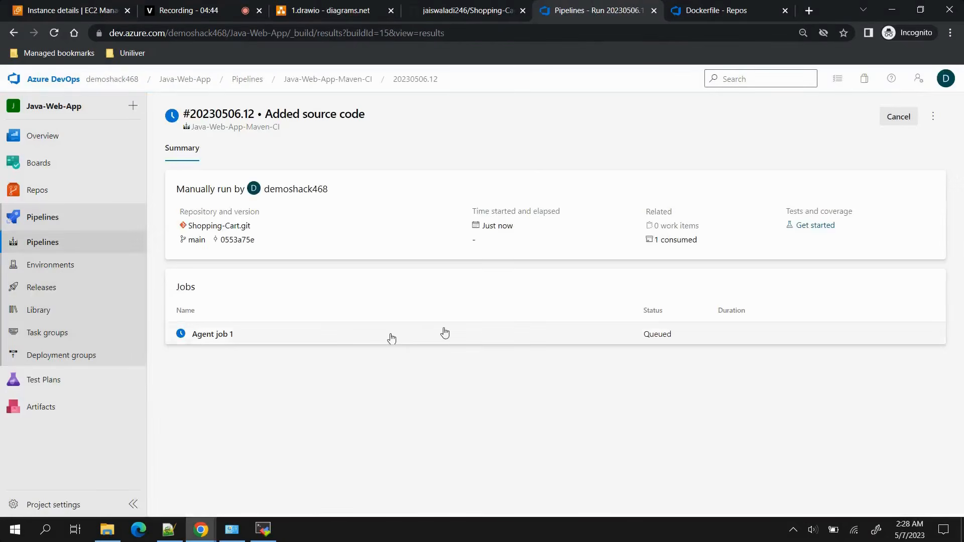
click(444, 333)
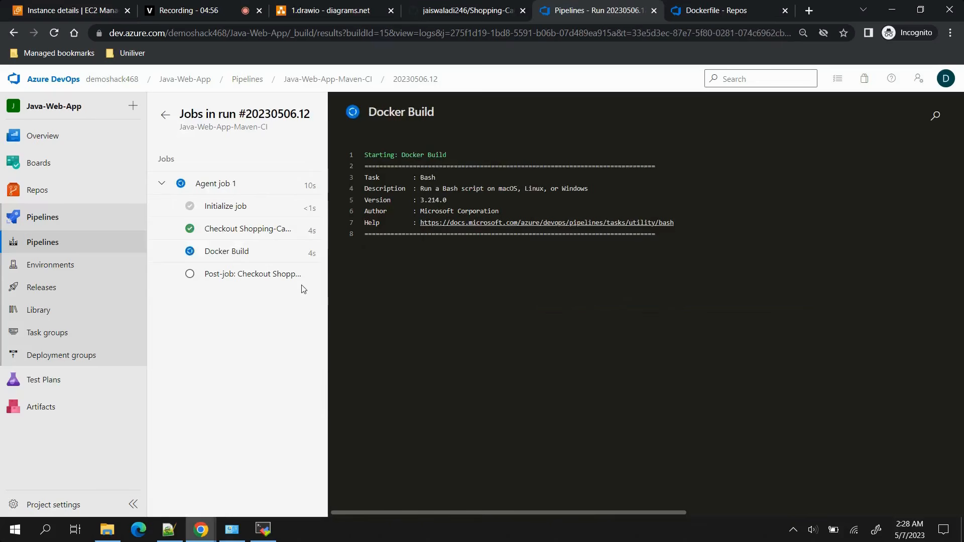
click(233, 258)
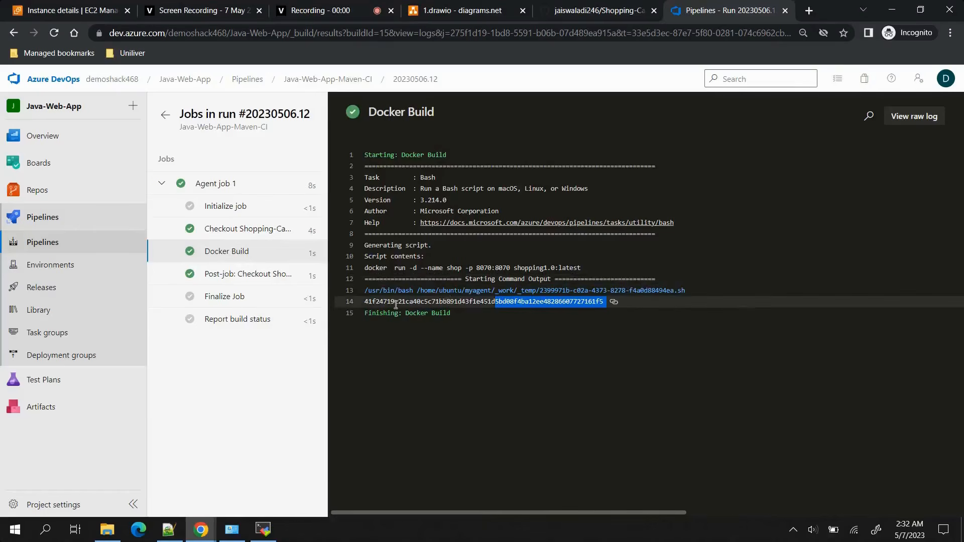
drag(364, 303, 600, 302)
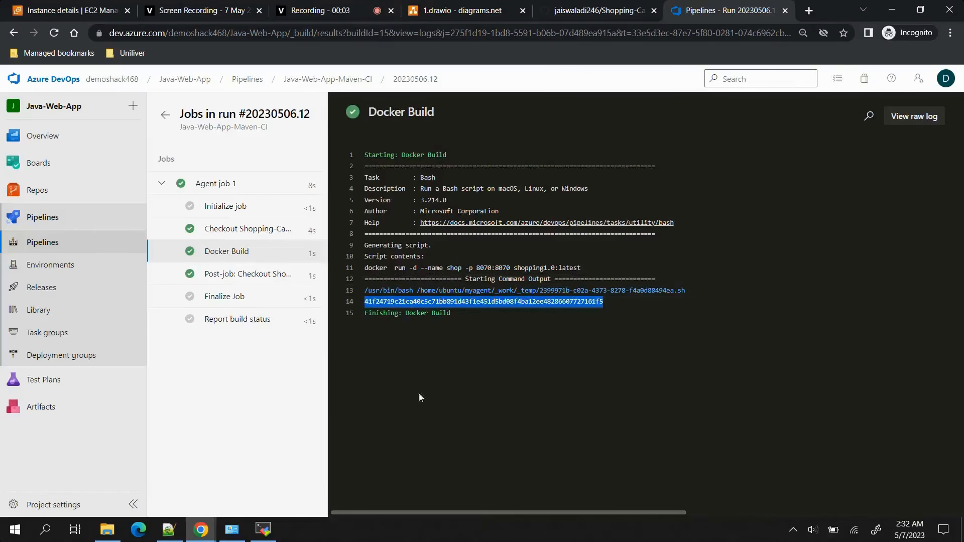
Switch to the MobaXterm server session, clear the terminal and list the running containers with docker ps.
click(271, 534)
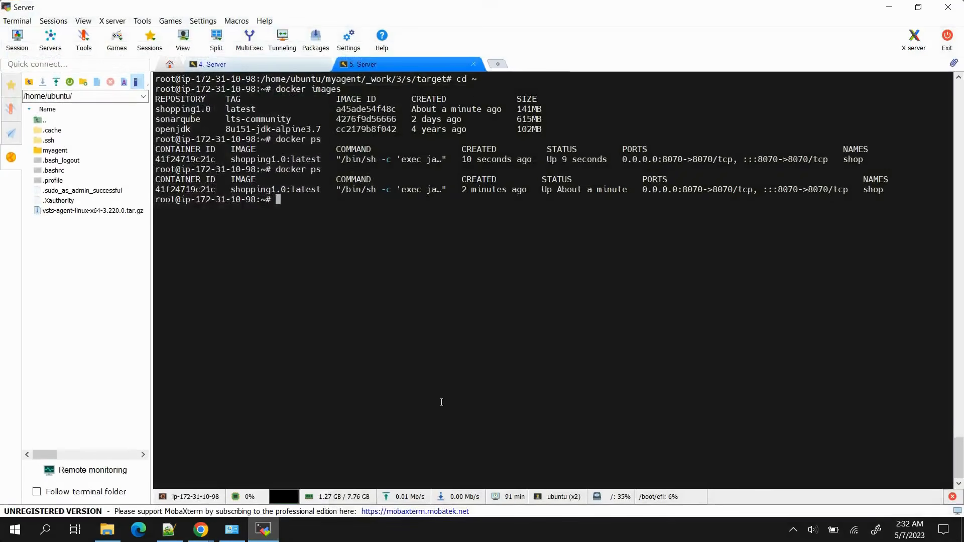
key(ctrl+l)
text(di)
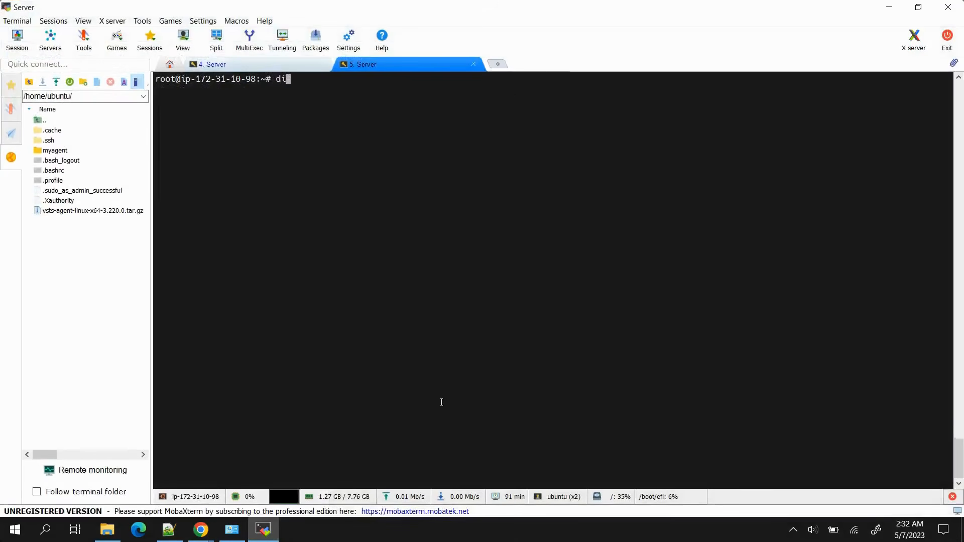
key(BackSpace)
text(cker ps)
key(Return)
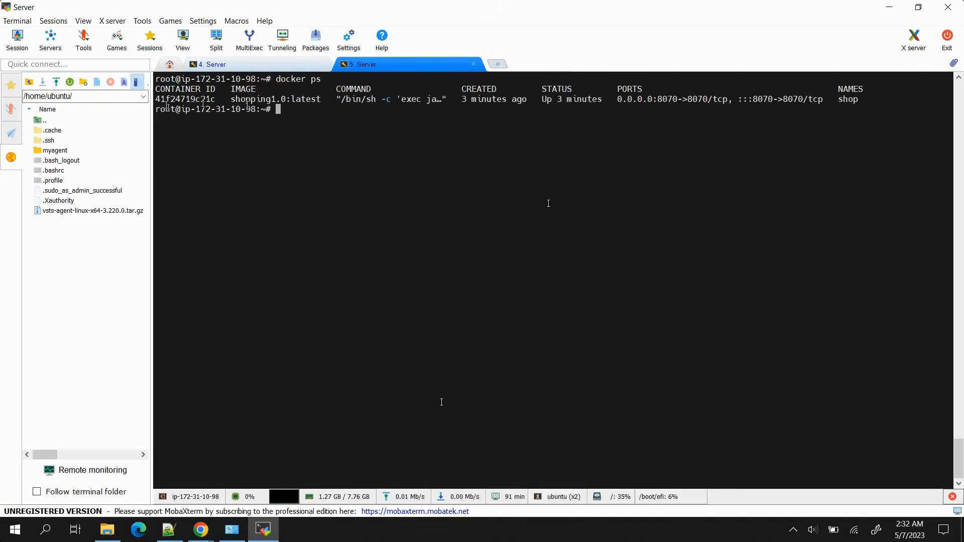
Check the running container's image name in the docker ps output and copy the Server instance's public IPv4 address from the AWS console in Chrome.
drag(231, 100, 320, 102)
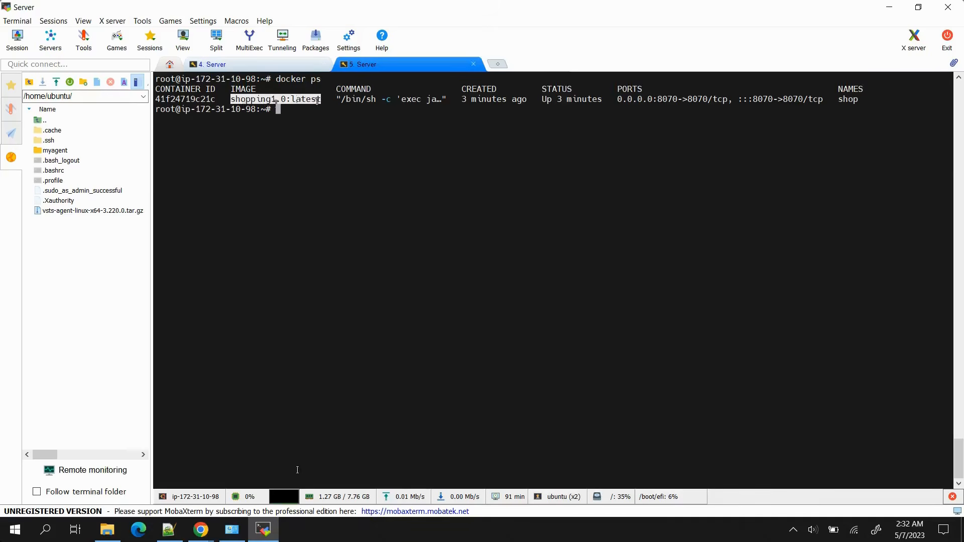
mouse_move(203, 528)
click(173, 490)
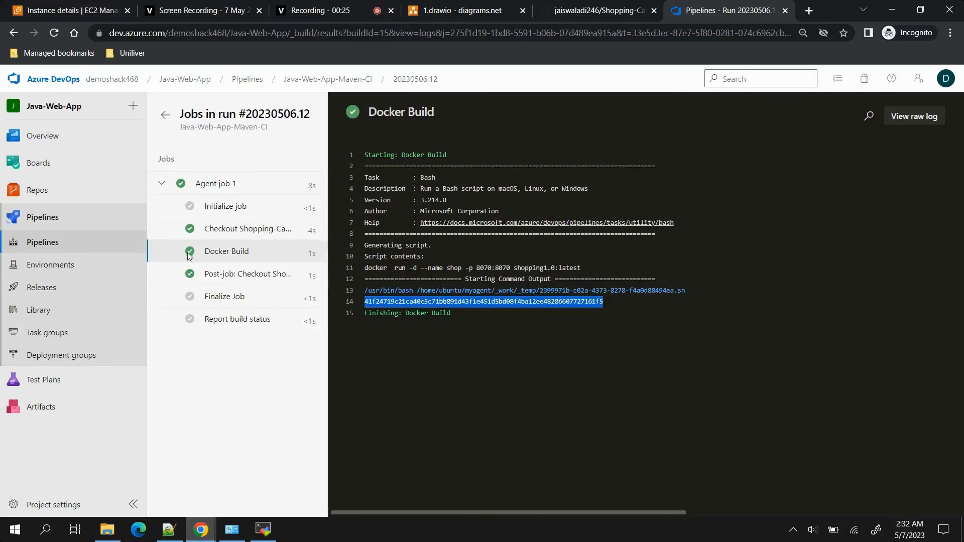
click(74, 11)
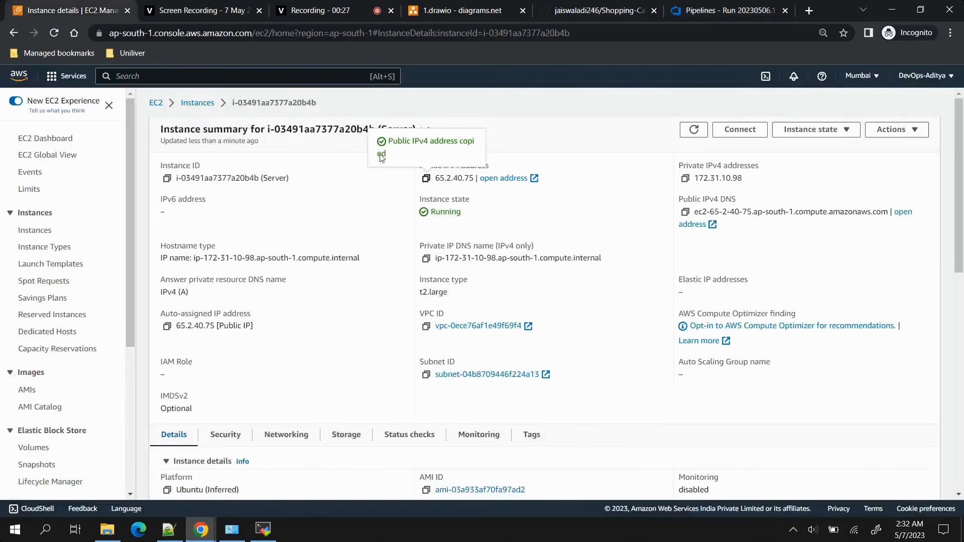
Open the shop application at 65.2.40.75:8070/login in a new browser tab.
click(808, 11)
text(65.2.40.75)
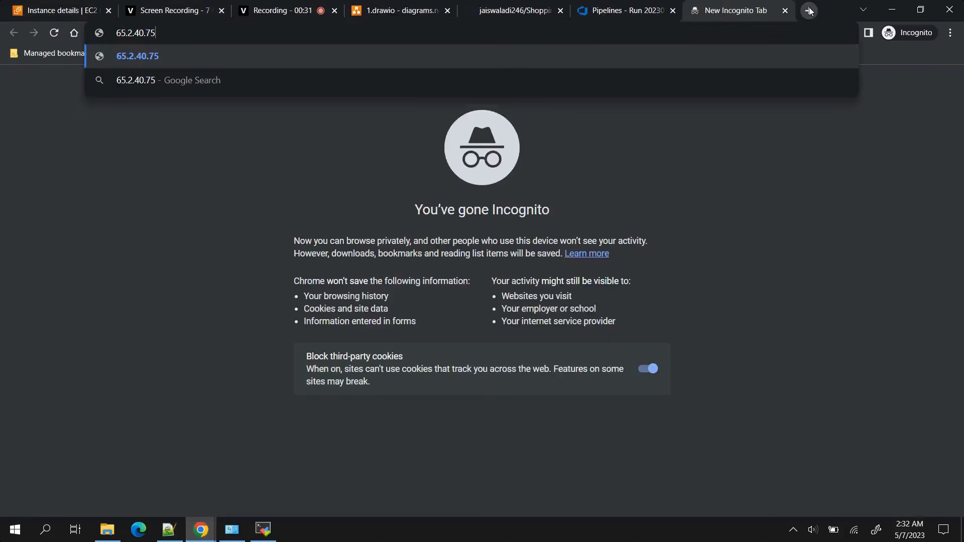
text(:8070)
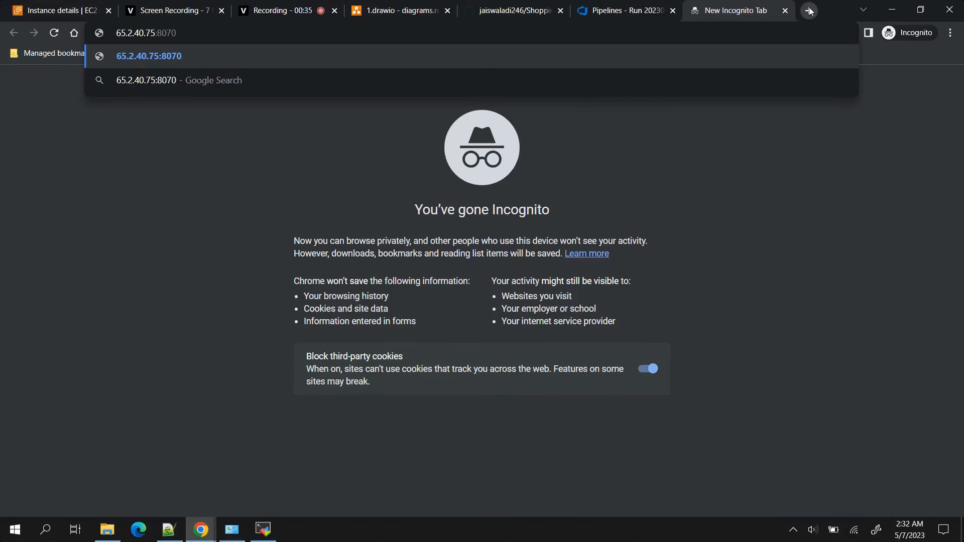
text(/login)
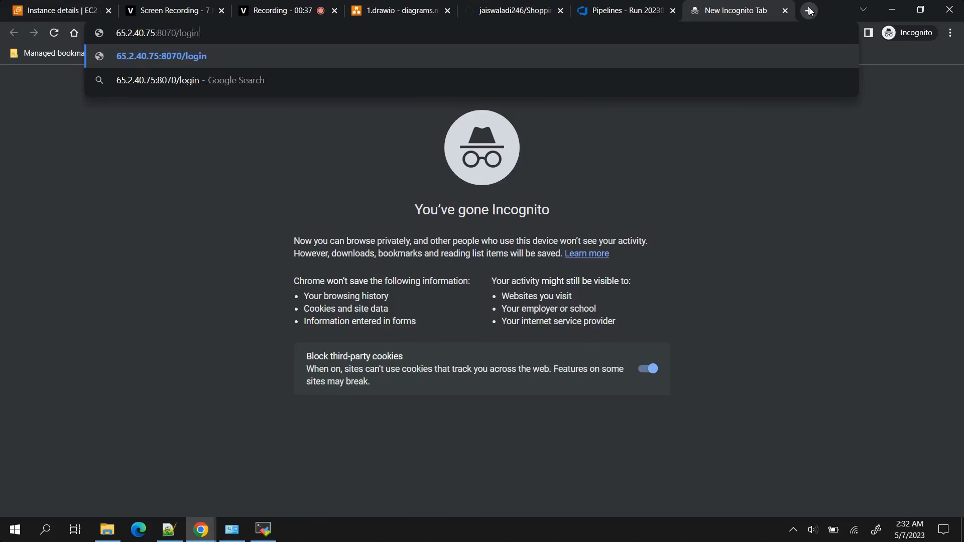
key(Return)
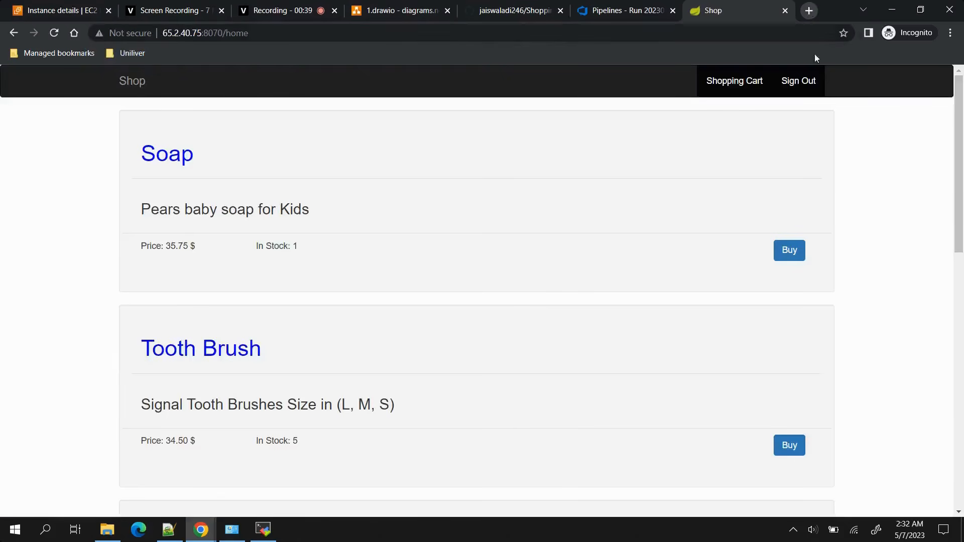
Browse the shop's product list, add Soap to the shopping cart and remove it again.
scroll(492, 226, down, 10)
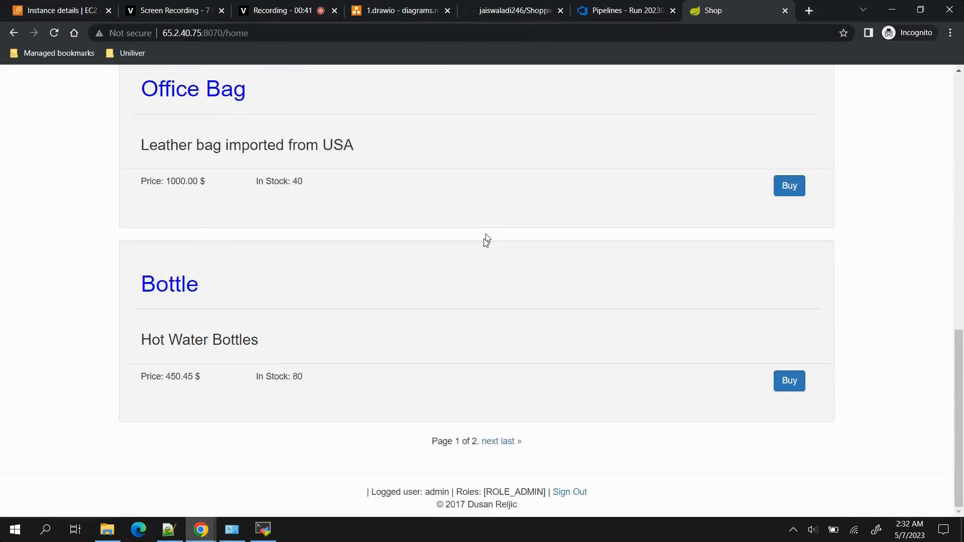
scroll(486, 238, up, 10)
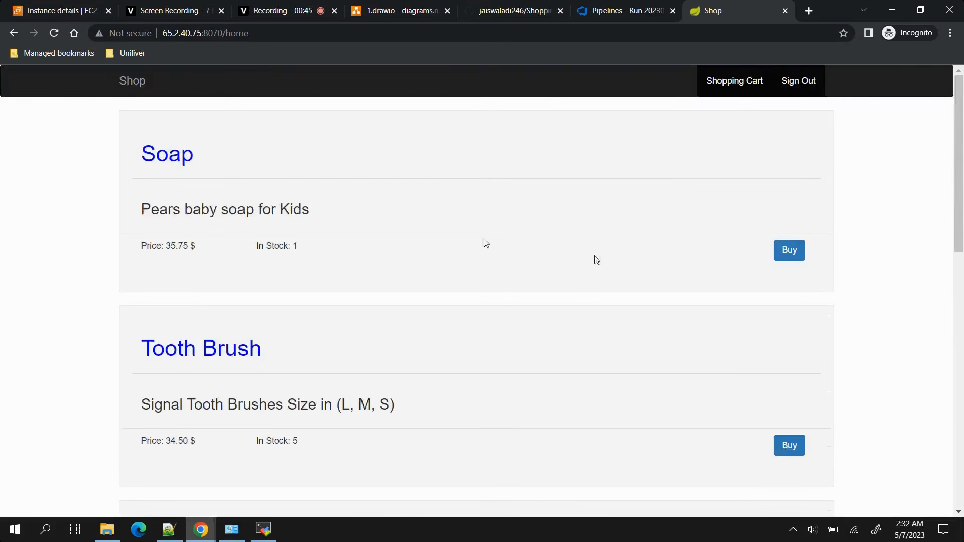
click(789, 254)
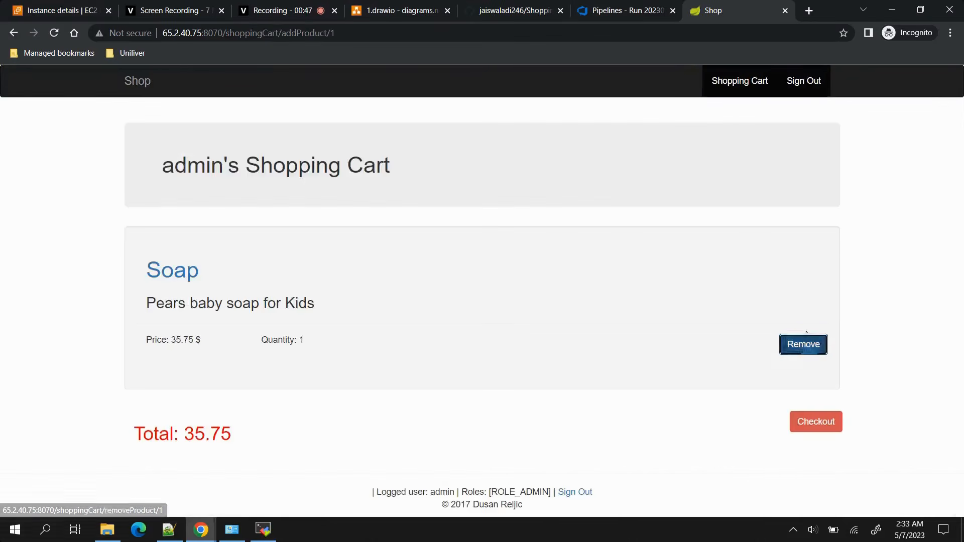
click(802, 343)
Sign out of the shop, try to log in with empty username and password fields, and open the registration page.
click(806, 90)
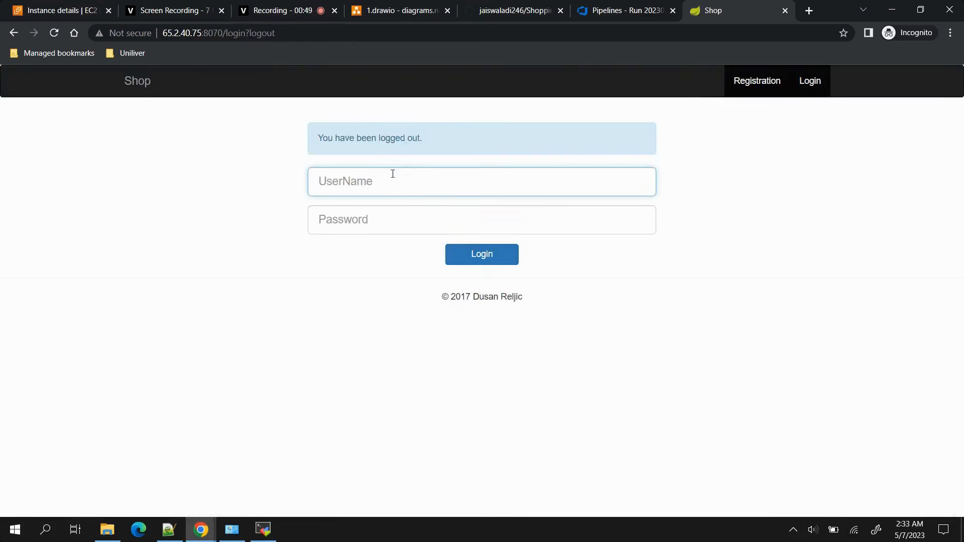
click(462, 258)
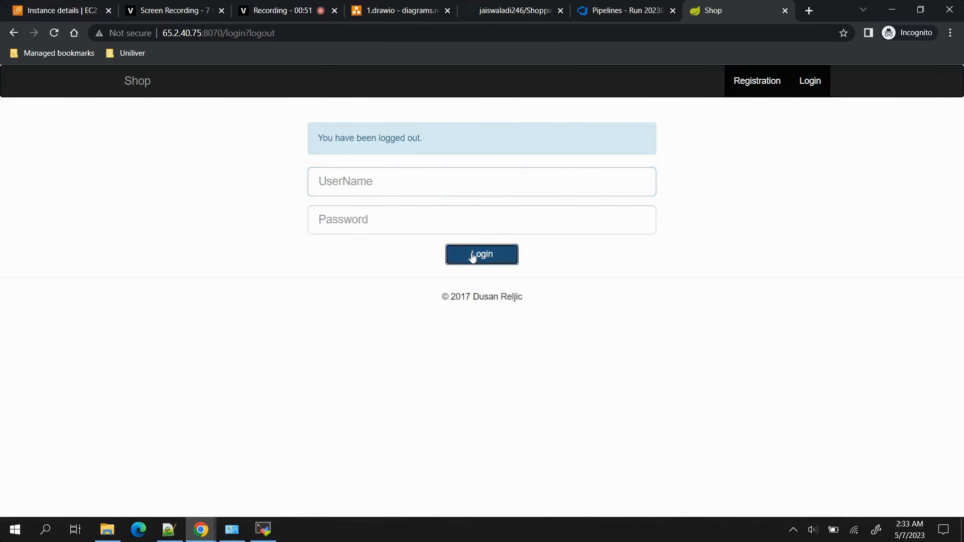
click(495, 262)
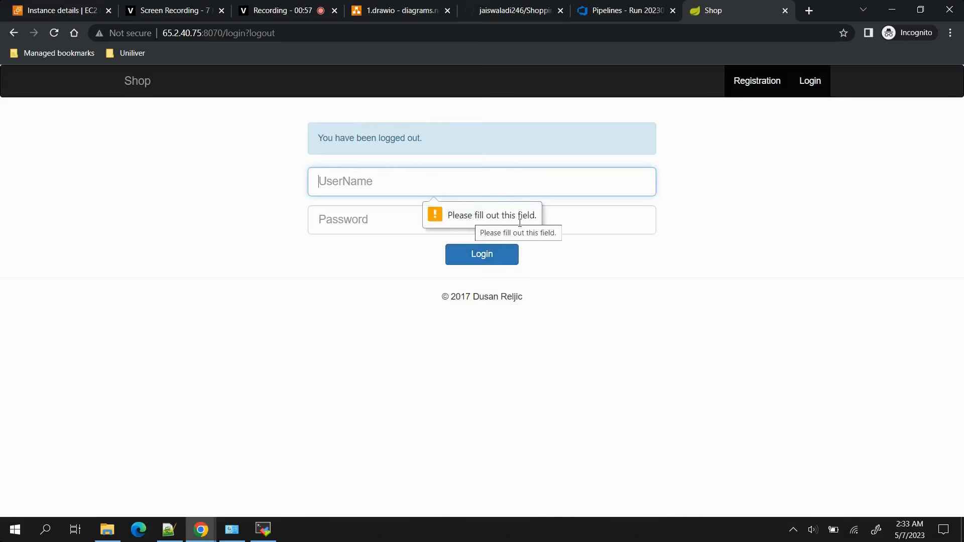
click(760, 78)
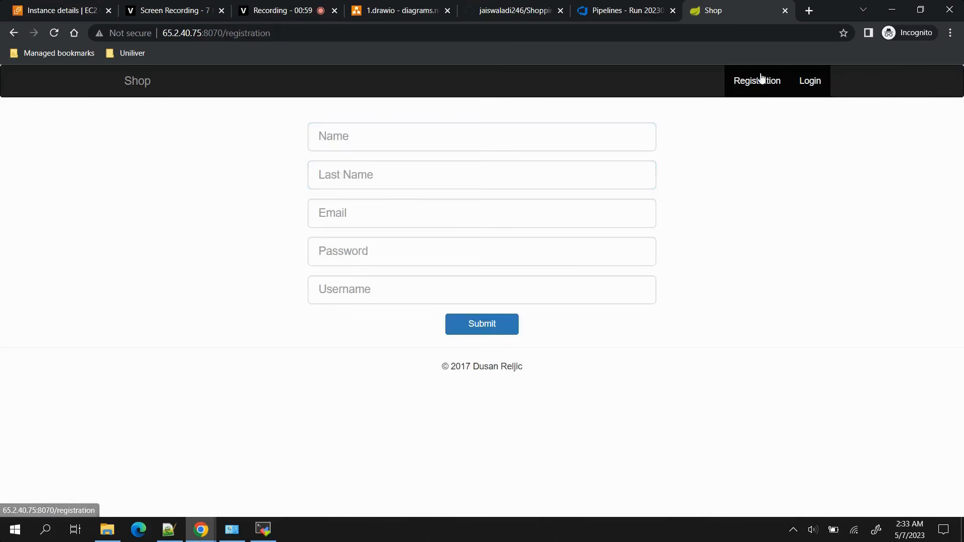